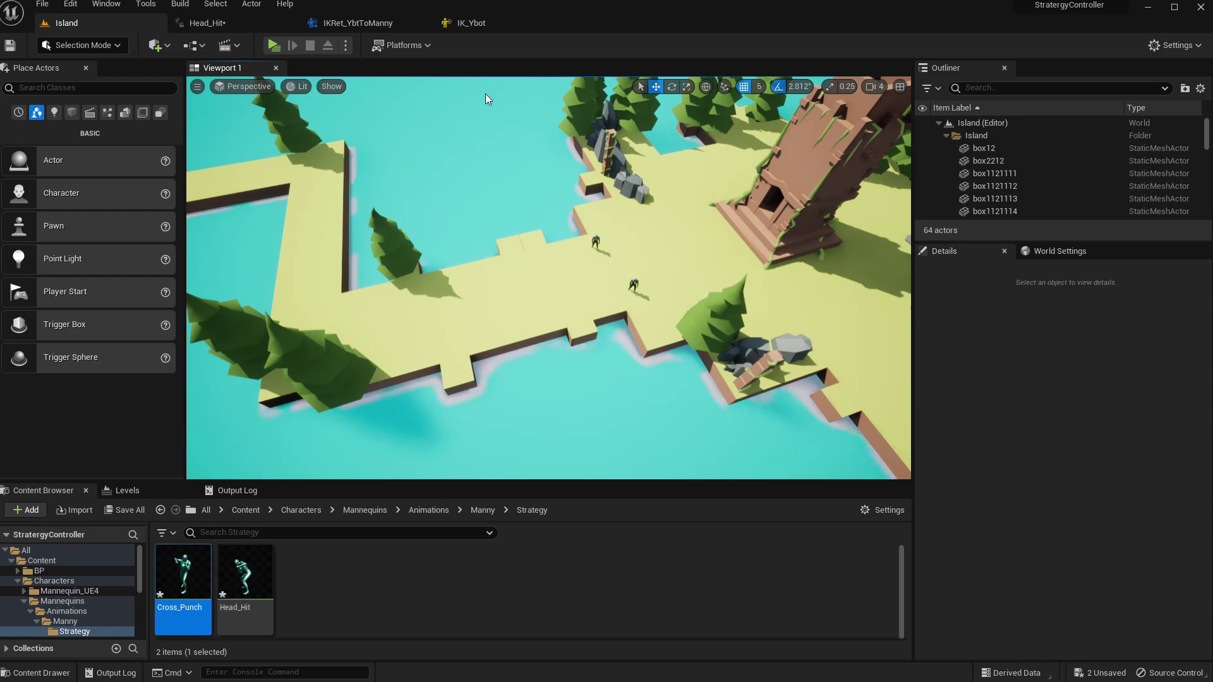
In the IKRet_YbtToManny retargeter, set the X value of the Target Mesh Offset to 100
mouse_move(693, 209)
right_mouse_down()
mouse_move(505, 177)
mouse_move(626, 208)
mouse_move(727, 210)
mouse_move(688, 210)
right_mouse_up()
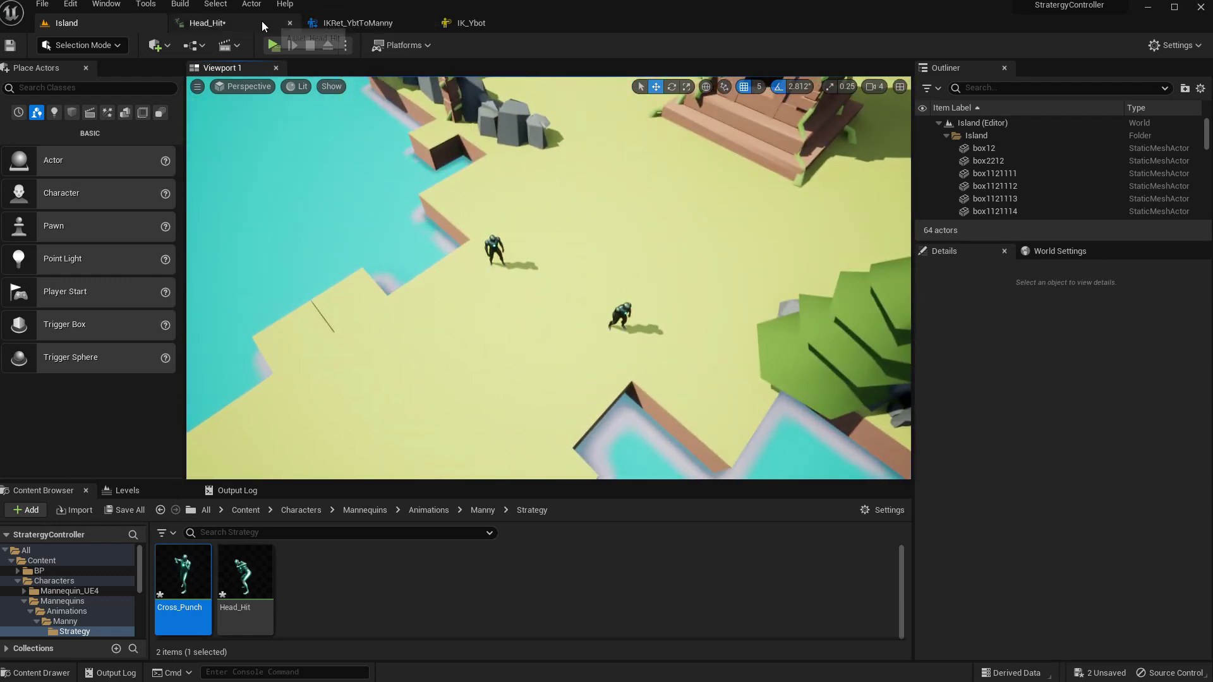
left_click(332, 24)
mouse_move(487, 206)
right_mouse_down()
mouse_move(478, 212)
mouse_move(471, 197)
mouse_move(479, 209)
right_mouse_up()
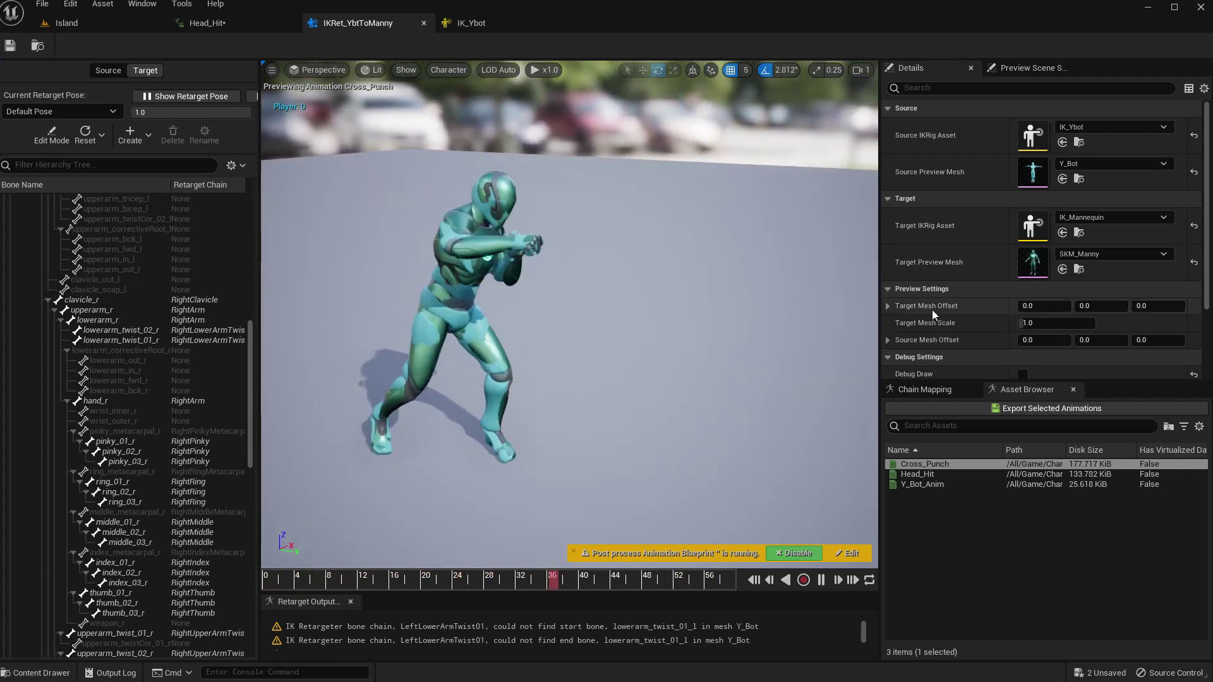
left_click(1044, 307)
type("100")
key("Return")
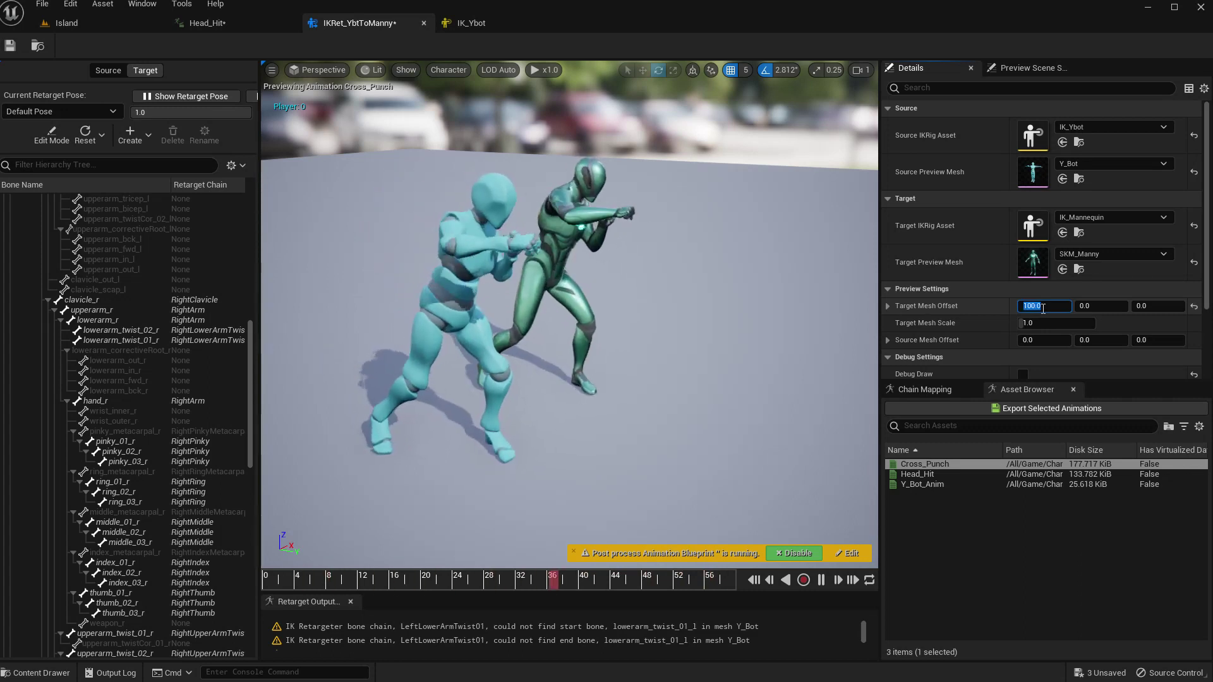
Preview the Head_Hit and Cross_Punch animations side by side on the source and target meshes
mouse_move(645, 306)
left_mouse_down()
mouse_move(644, 277)
mouse_move(646, 307)
left_mouse_up()
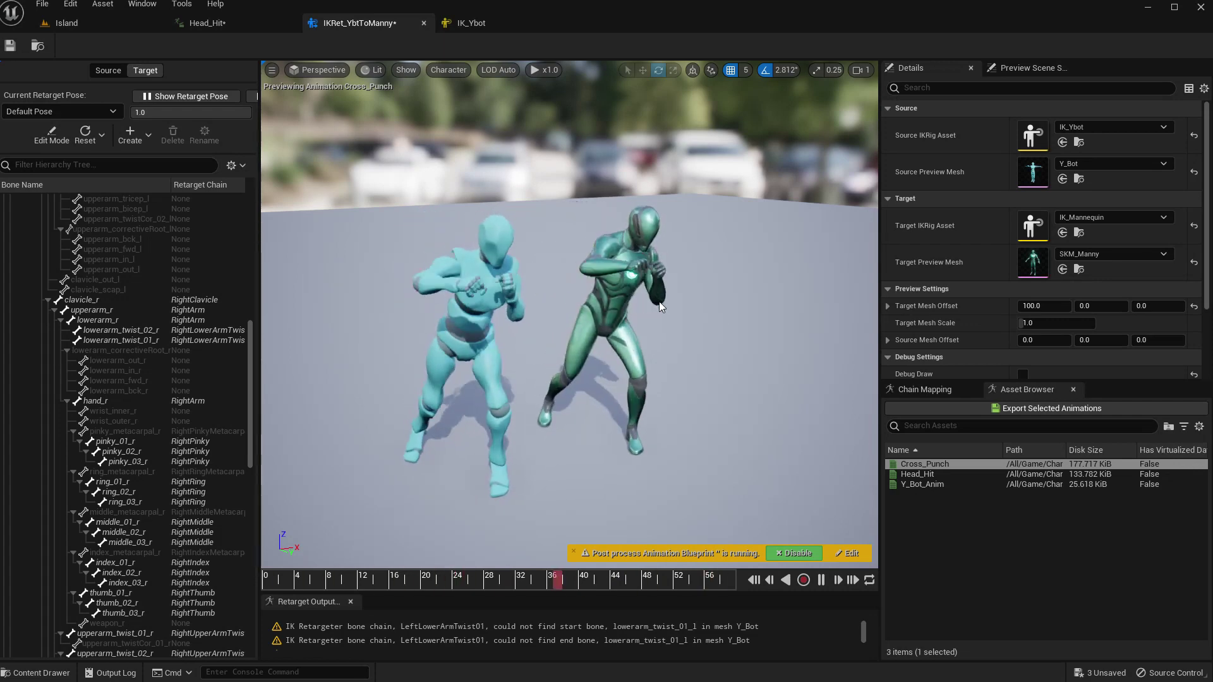
left_click(979, 474)
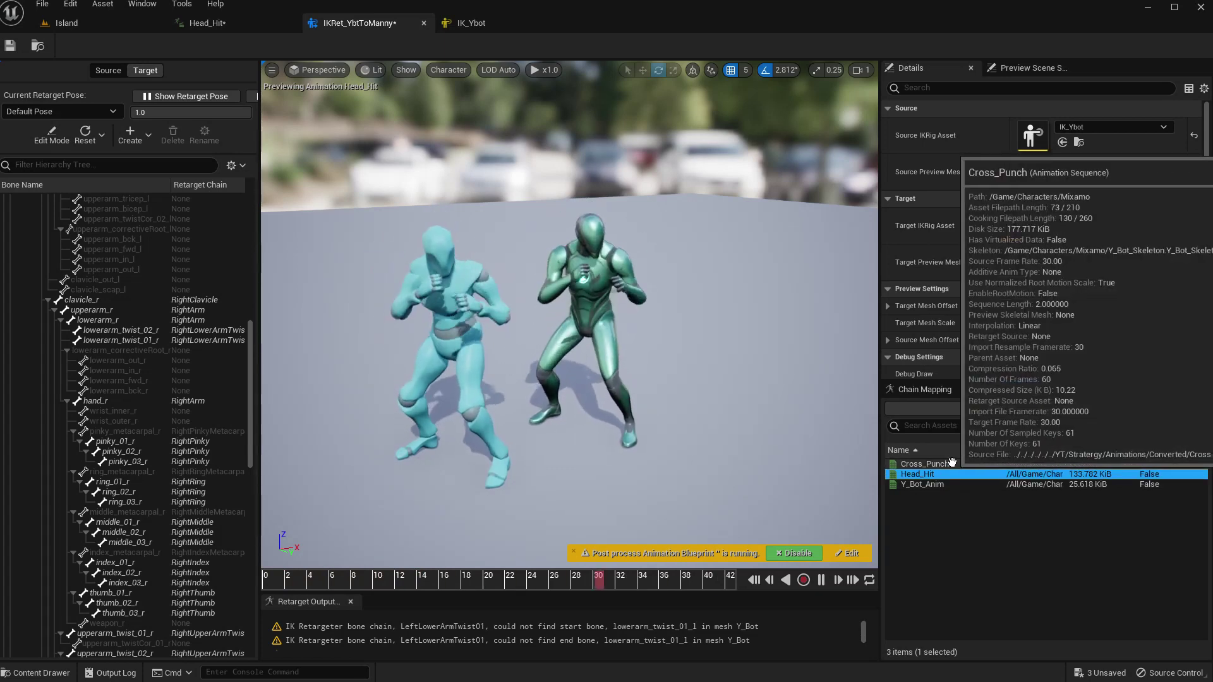
left_click(951, 464)
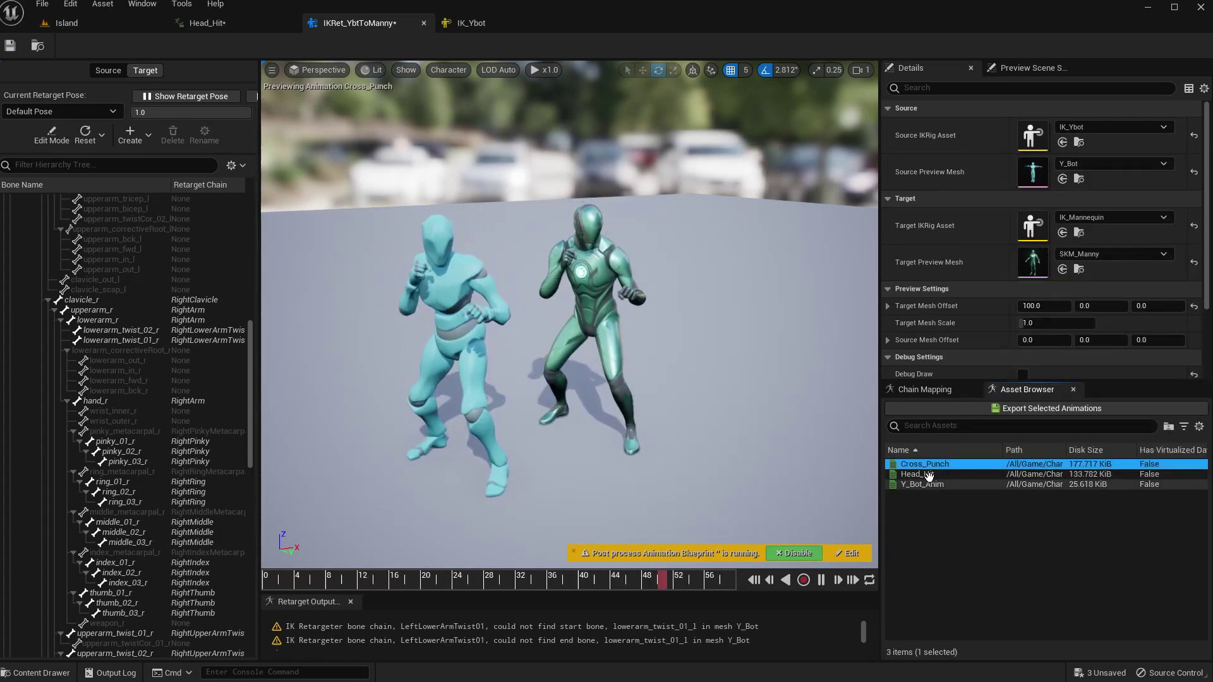
left_click(927, 475)
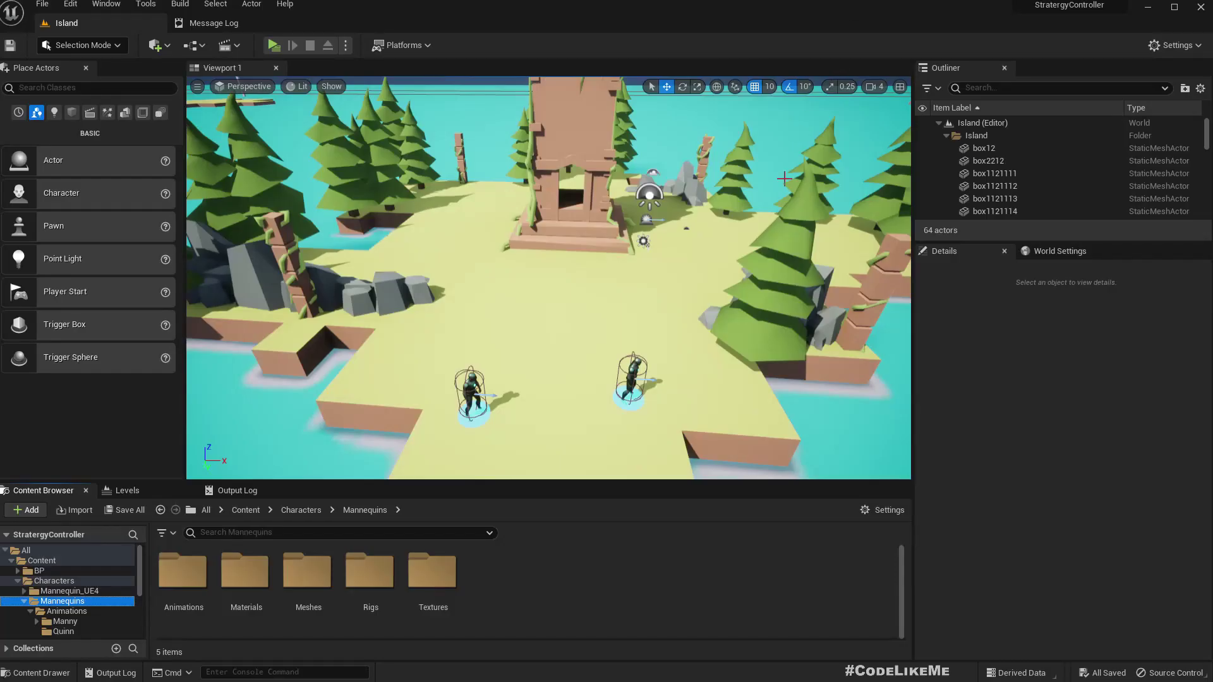
Show the Island level viewport in fullscreen and start the multiplayer play preview
right_click_drag(672, 253, 647, 252)
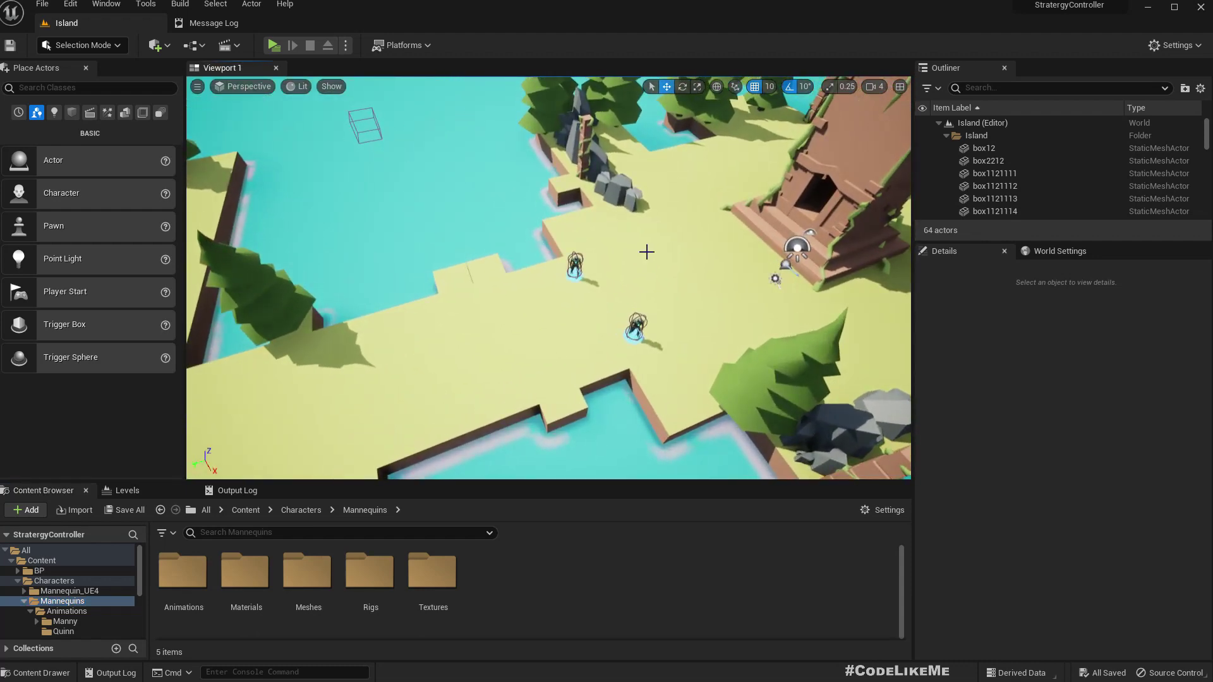
key("F11")
key("alt+p")
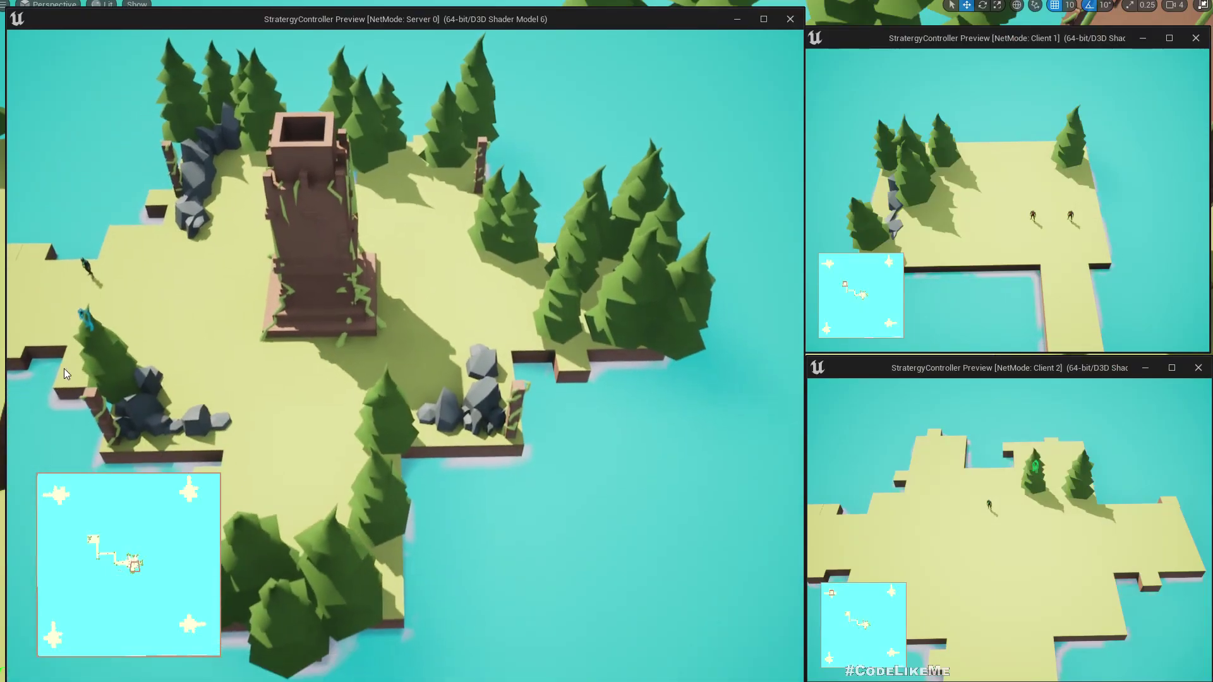
In the server preview, select both characters near the tower and send them west along the land path
mouse_move(9, 306)
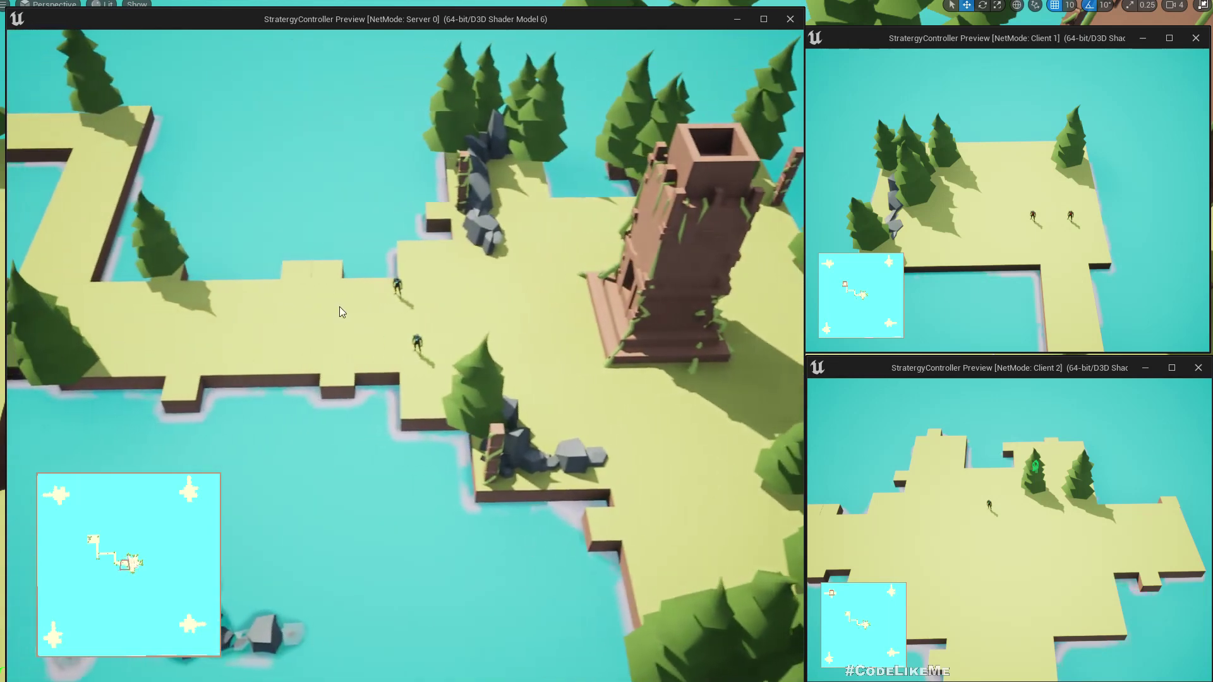
left_click_drag(355, 256, 496, 375)
right_click(270, 312)
right_click(105, 195)
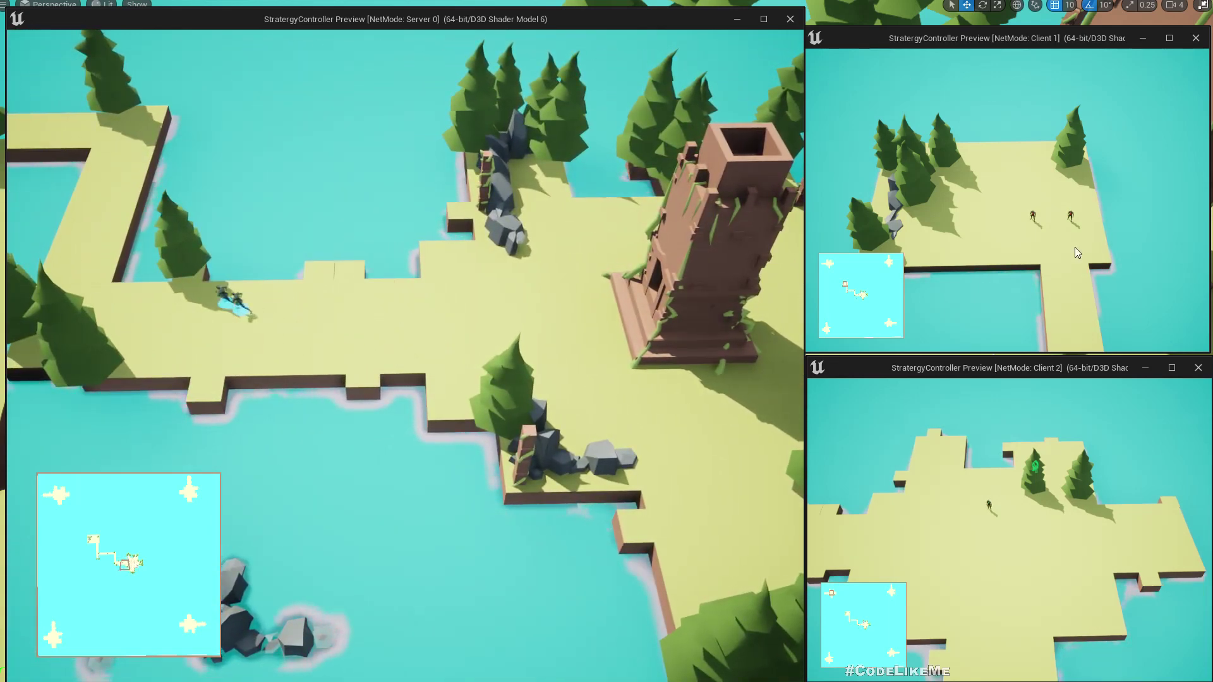
Send Client 1's and Client 2's characters toward the lower land strips, end the preview and restore the normal editor layout
right_click(1066, 320)
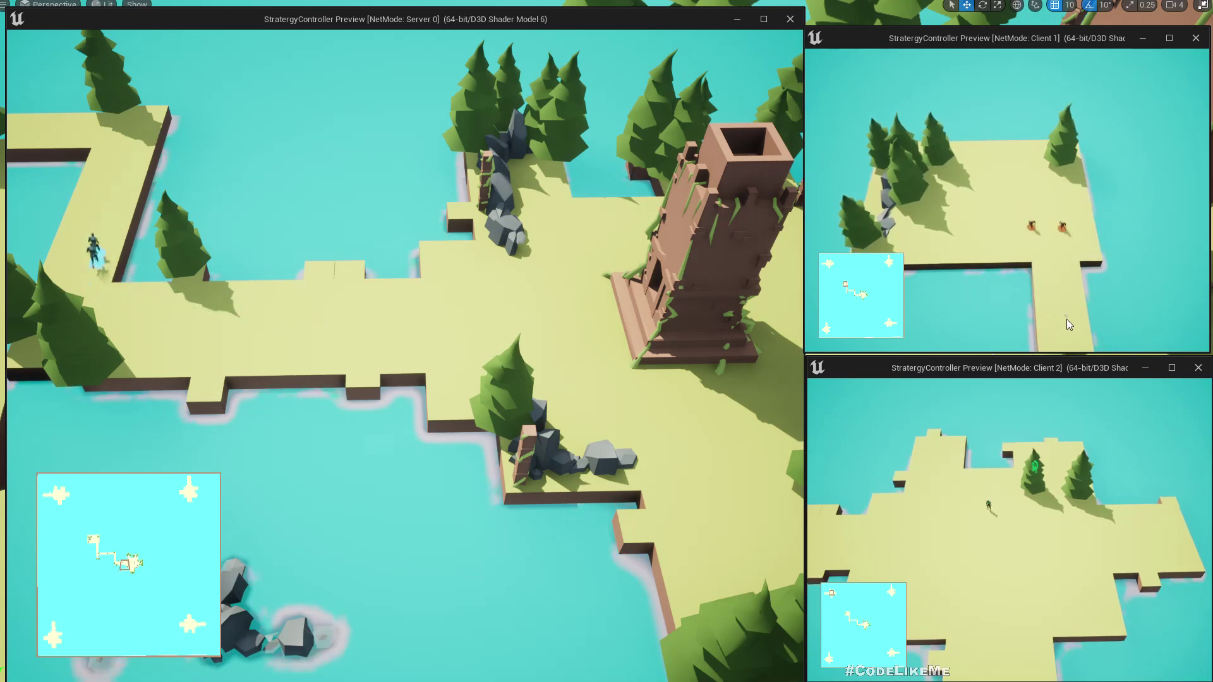
left_click_drag(949, 441, 1071, 550)
right_click(1001, 608)
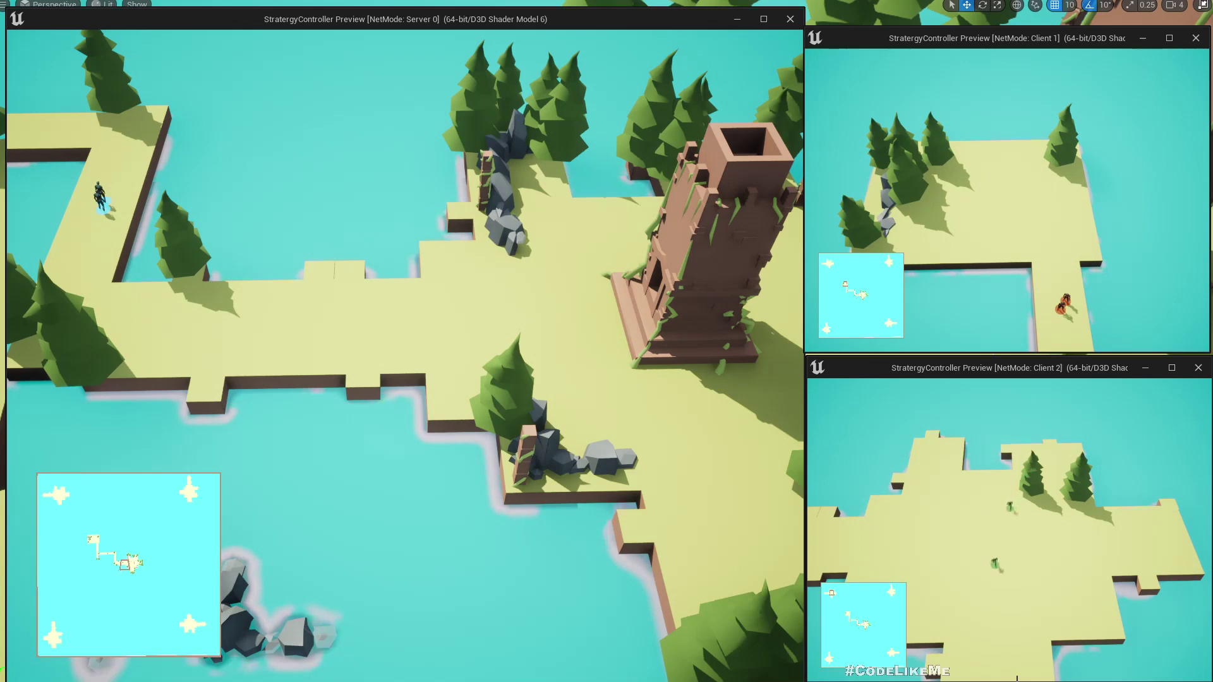
mouse_move(1010, 678)
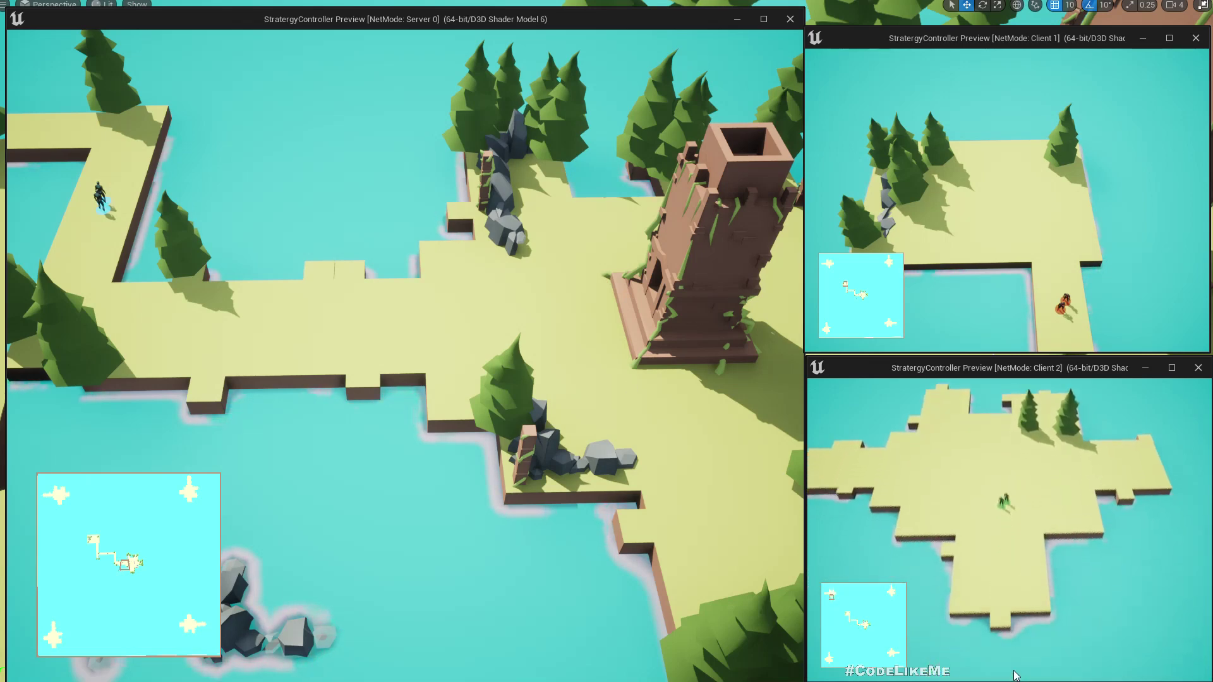
mouse_move(810, 413)
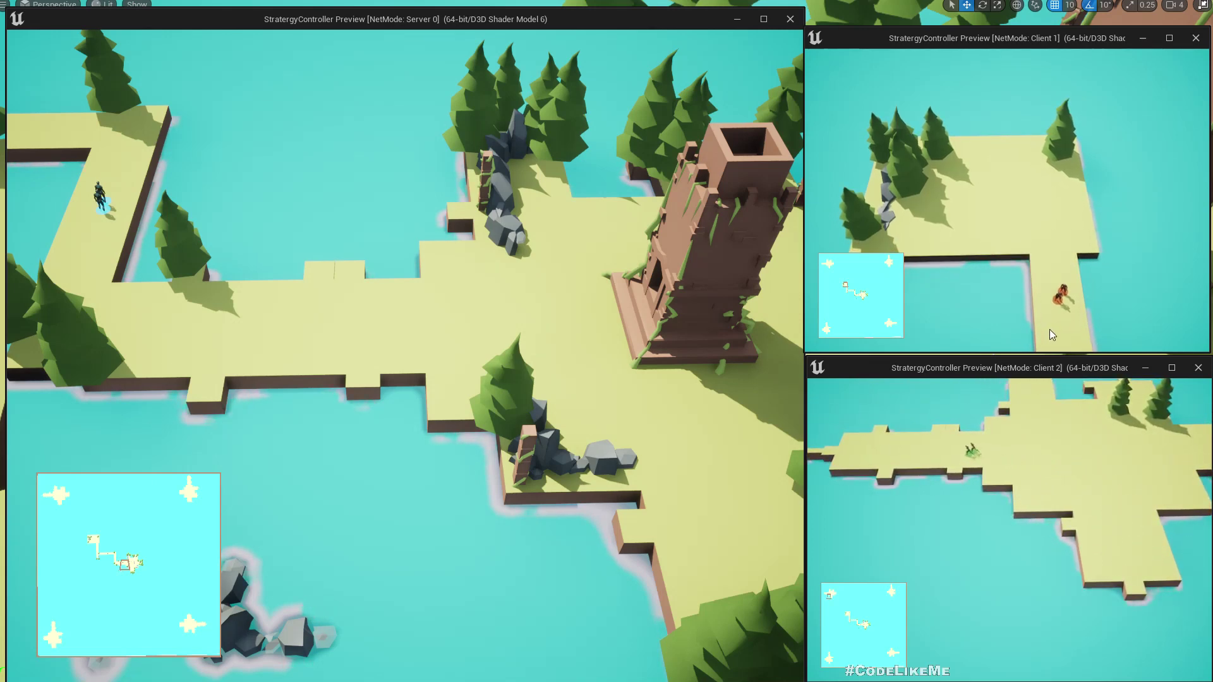
mouse_move(1059, 346)
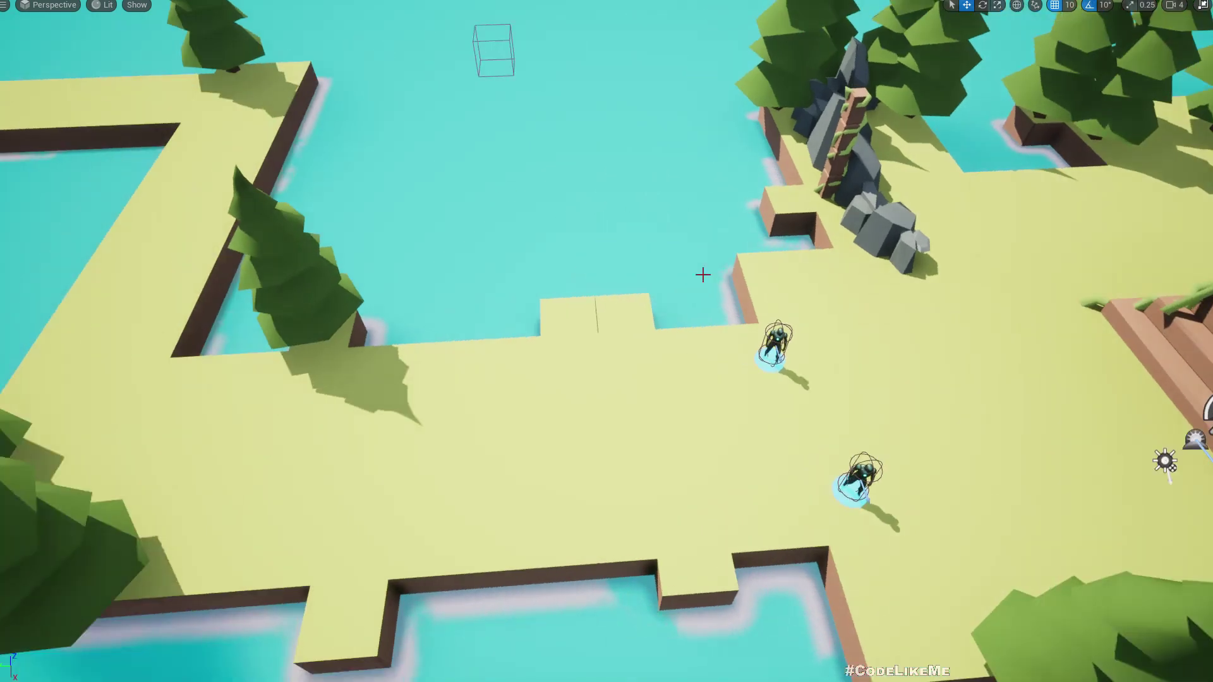
key("F11")
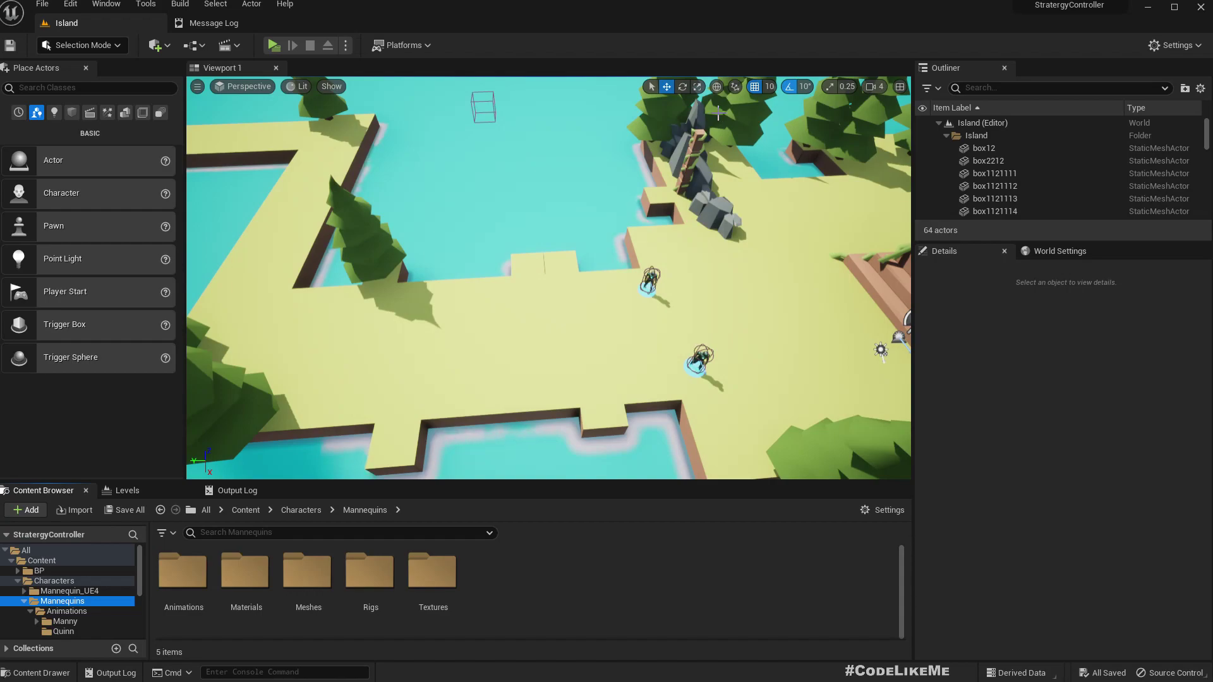
Switch to Mixamo in the browser and download the Y Bot character in FBX Binary format
key("alt+Tab")
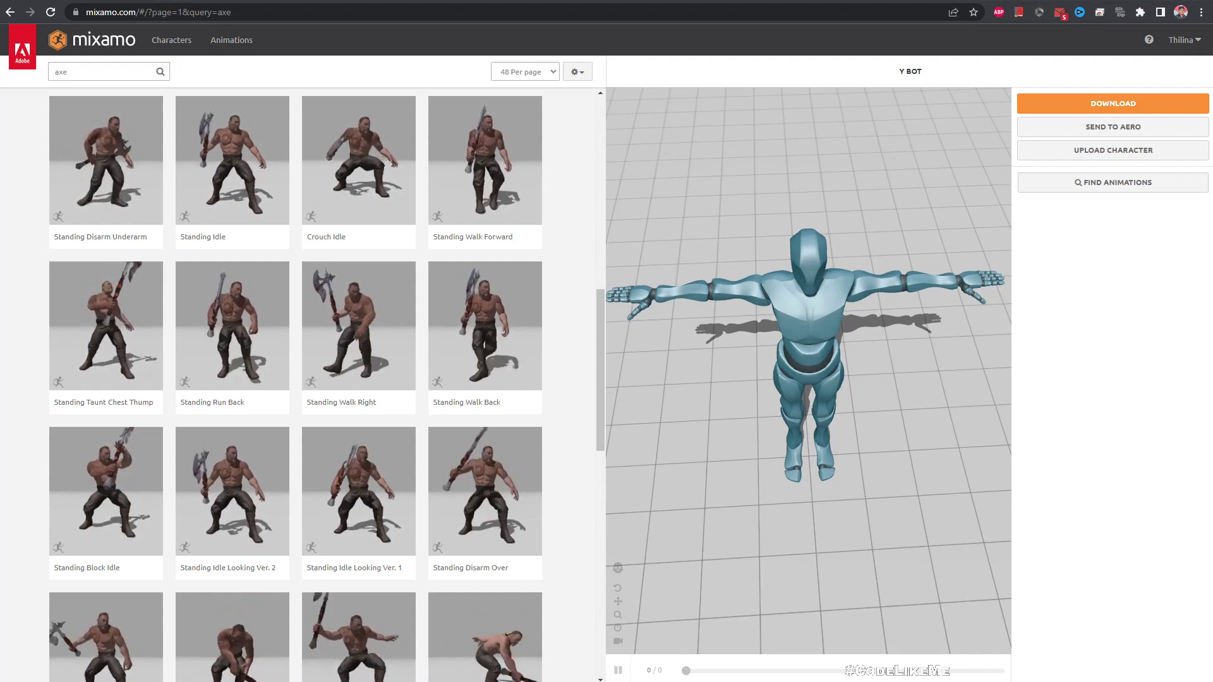
scroll(328, 217, "down", 1)
scroll(795, 335, "down", 3)
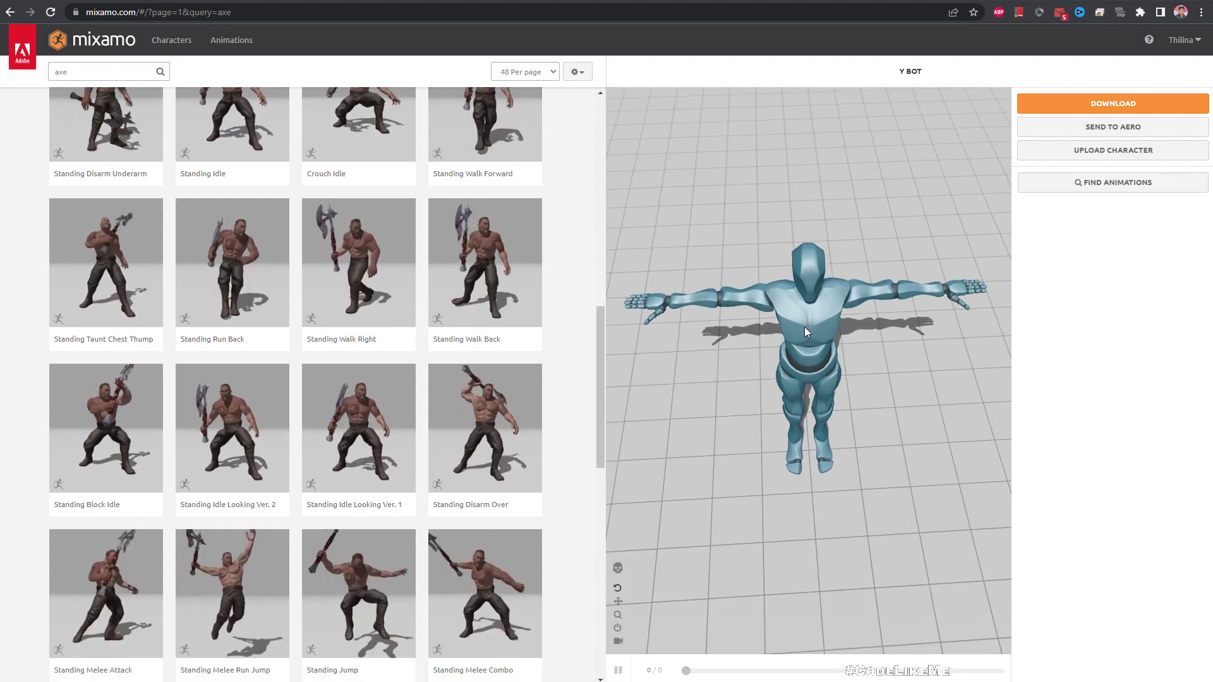
left_click_drag(796, 335, 804, 323)
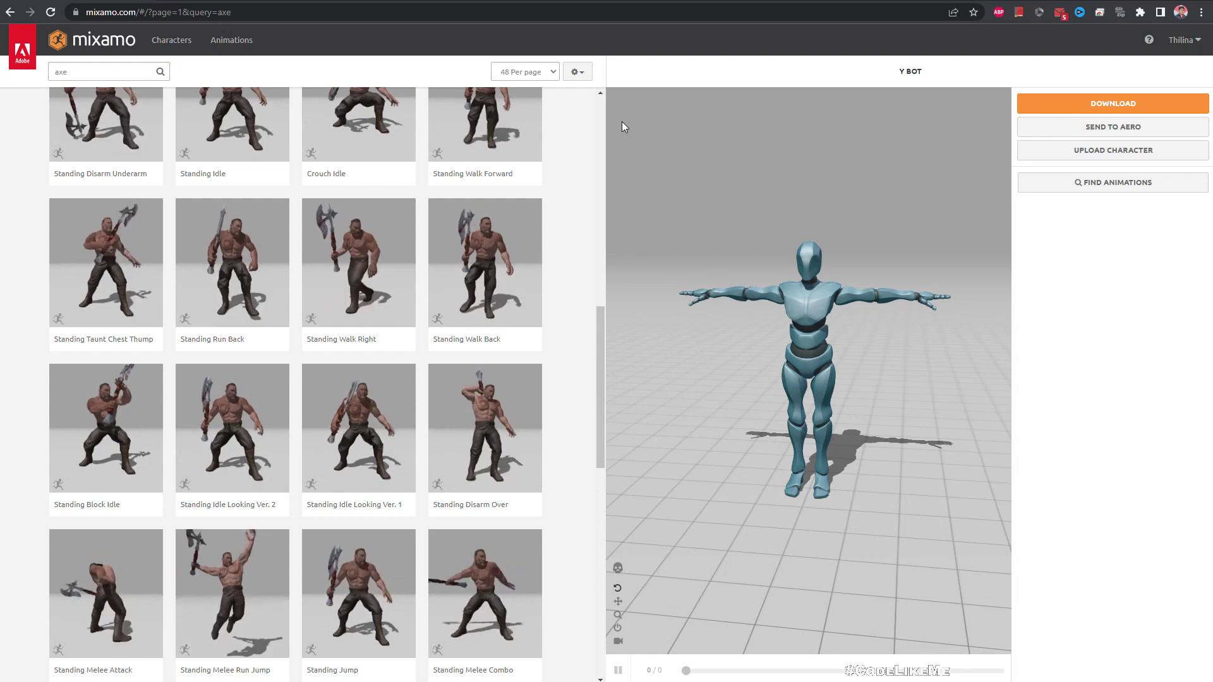
left_click(1111, 108)
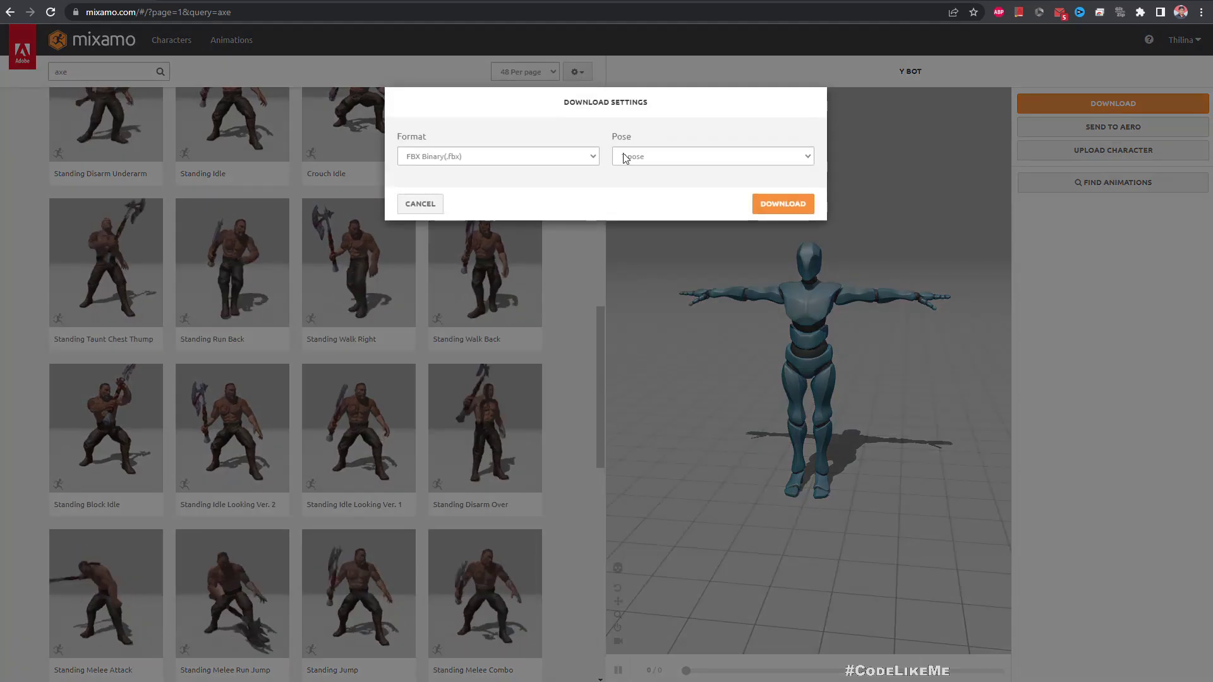
left_click(781, 204)
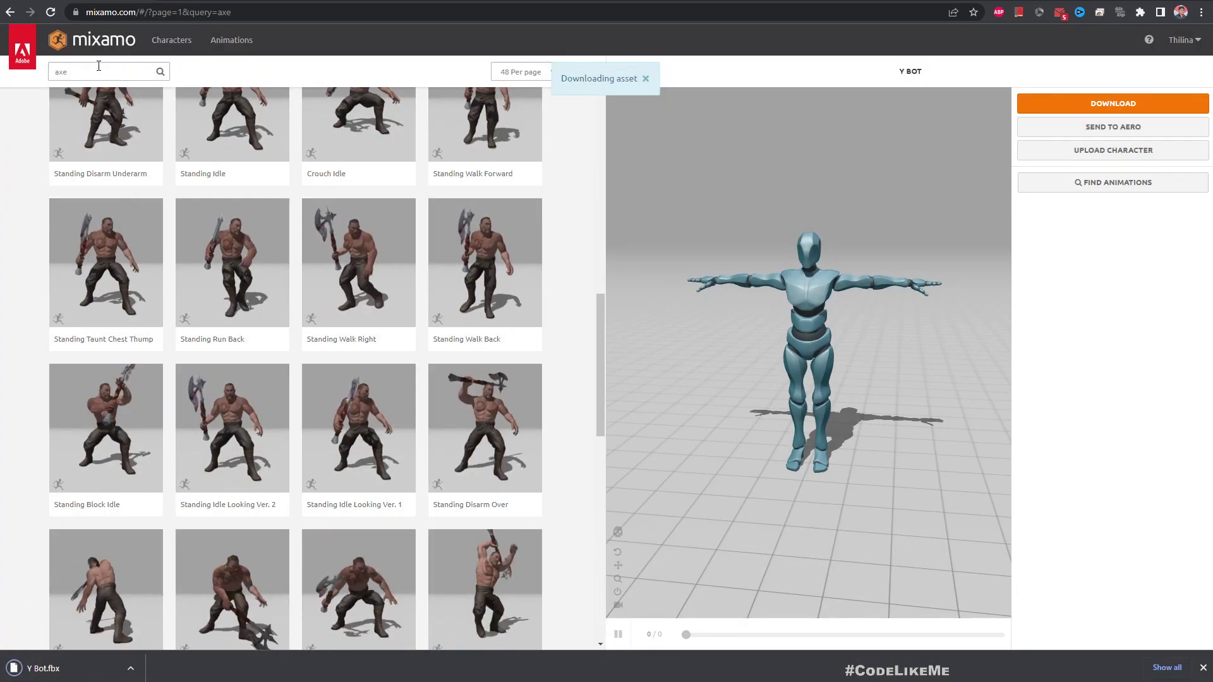
Search the Mixamo animations for "punch" and apply Cross Punch to Y Bot
left_click(99, 66)
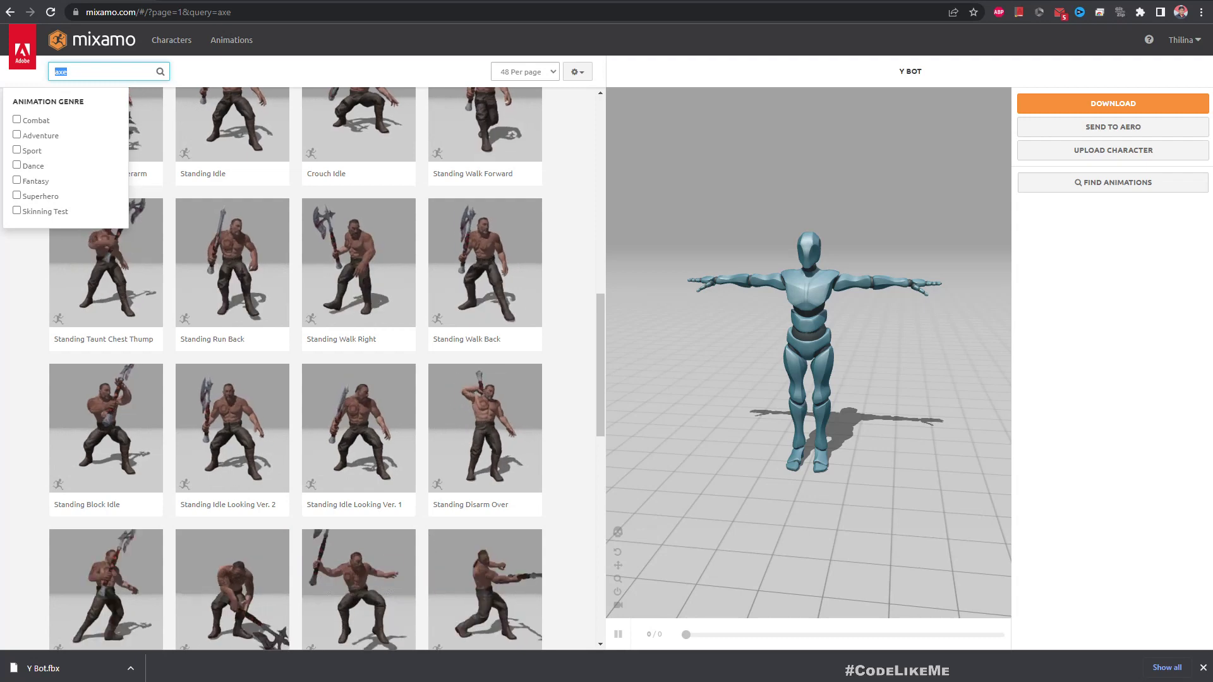
type("h")
key("BackSpace")
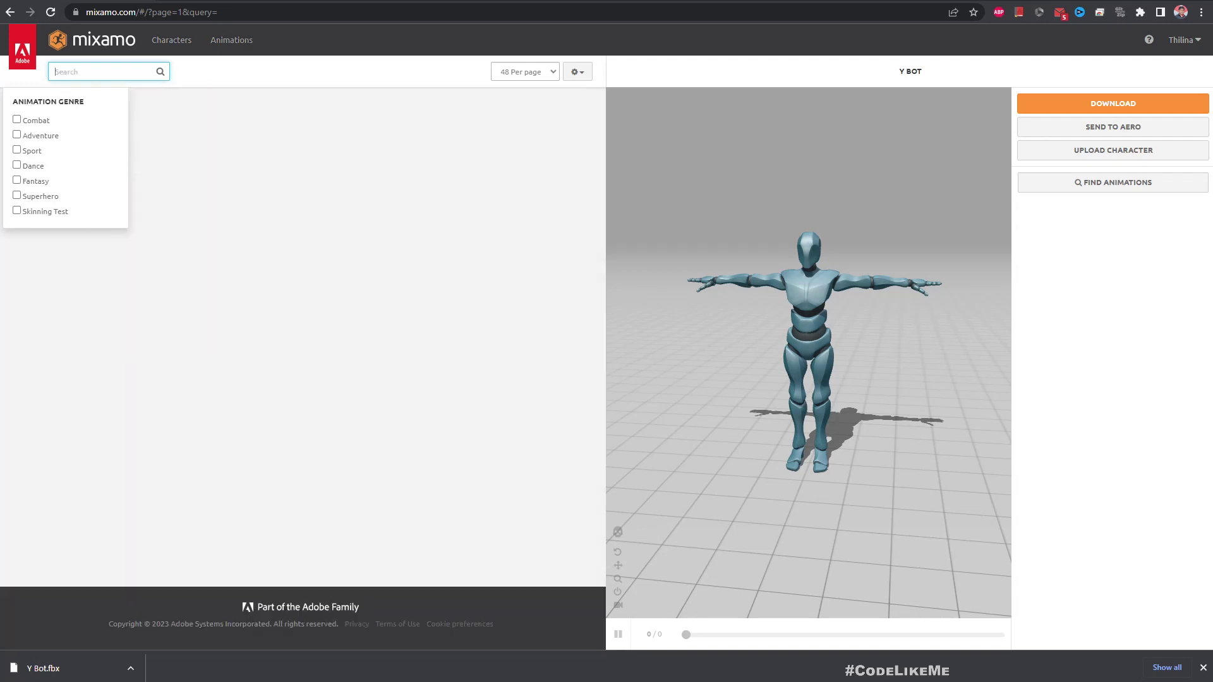
type("punch")
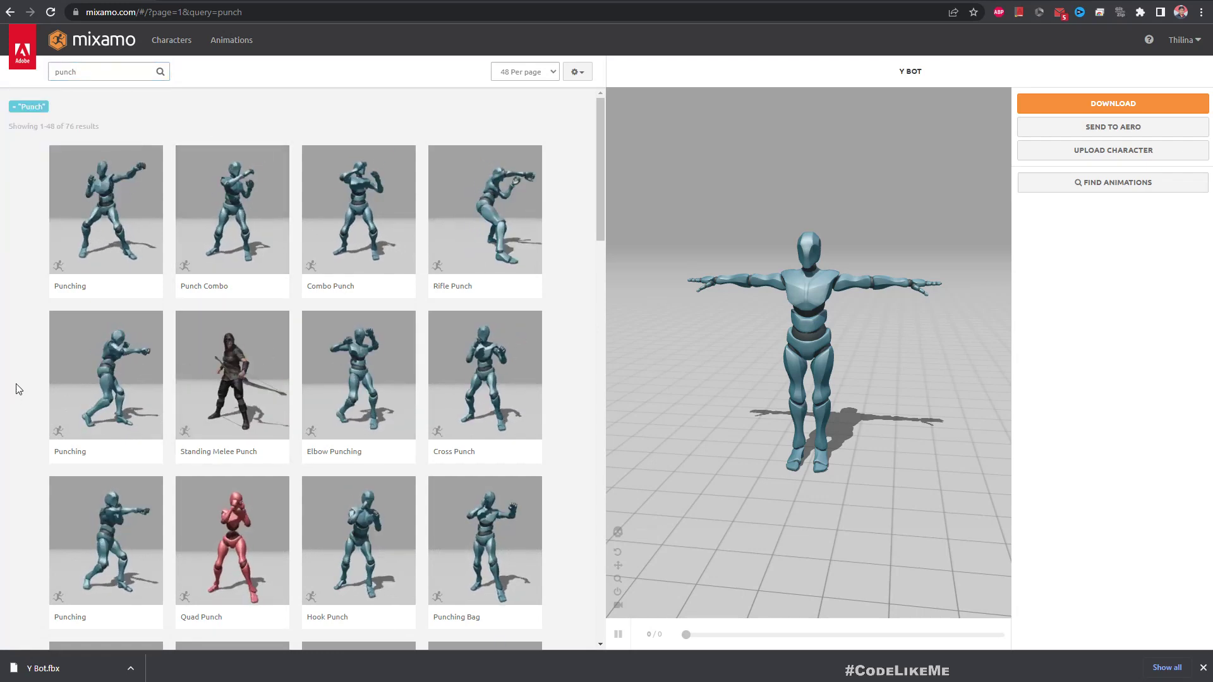
left_click(95, 392)
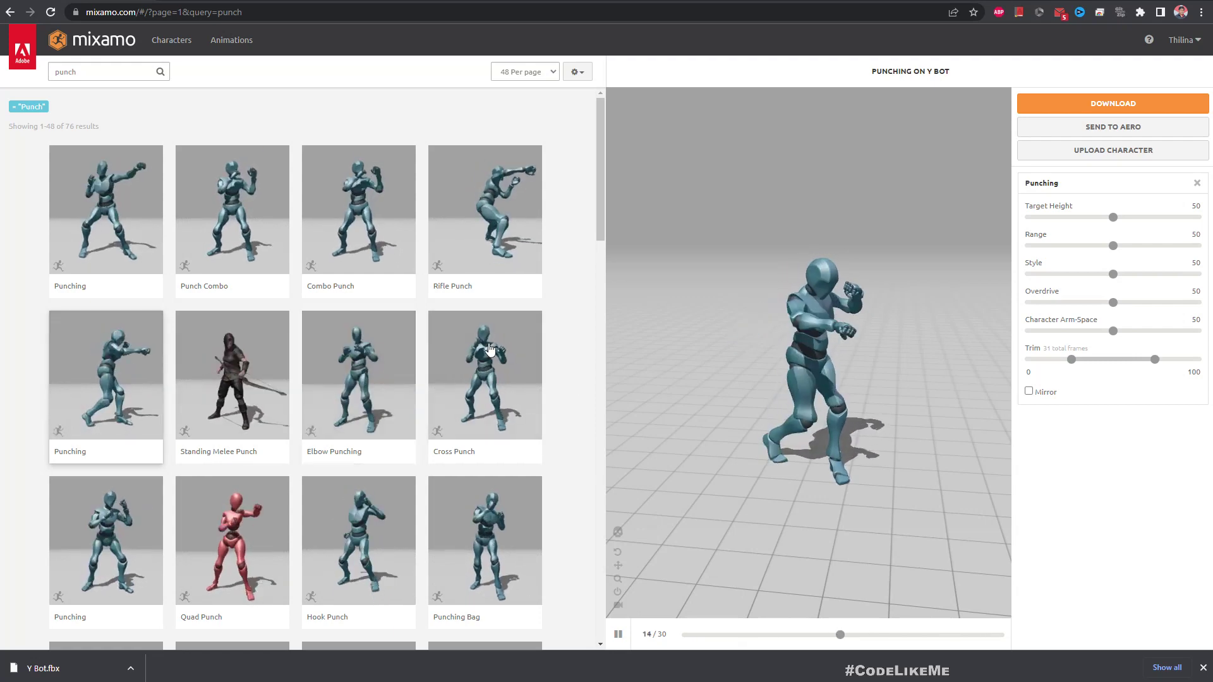
left_click(509, 352)
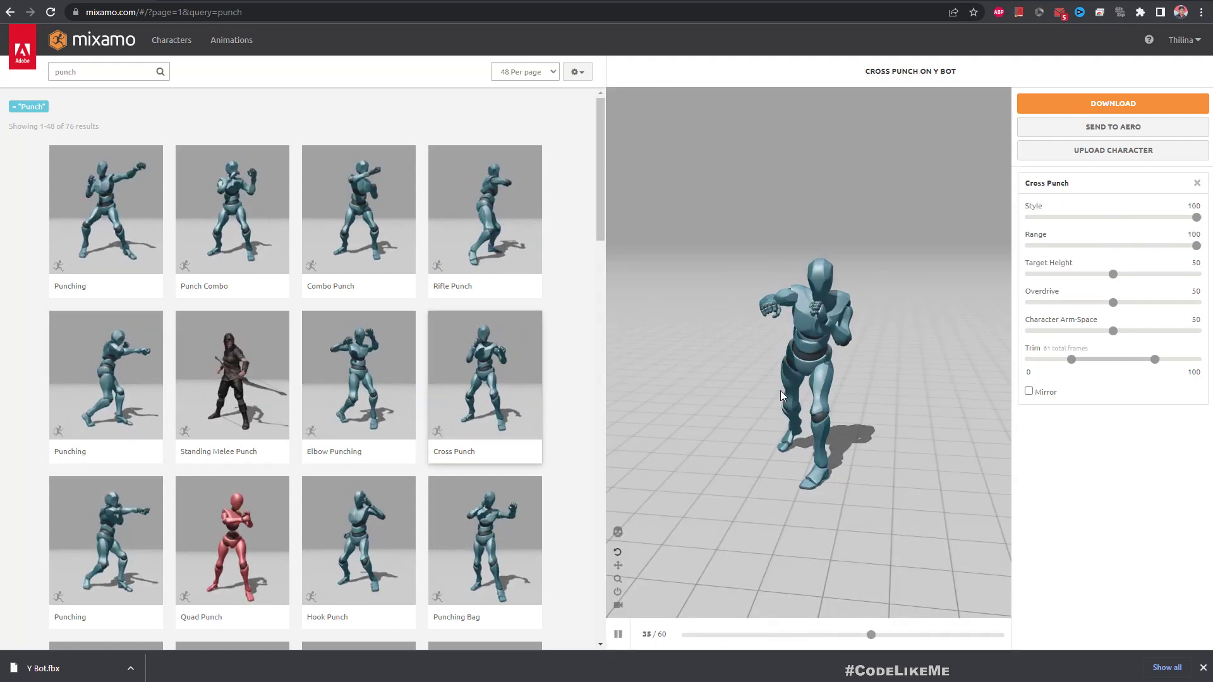
Download the Cross Punch animation as FBX Binary without skin, at 30 frames per second
left_click(1113, 106)
left_click(641, 156)
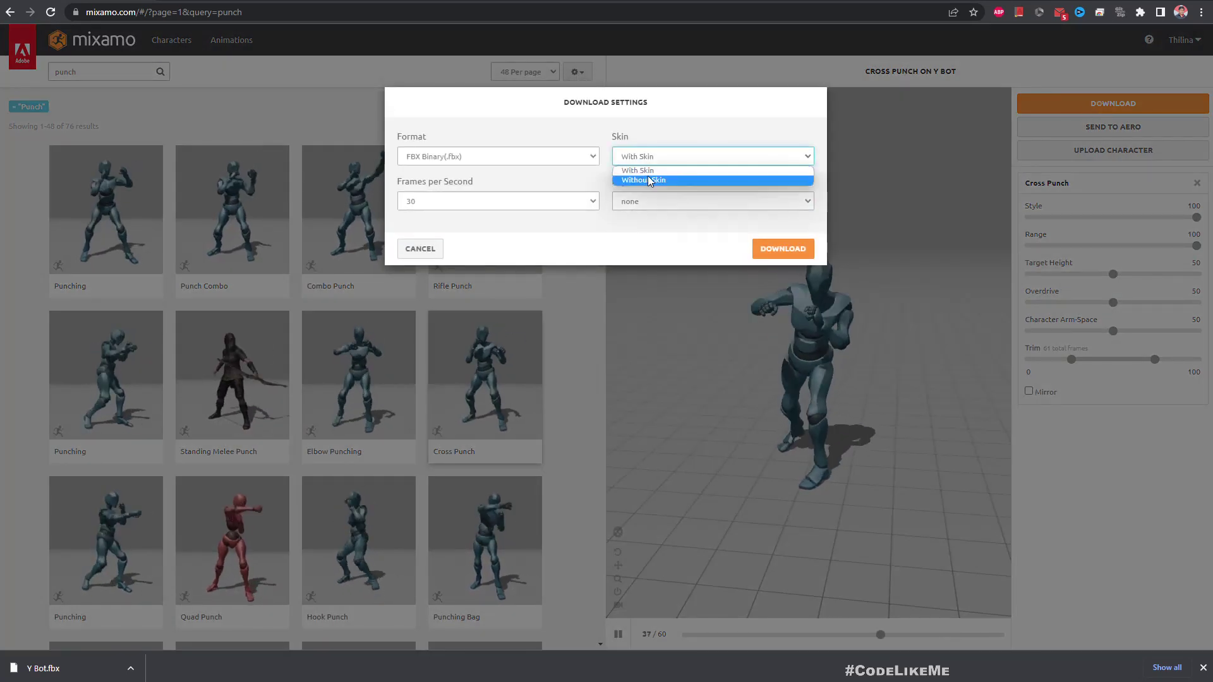
left_click(647, 179)
left_click(787, 248)
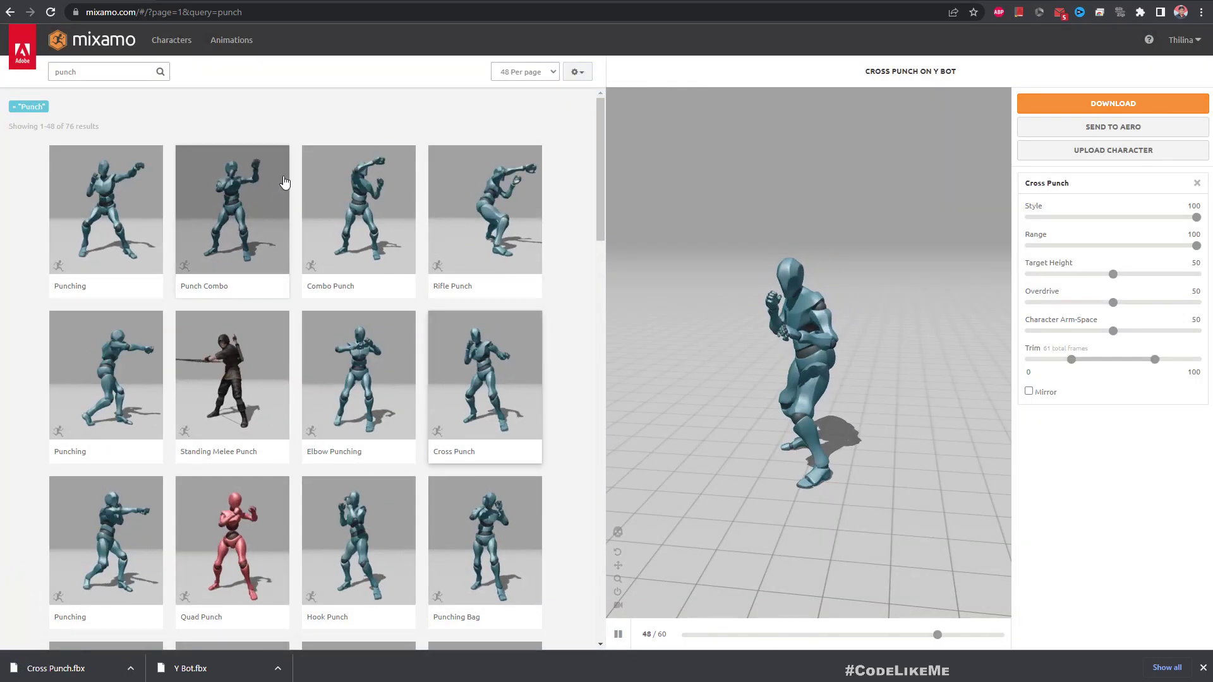
Search for "hit", apply Head Hit to Y Bot and download it as FBX Binary without skin
double_click(100, 72)
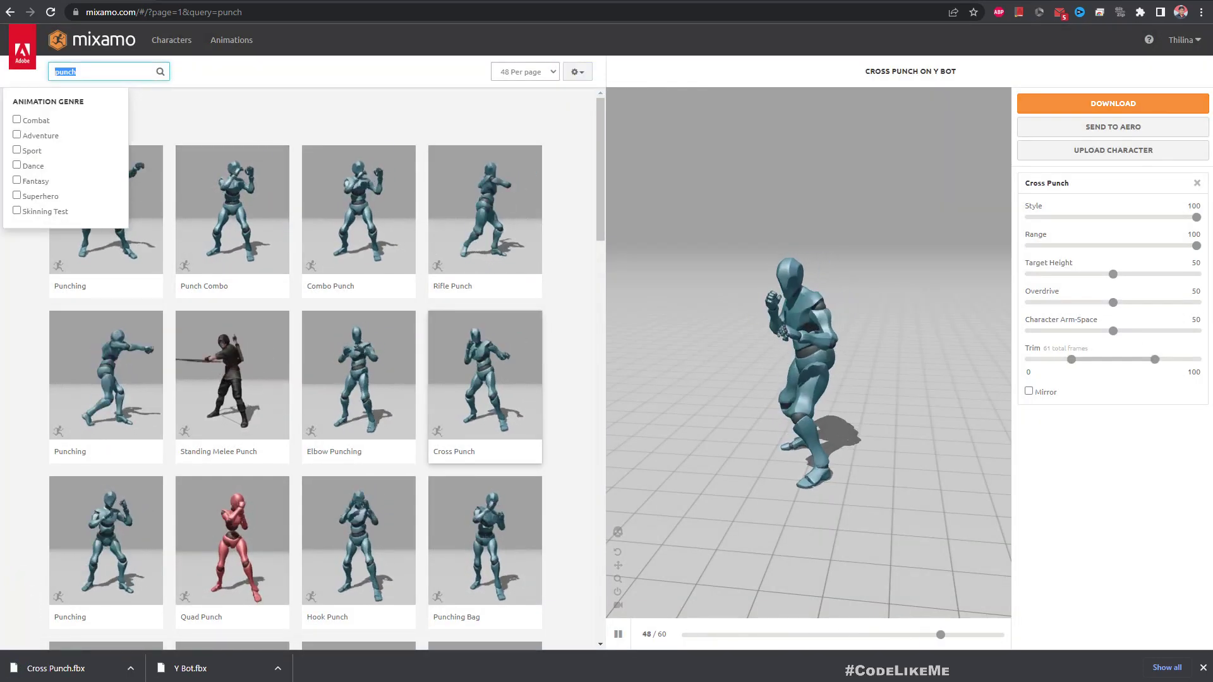
type("hit")
key("Return")
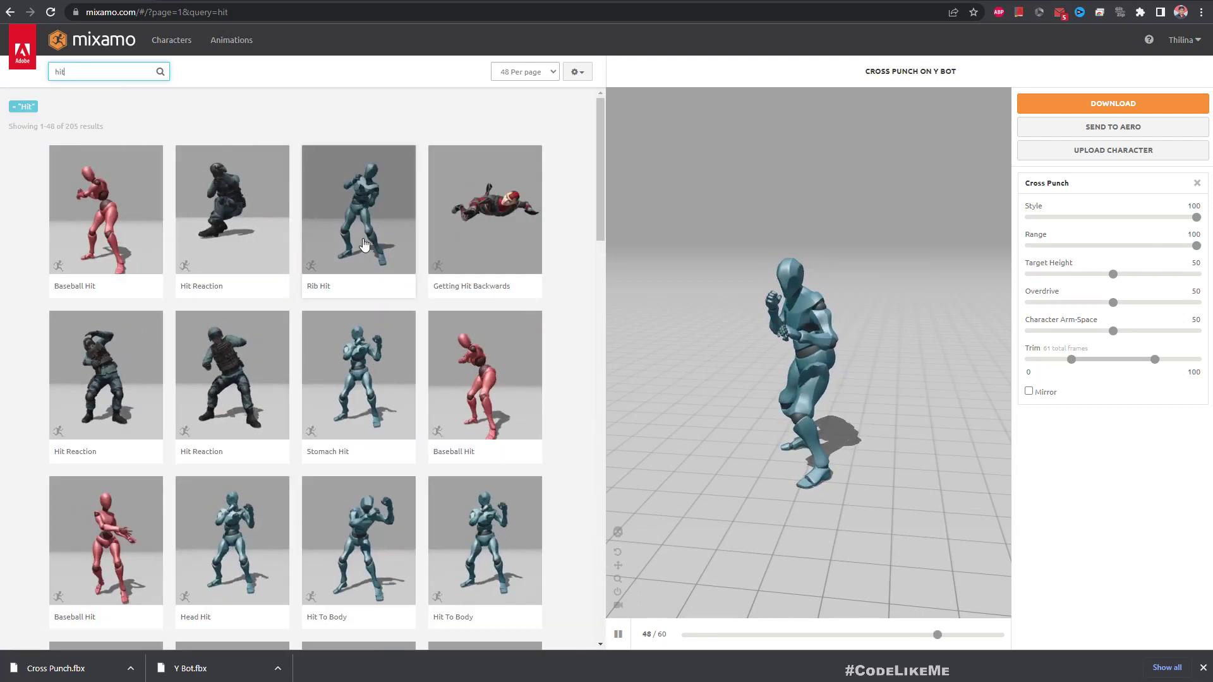
left_click(242, 498)
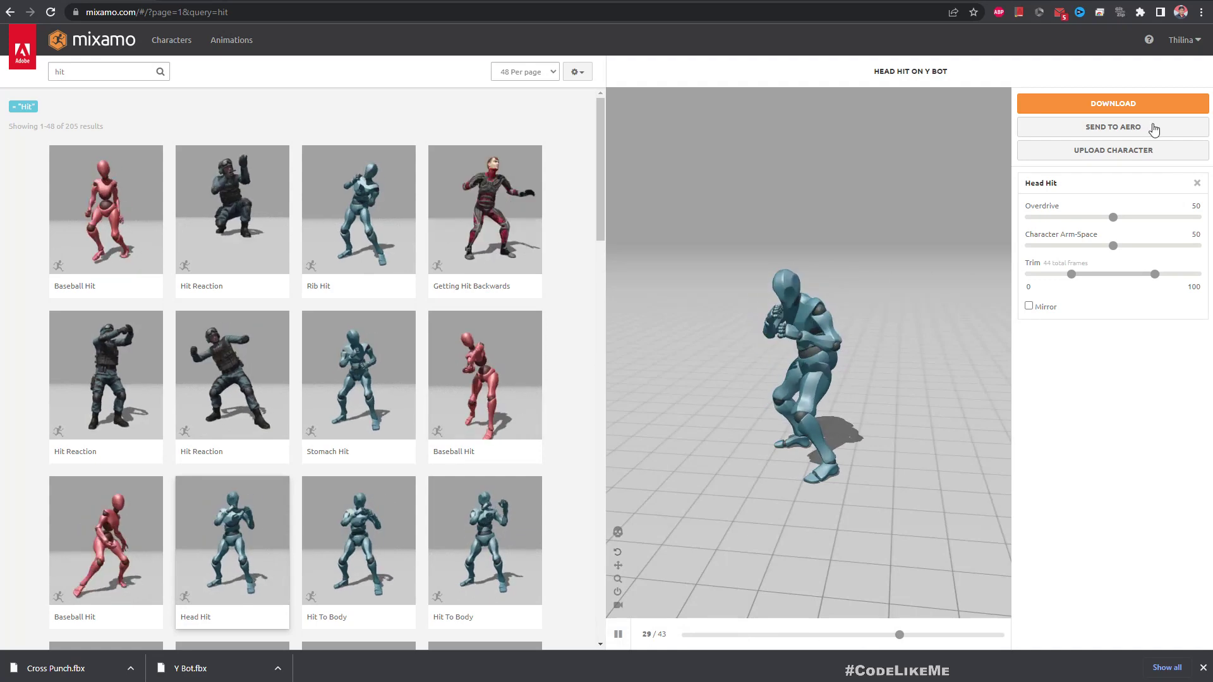
left_click(1131, 104)
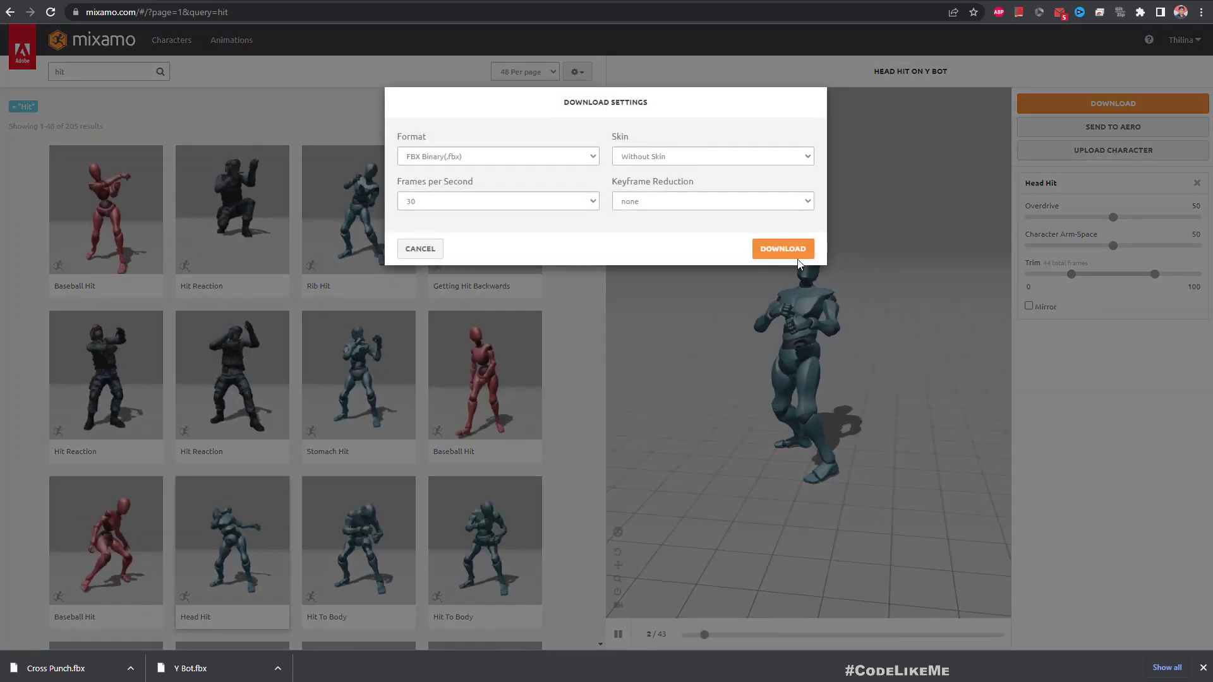
left_click(783, 251)
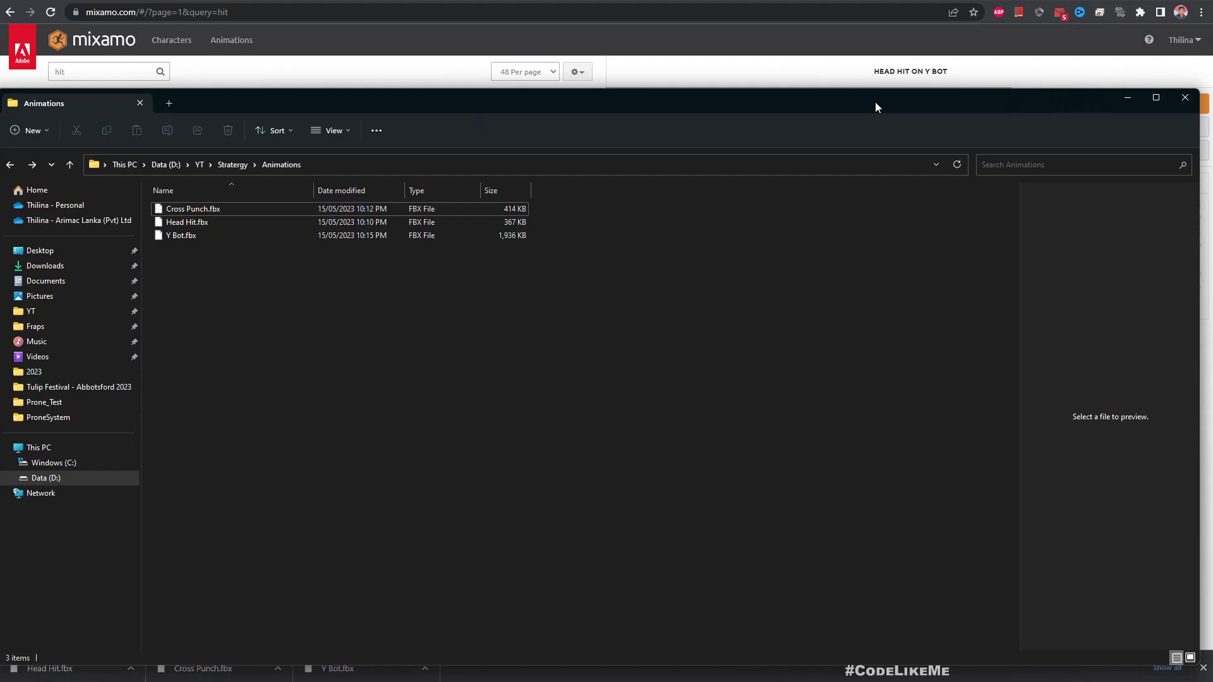
Create a folder named Converted inside the Animations folder that holds the downloaded FBX files
right_click(340, 282)
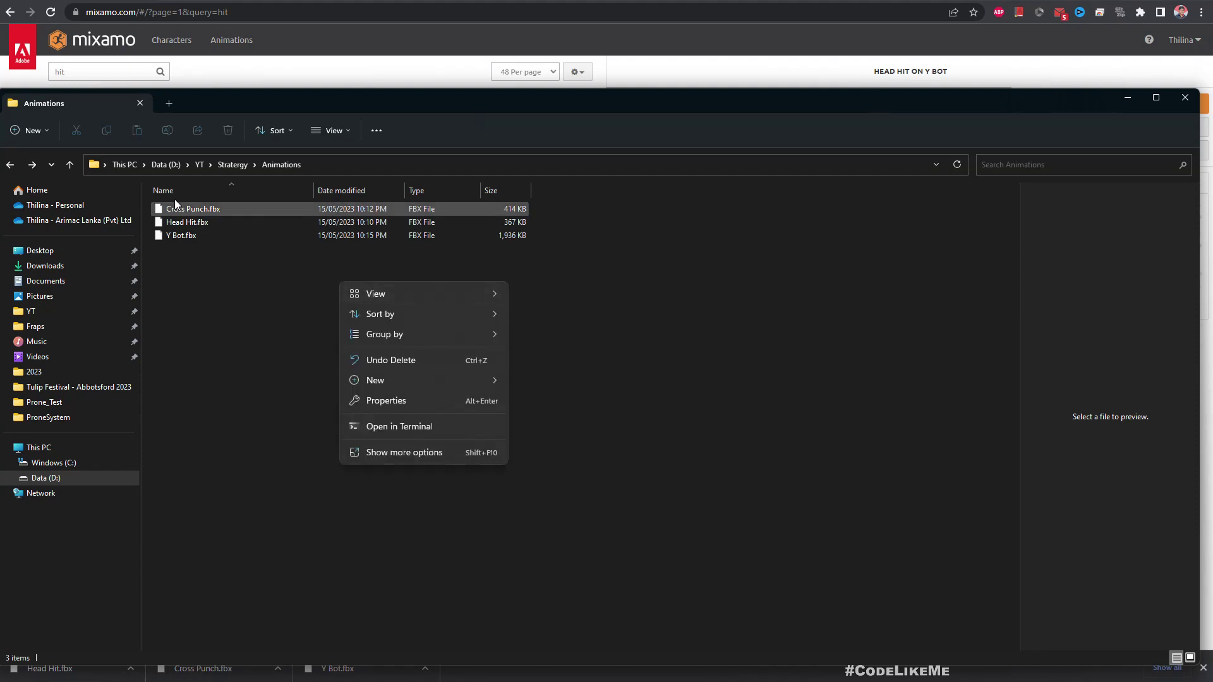
left_click(30, 131)
left_click(50, 154)
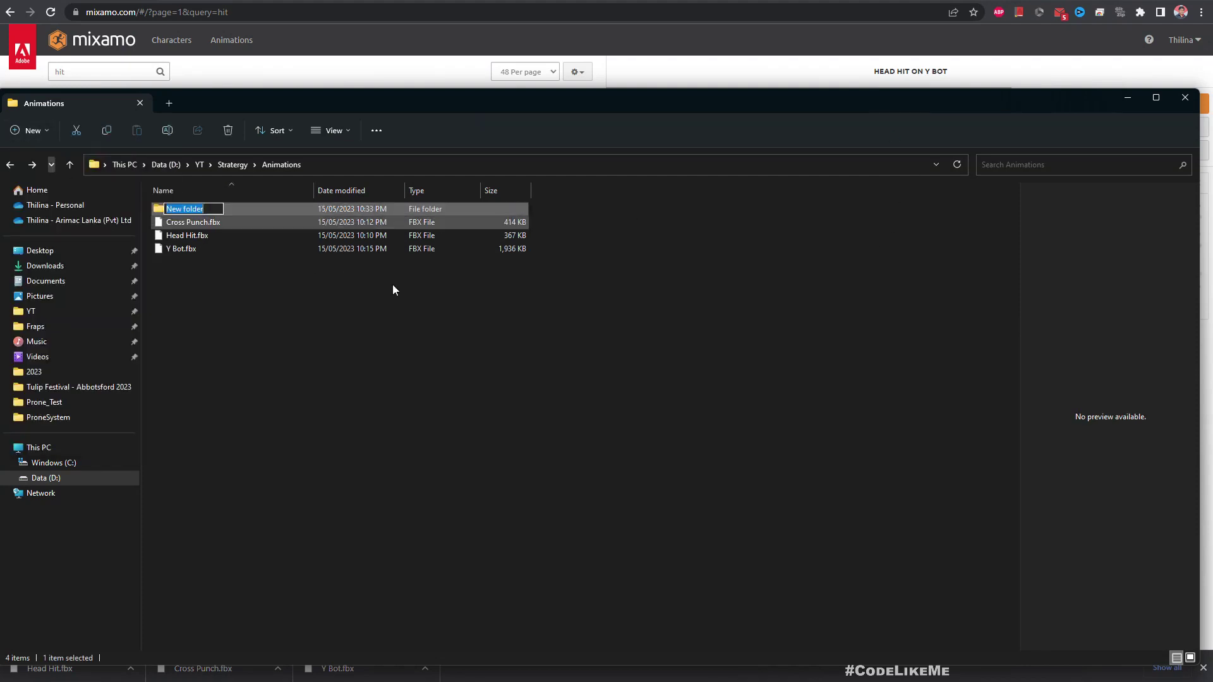
type("Converted")
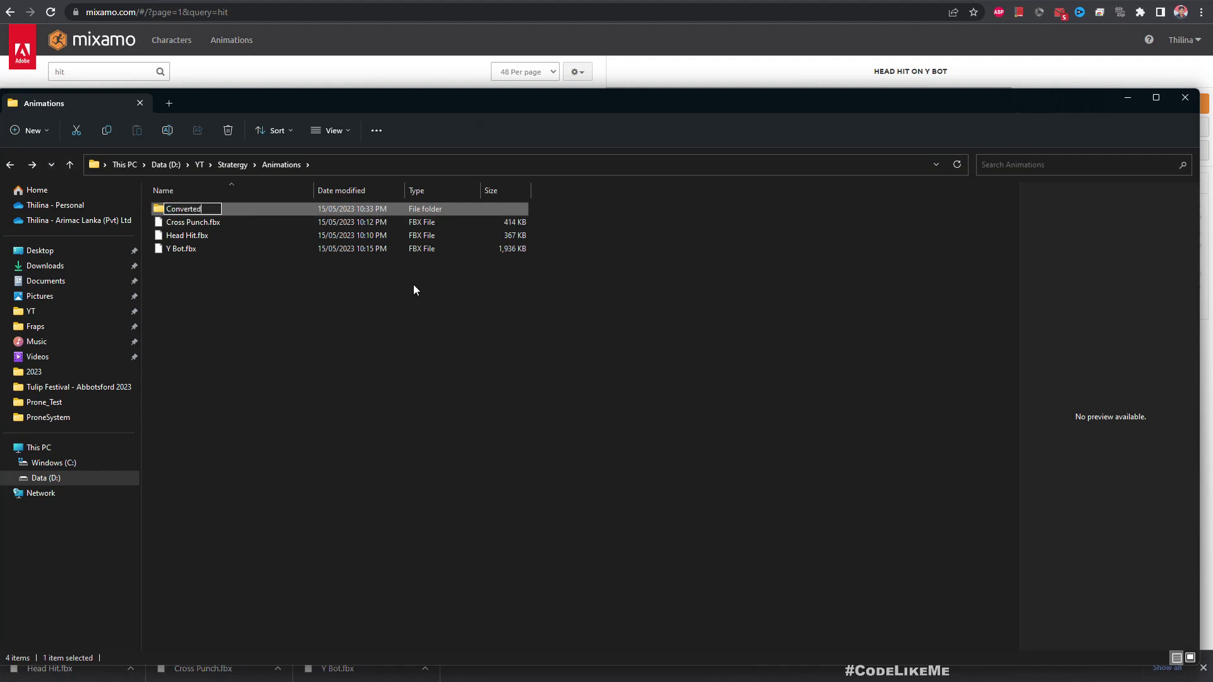
key("Return")
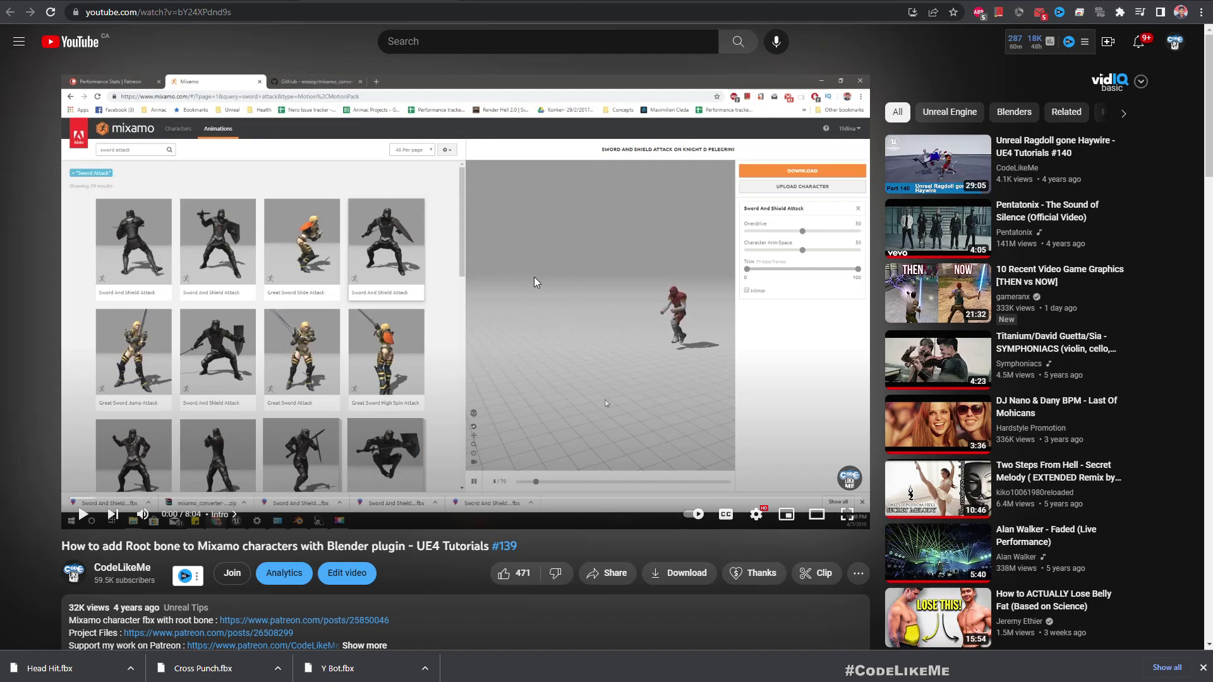
Expand the description of the YouTube video about adding a root bone and open its Blender Plugin link
scroll(535, 278, "down", 3)
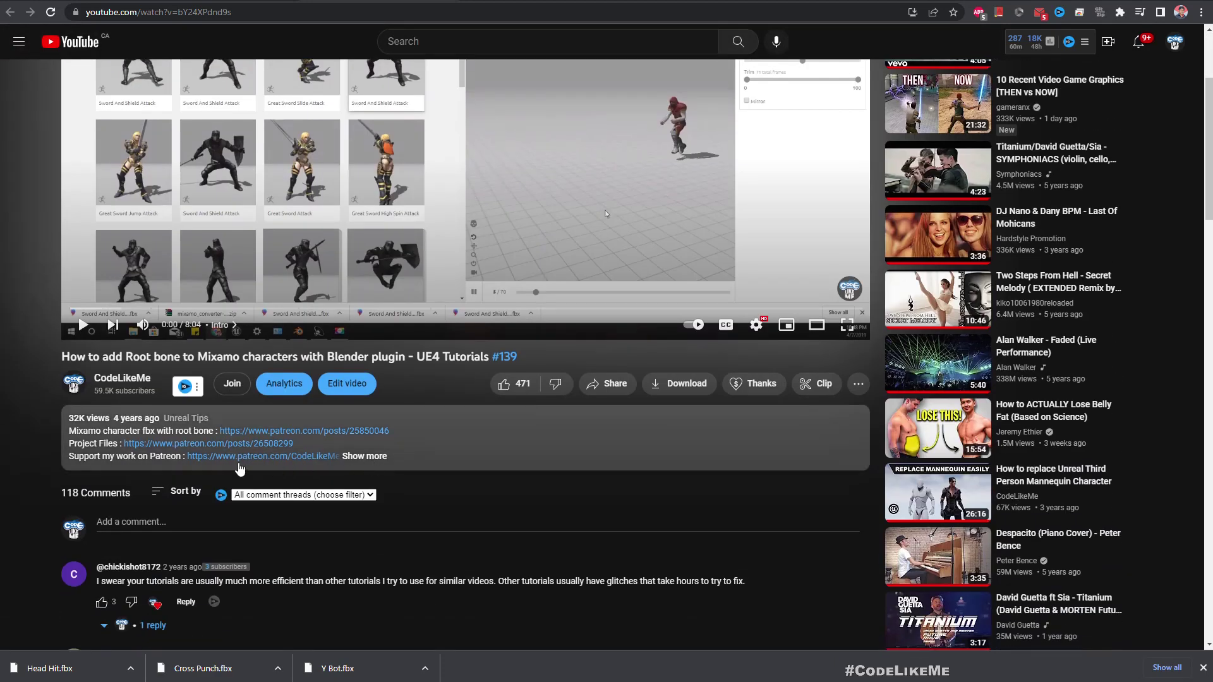
left_click(400, 463)
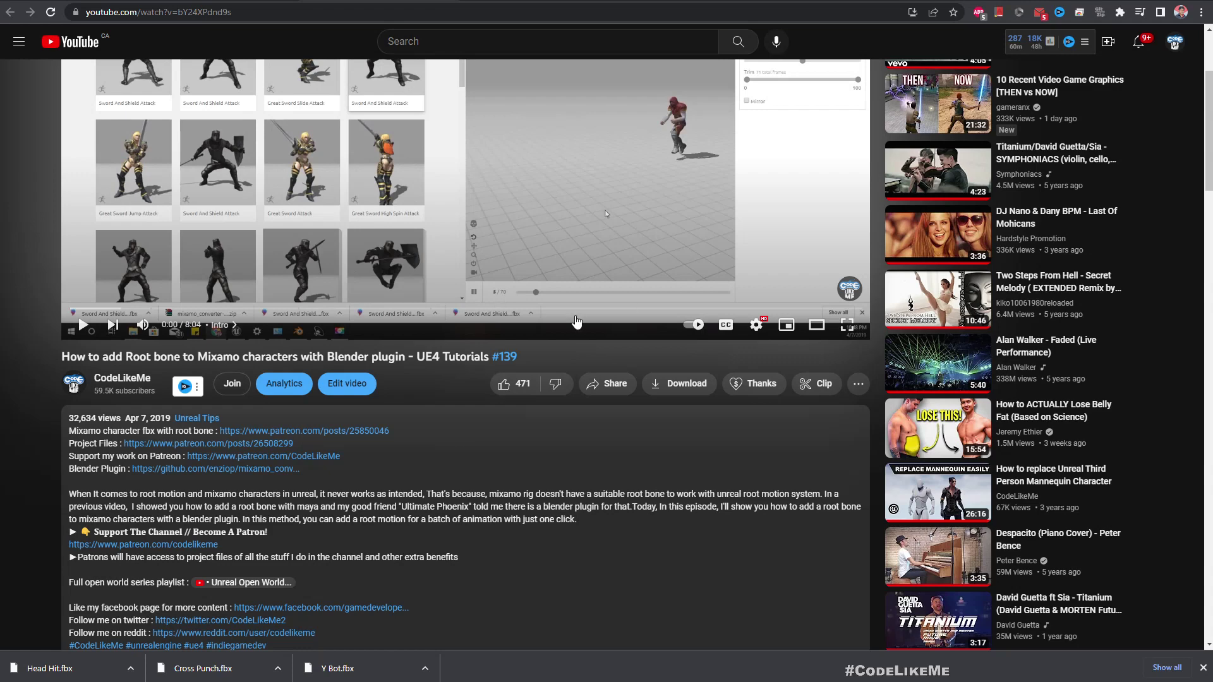
left_click(256, 469)
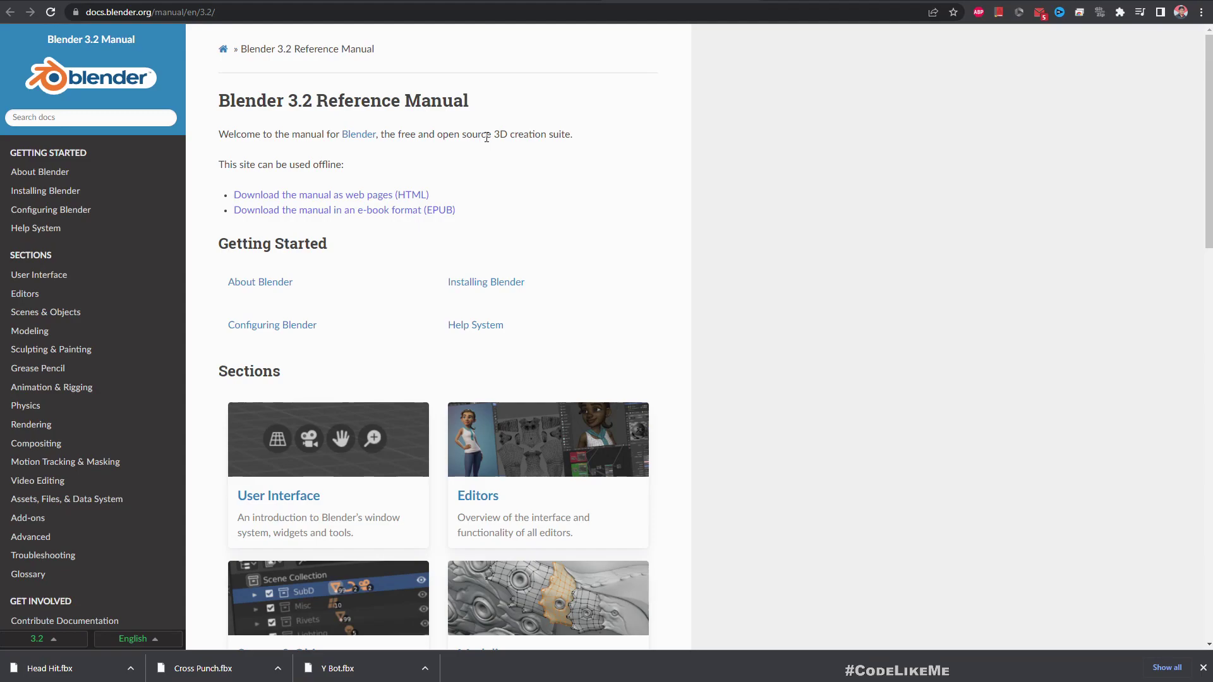
Switch to Blender and set the Mixamo Rootbaker batch input path to D:\YT\Stratergy\Animations
key("alt+Tab")
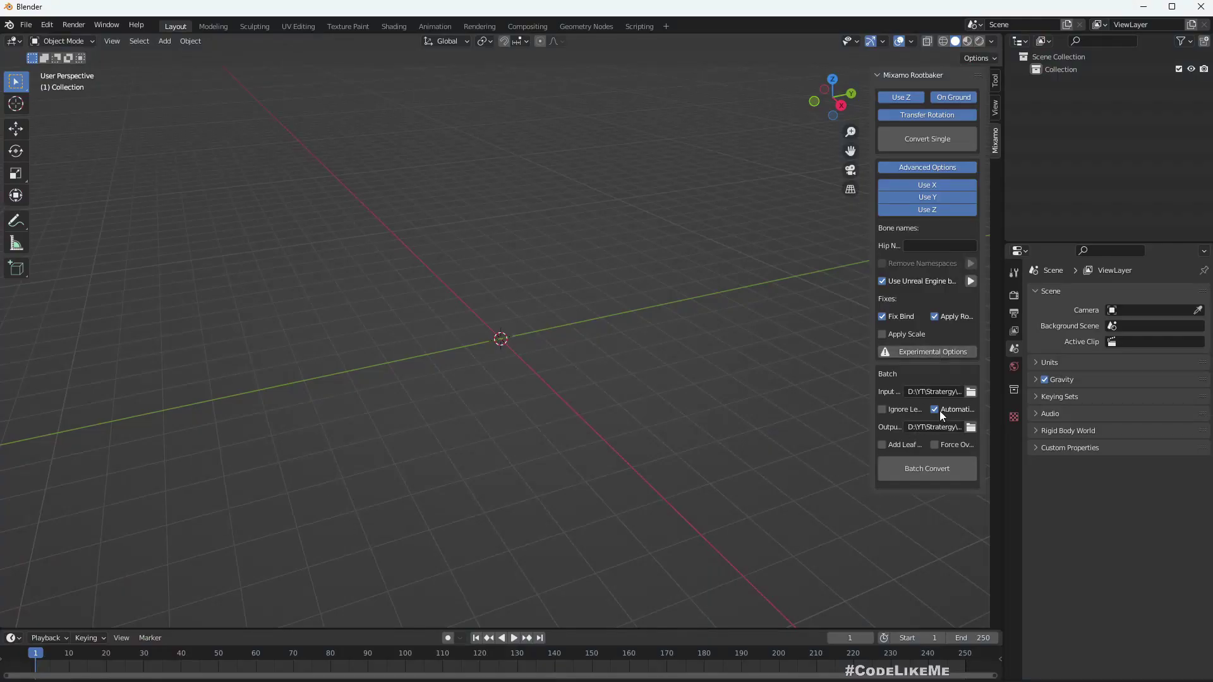
left_click(960, 391)
left_click(971, 391)
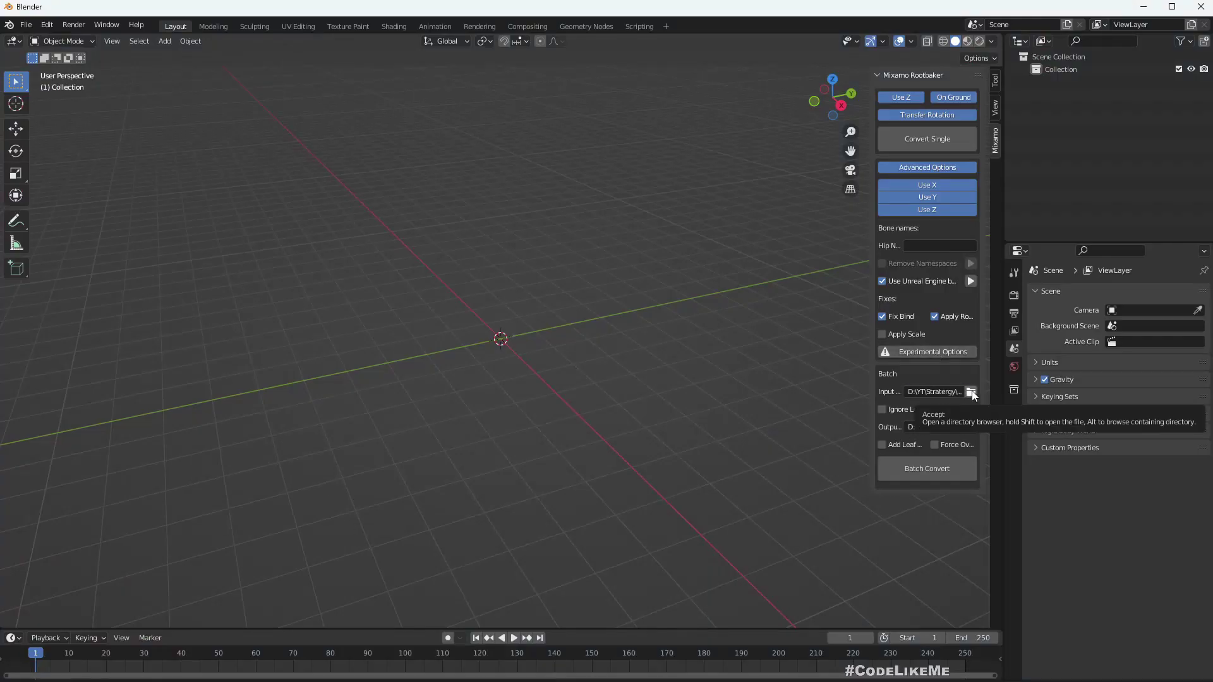
left_click(972, 391)
left_click(511, 249)
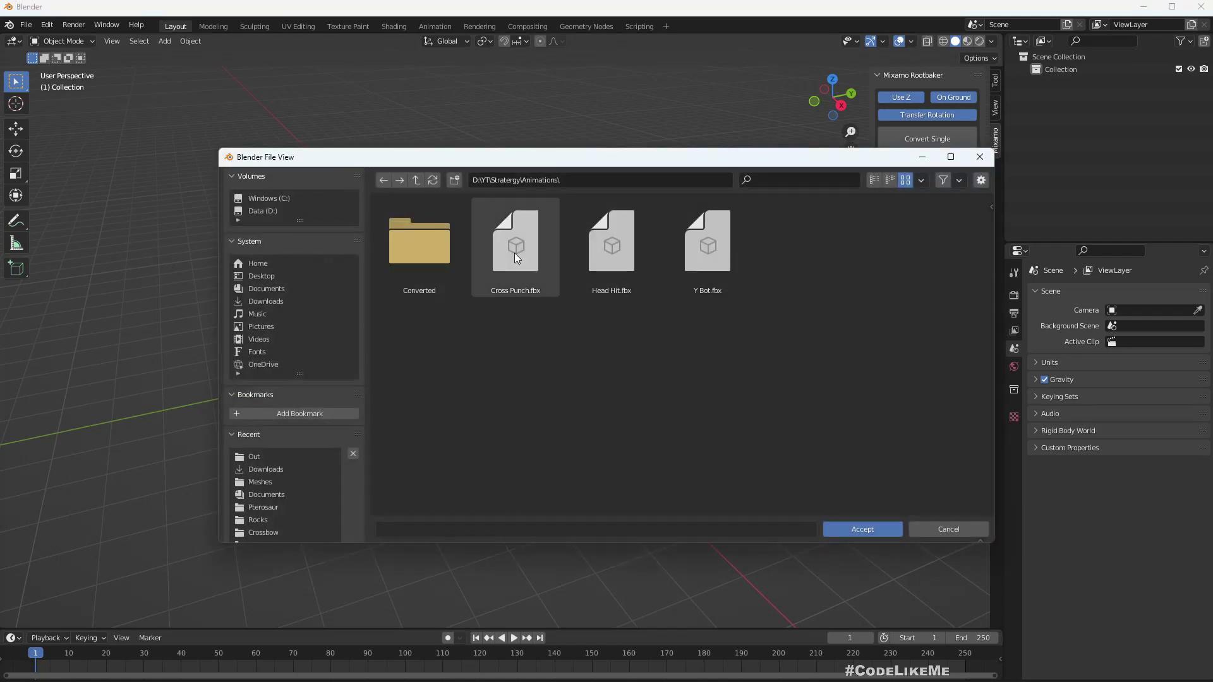
left_click(847, 528)
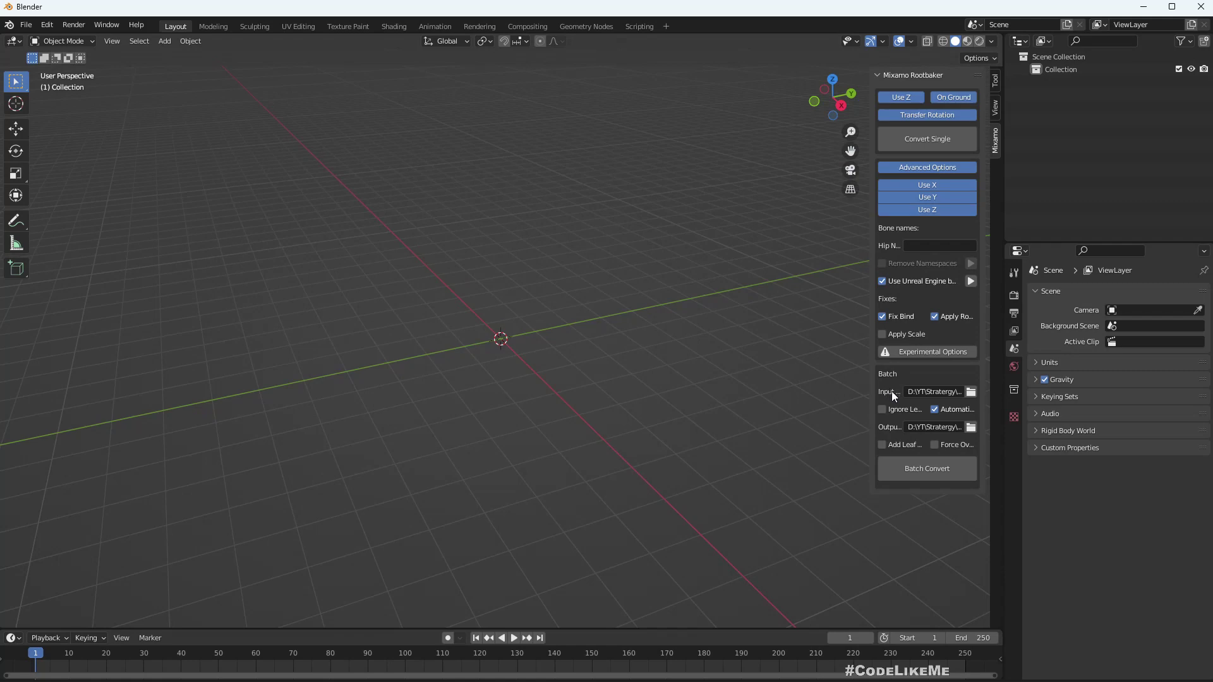
Set the Mixamo Rootbaker batch output path to the Converted folder inside Animations
left_click(971, 427)
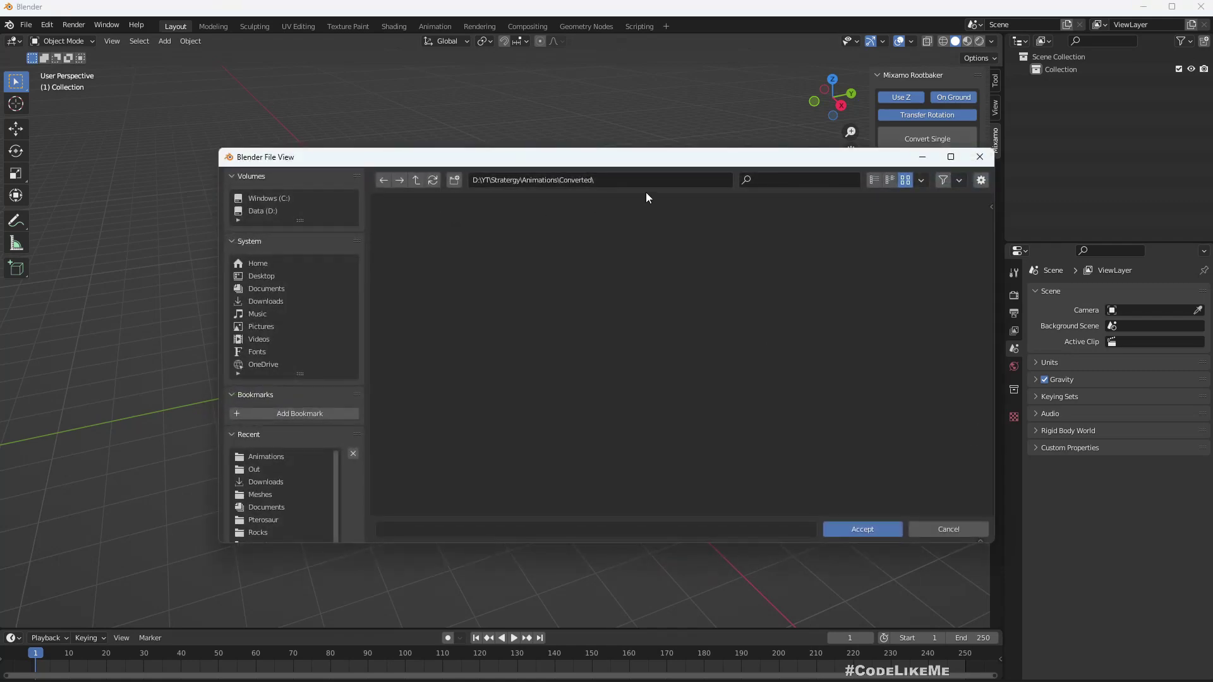
left_click(416, 180)
double_click(411, 240)
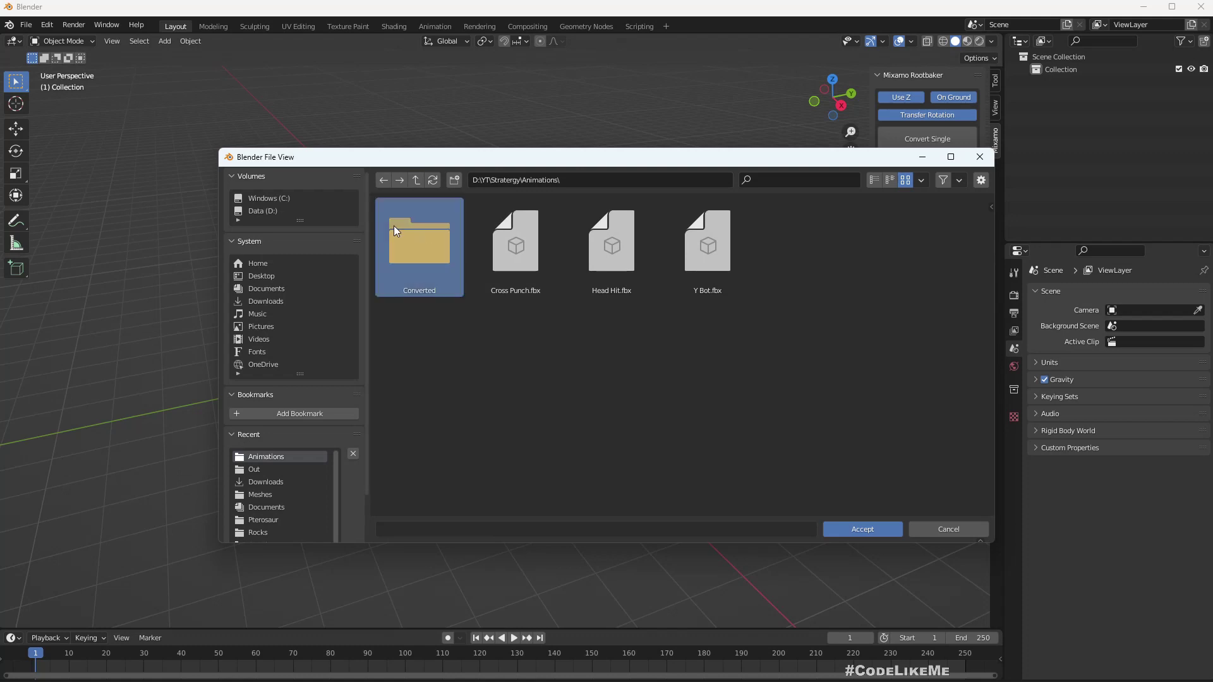
left_click(863, 528)
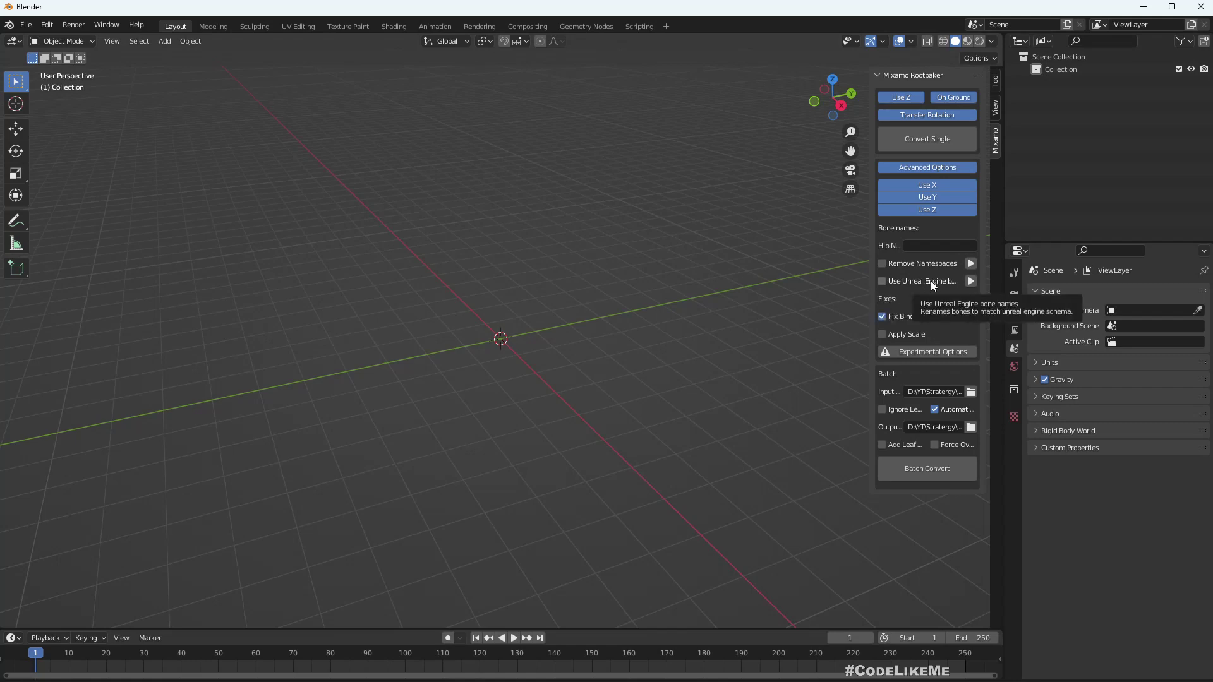
Enable Use Unreal Engine bone names, batch convert the Mixamo files, and select Y Bot.fbx in the Converted folder
left_click(881, 281)
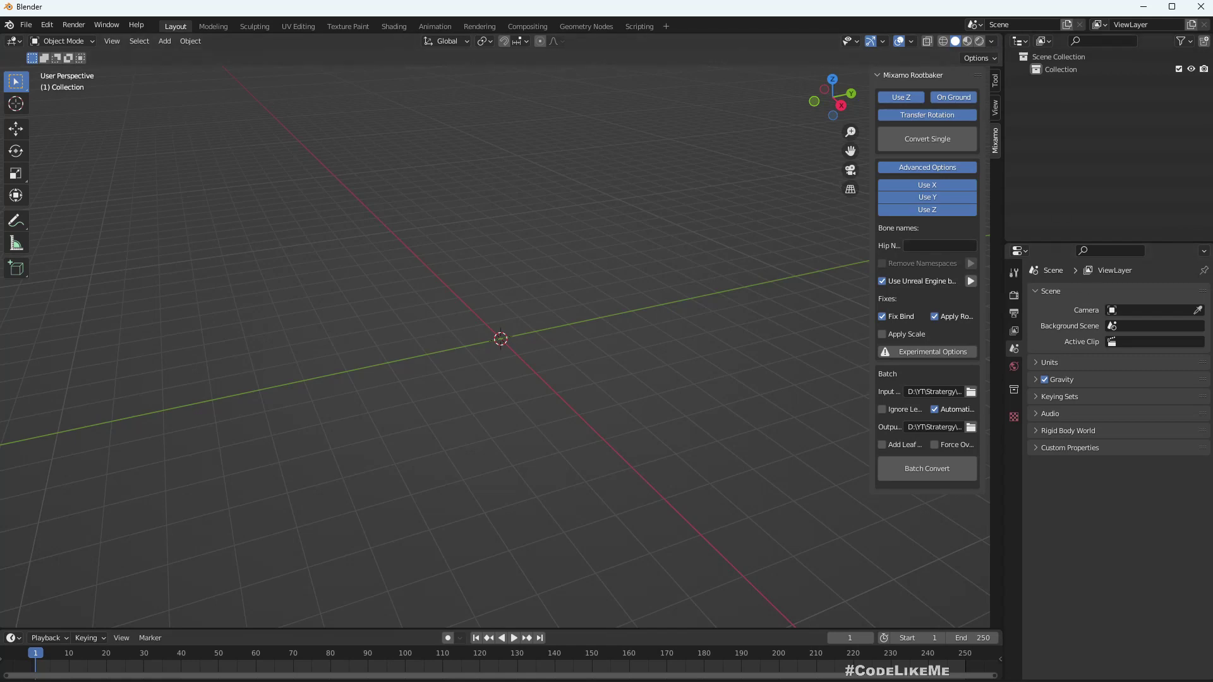
left_click(915, 471)
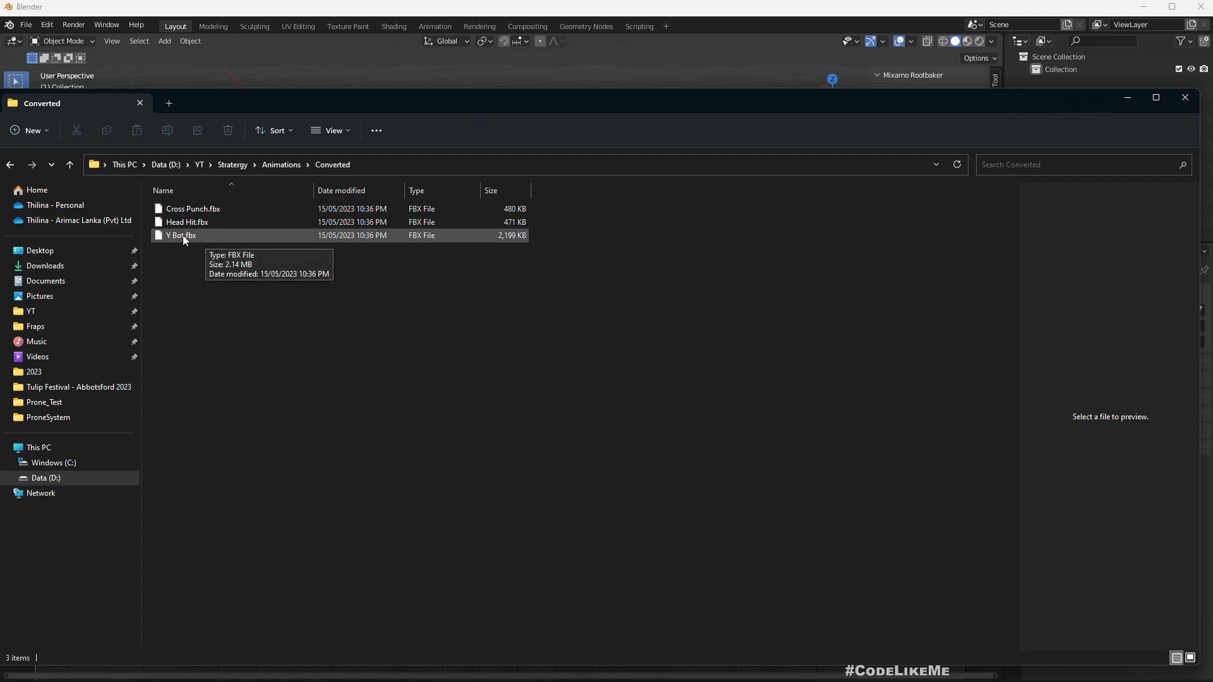
left_click(206, 237)
Switch to the Unreal project, create a folder named Mixamo inside Characters and open it
key("alt+Tab")
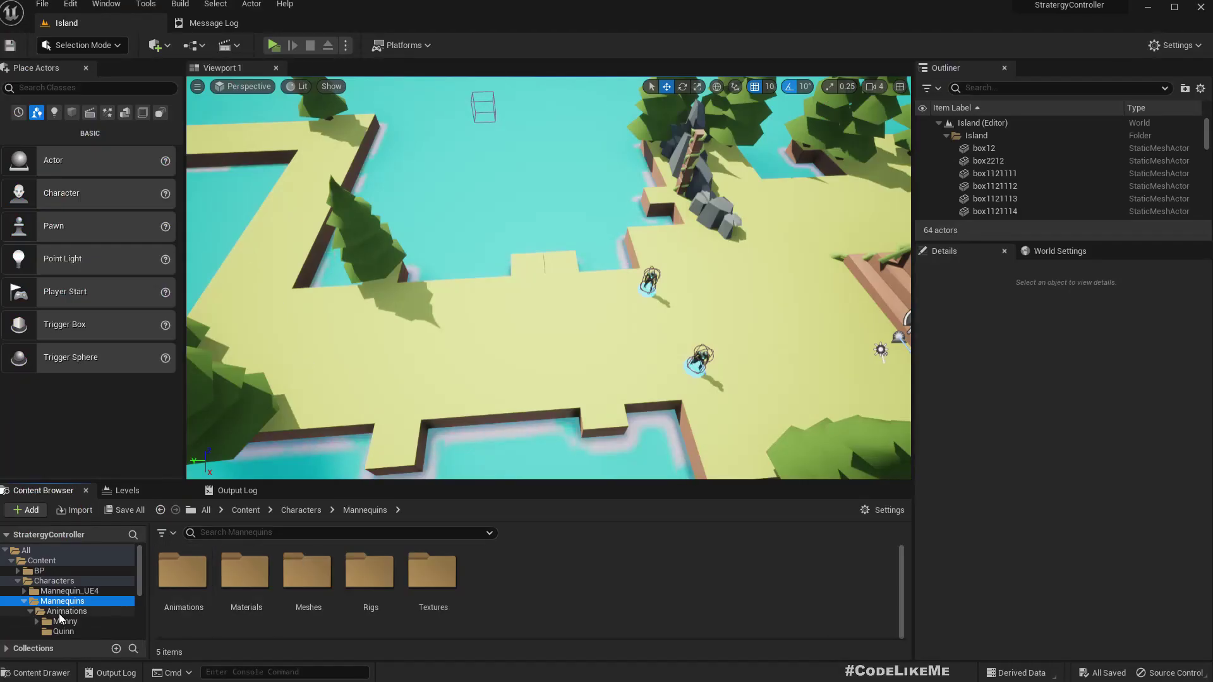
left_click(55, 581)
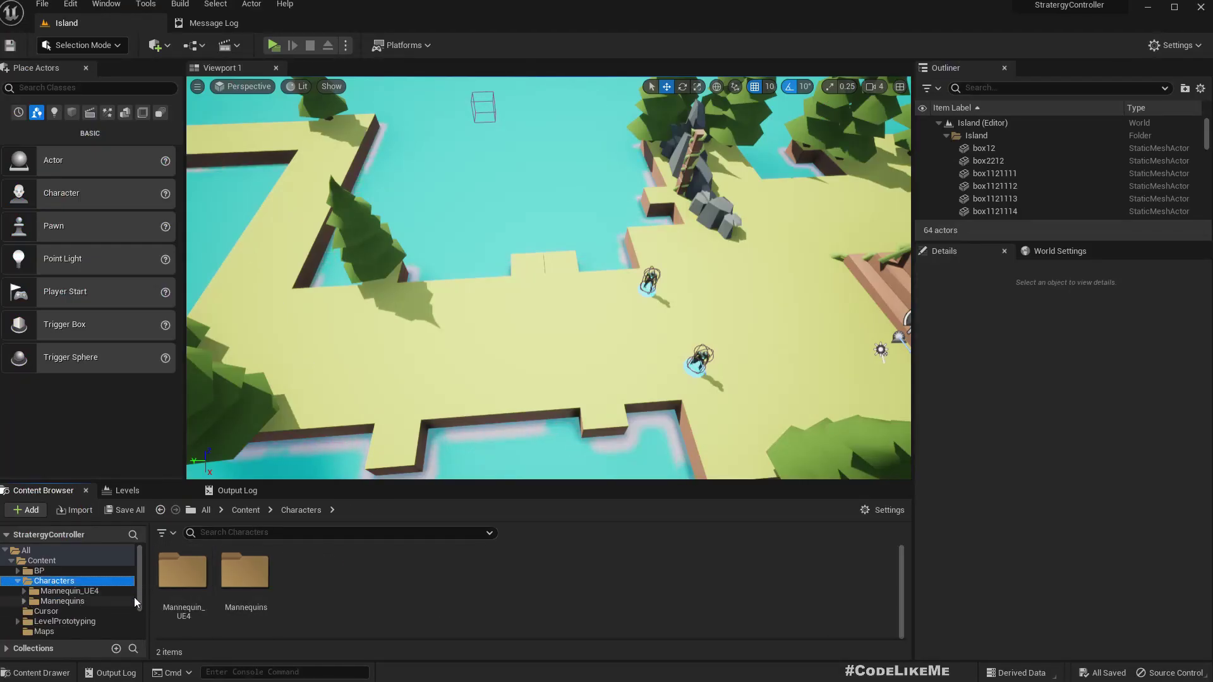
right_click(316, 581)
left_click(382, 196)
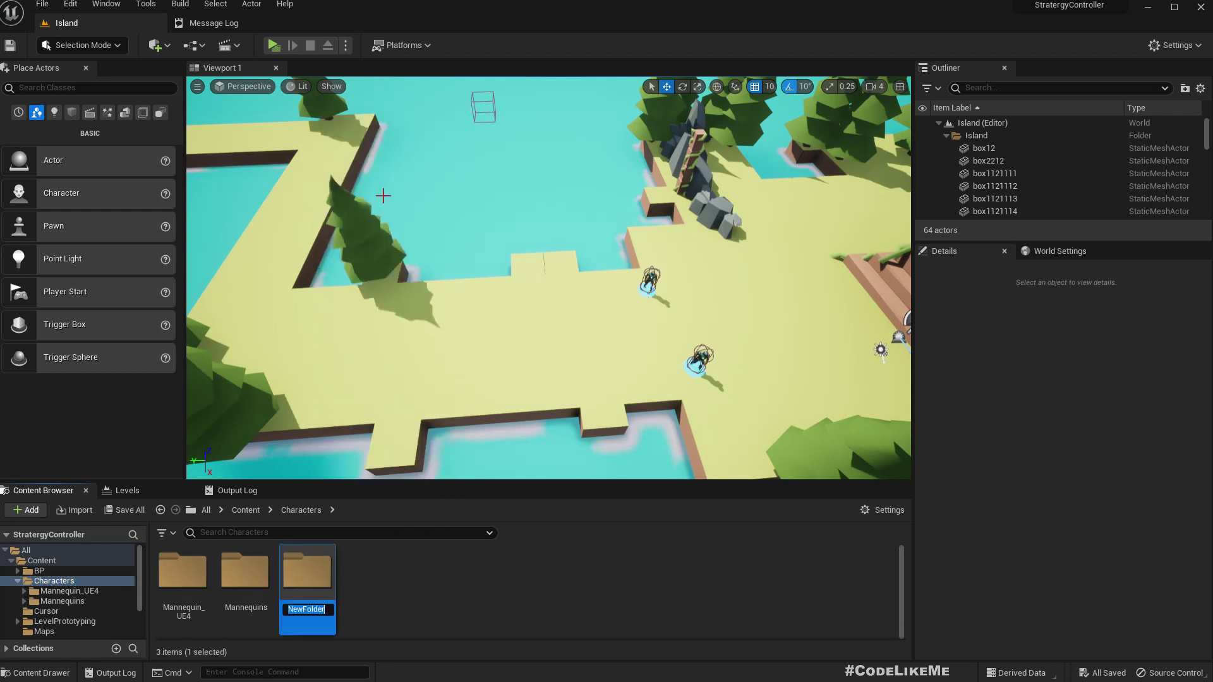
type("Mixamo")
key("Return")
double_click(308, 572)
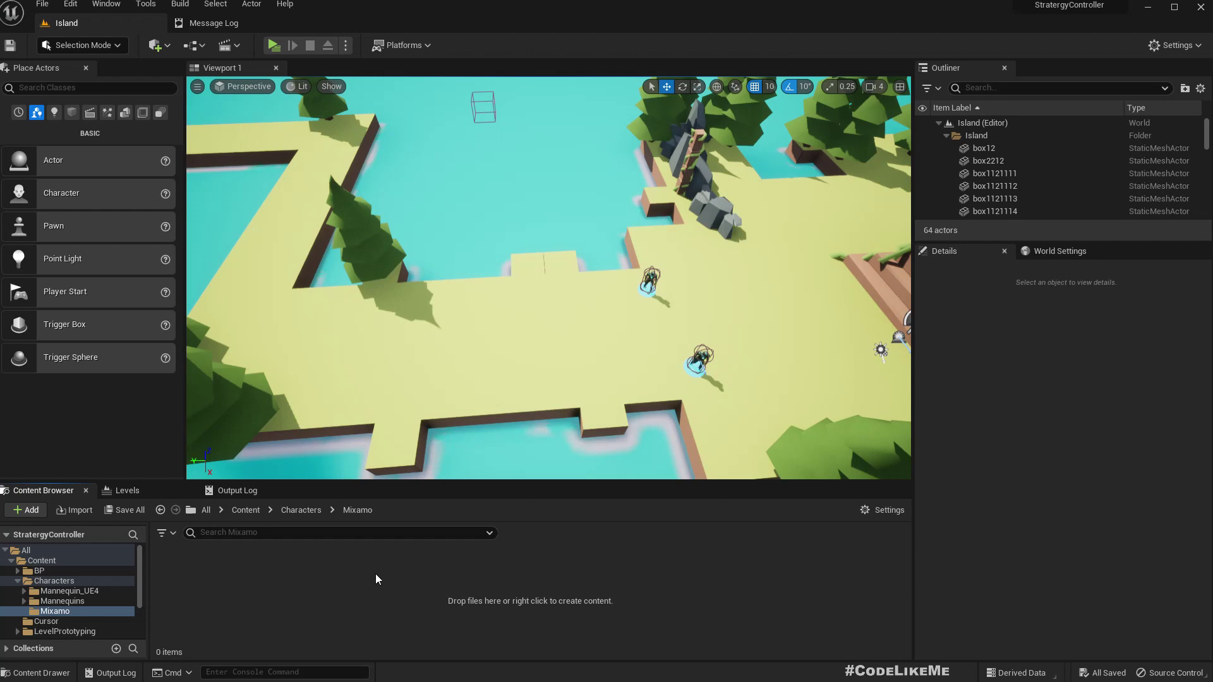
Import the converted Y Bot.fbx into the Mixamo folder as a skeletal mesh with no existing skeleton assigned
key("alt+Tab")
left_click_drag(198, 237, 293, 574)
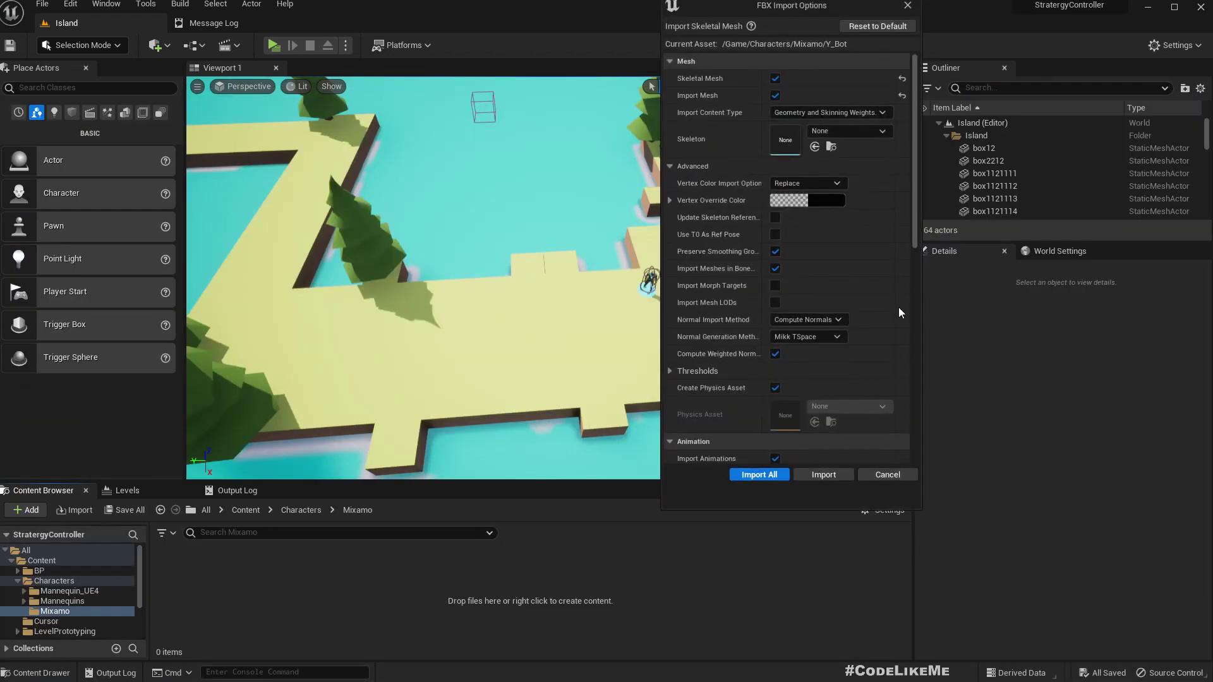
left_click(822, 475)
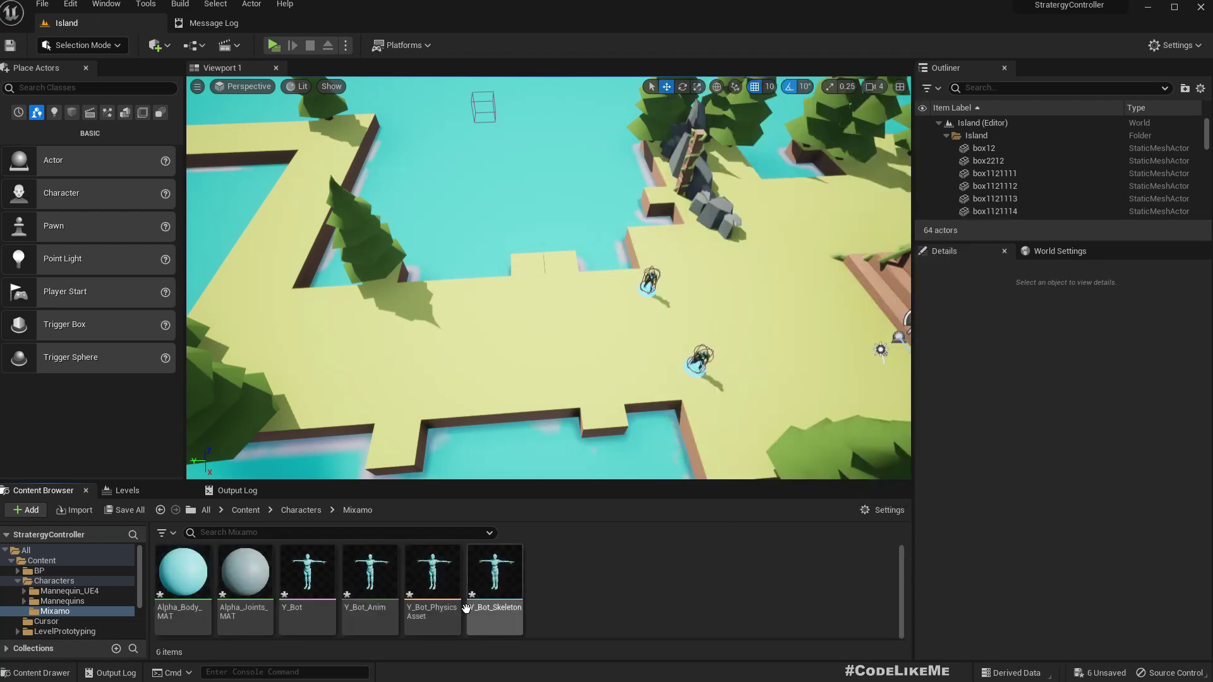
Open Y_Bot_Skeleton, examine the root, Pelvis and spine_01 bones in its hierarchy, and close it along with the Message Log
left_click(499, 578)
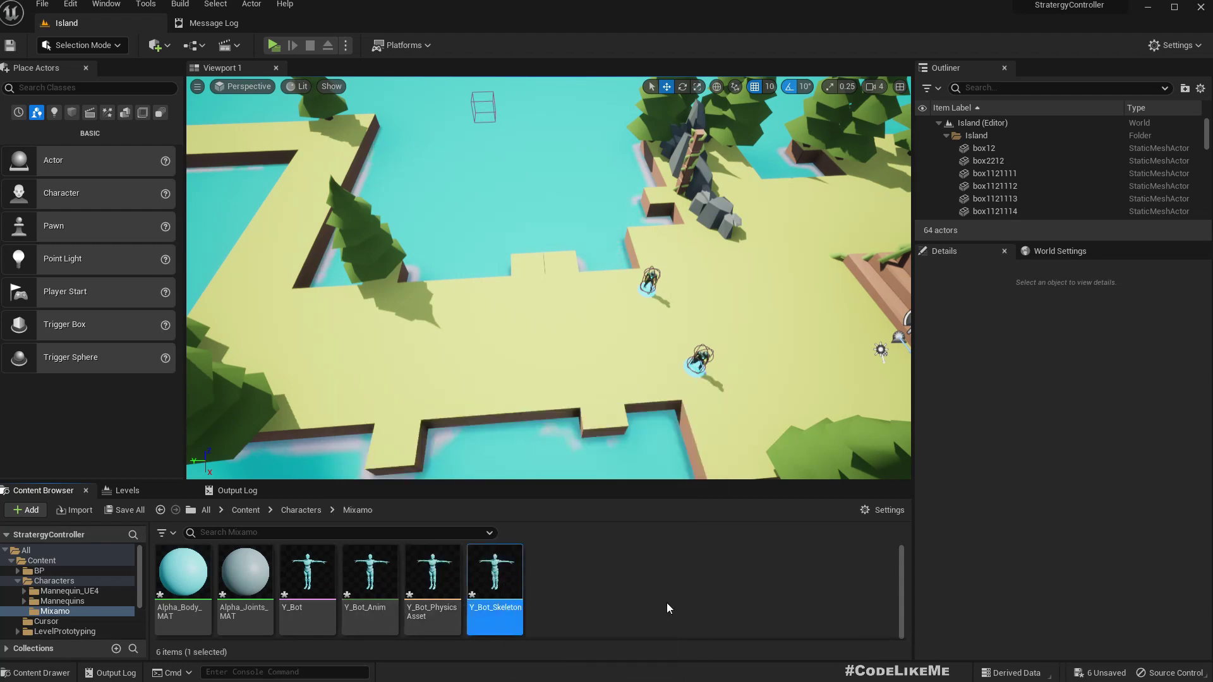
left_click_drag(445, 221, 400, 24)
left_click(36, 118)
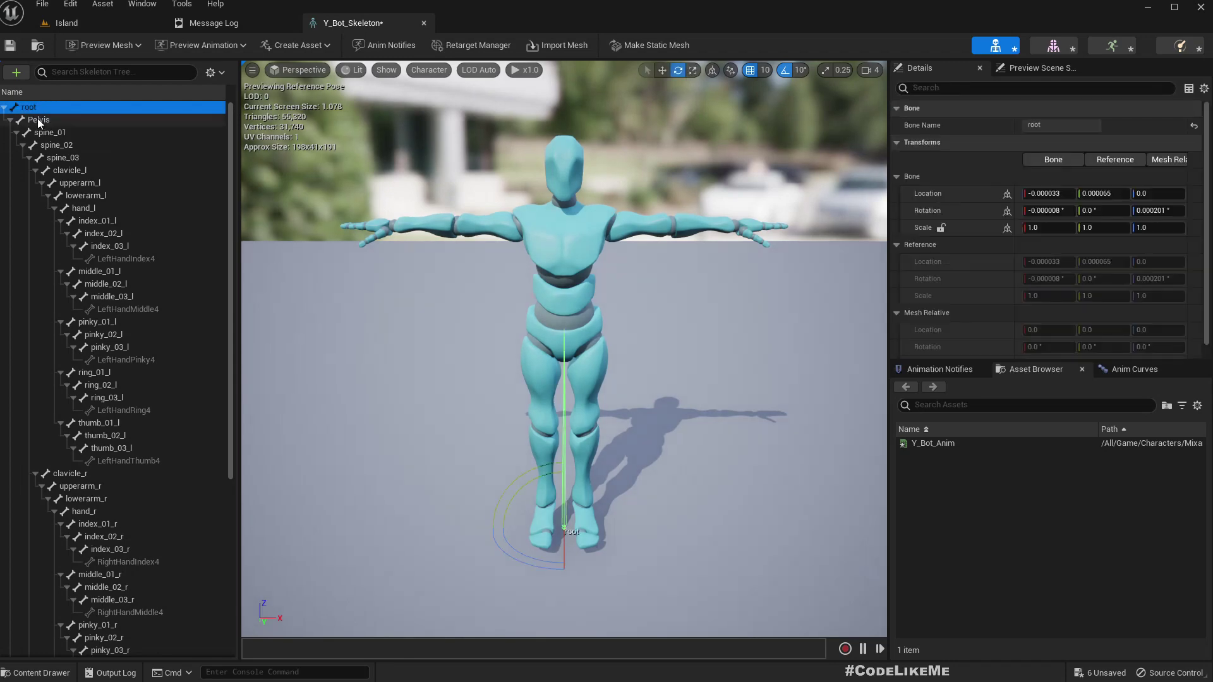
left_click(39, 132)
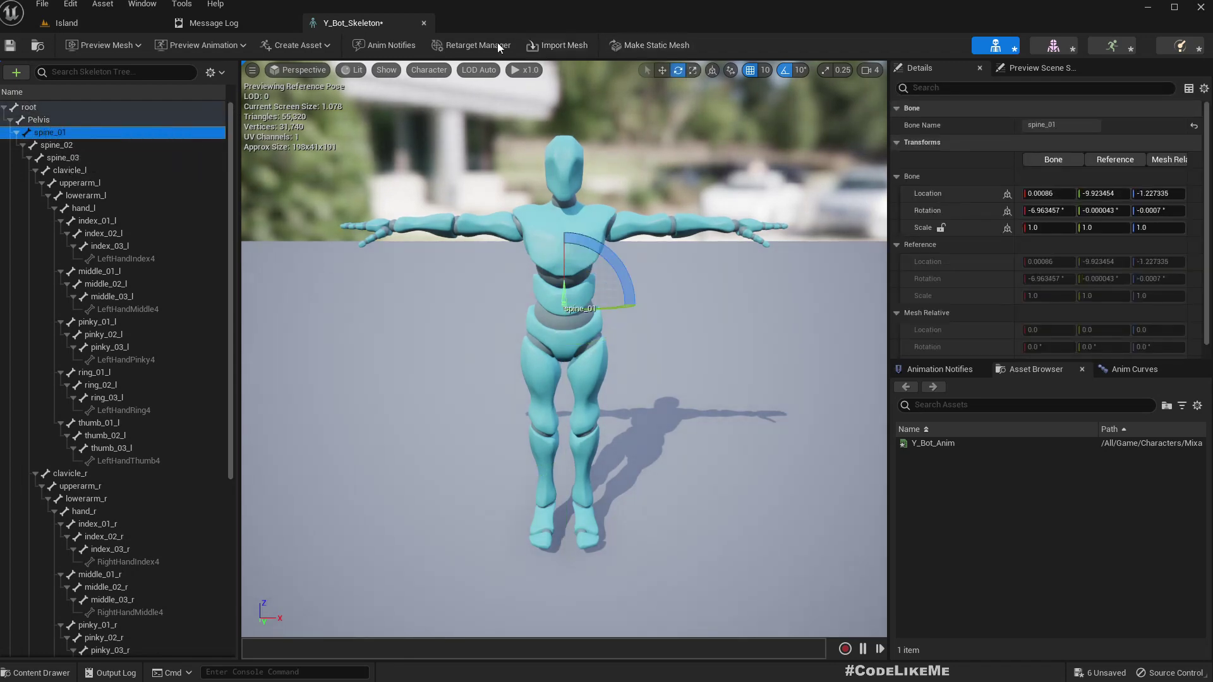
left_click(424, 22)
left_click(294, 23)
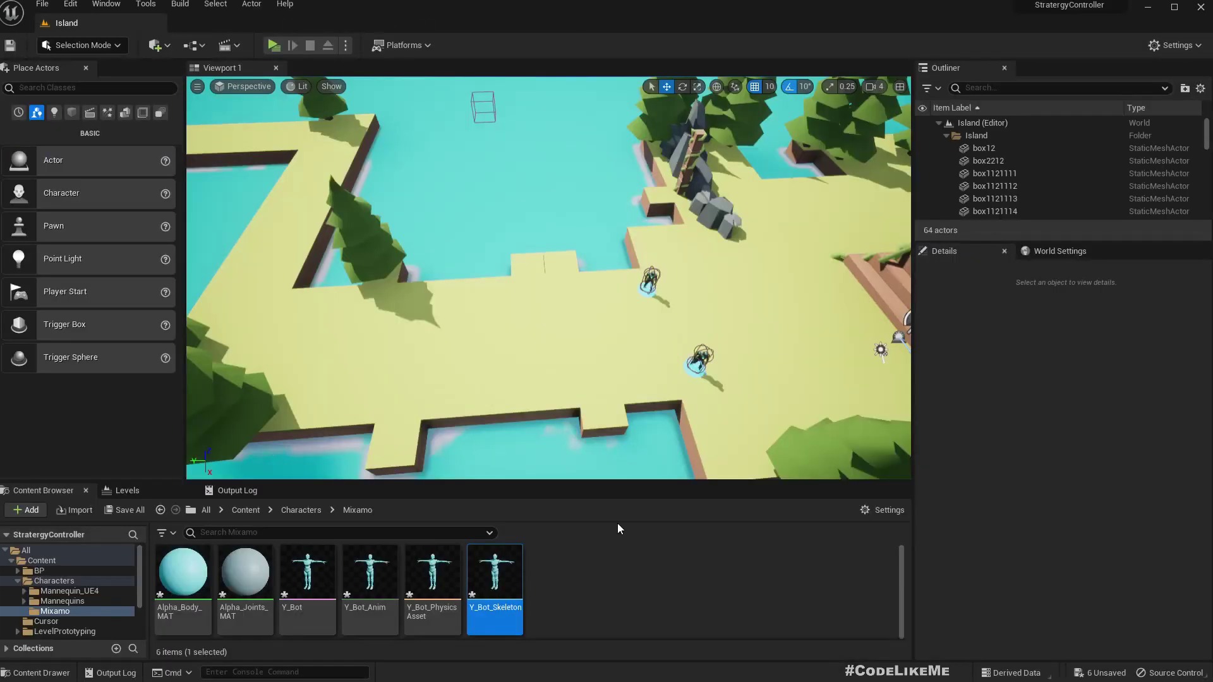
left_click(617, 598)
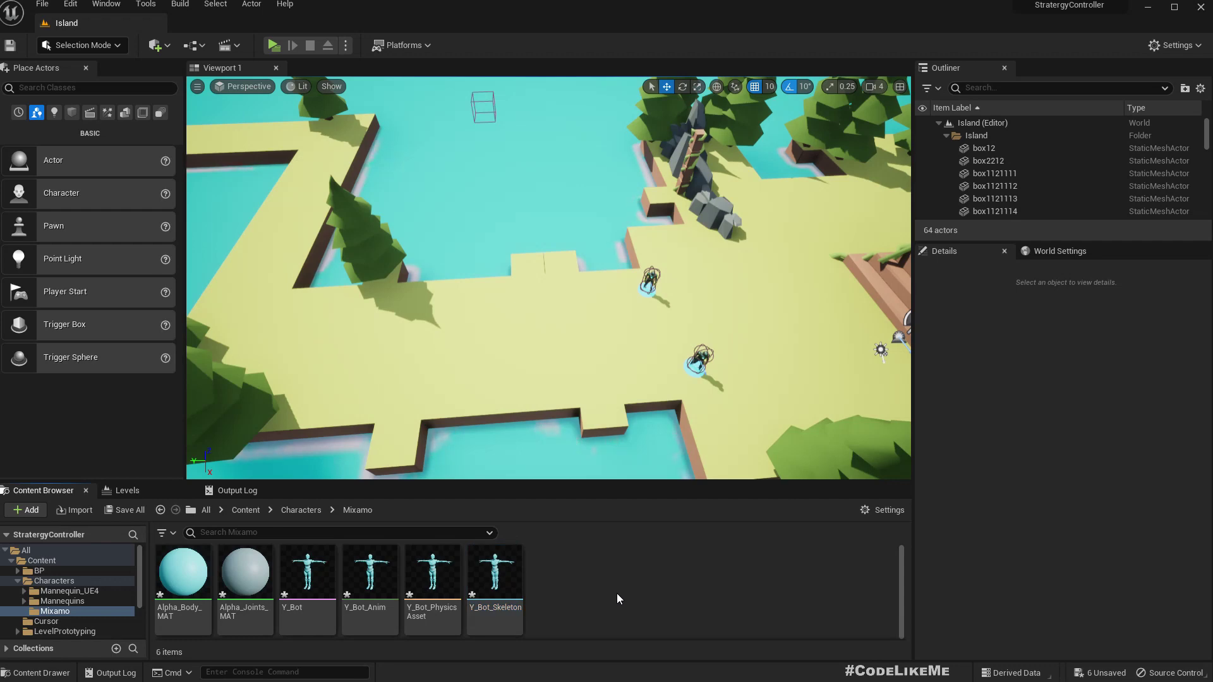
Import the converted Cross Punch.fbx and Head Hit.fbx into the Mixamo folder as animations on Y_Bot_Skeleton, with Import Mesh disabled
key("alt+Tab")
left_click(190, 209)
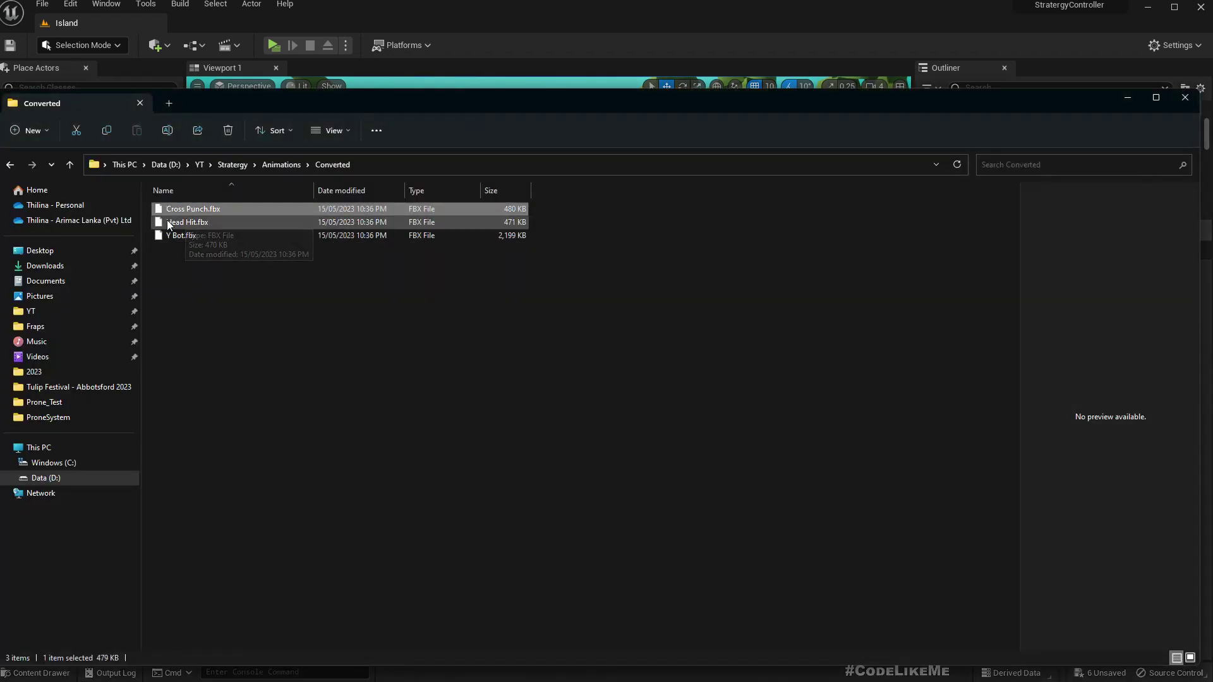
left_click(167, 222, "ctrl")
left_click_drag(173, 213, 622, 583)
key("alt+Tab")
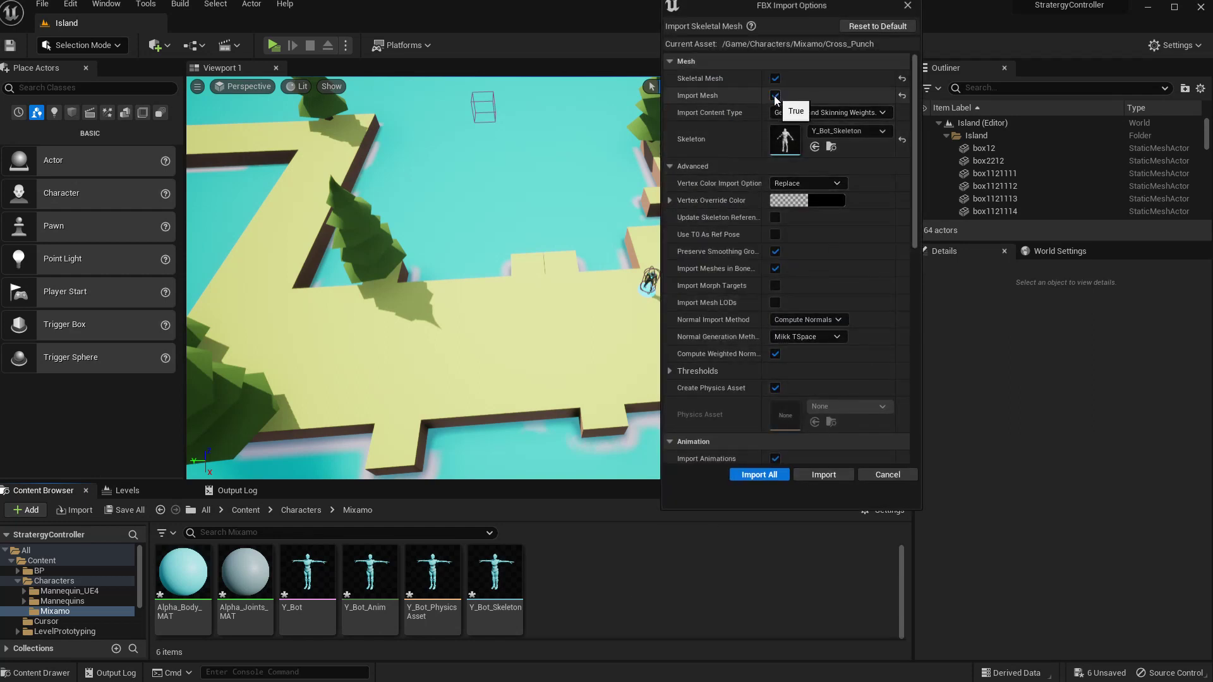
left_click(775, 96)
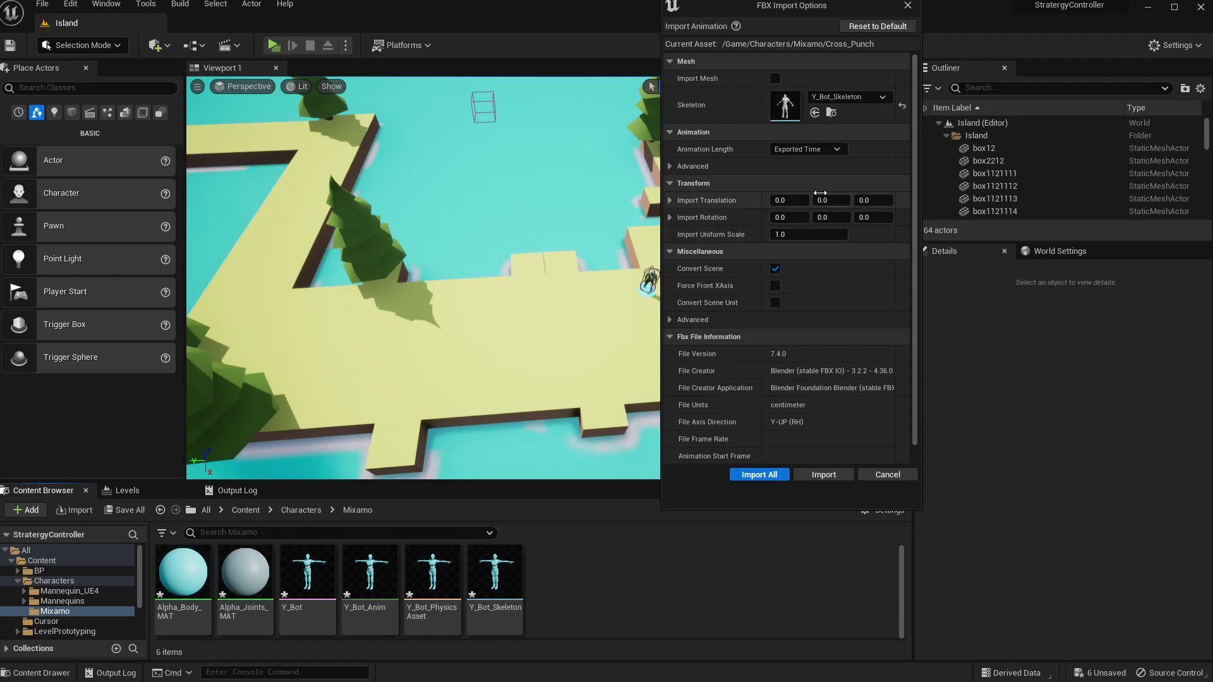
left_click(759, 475)
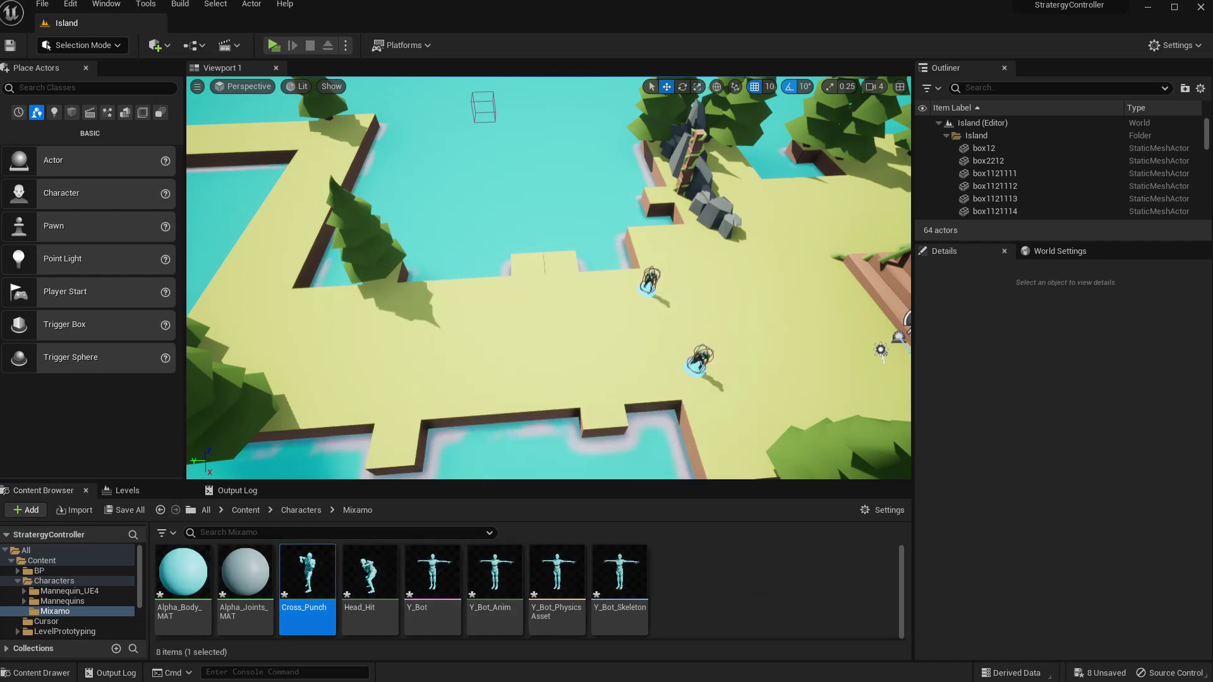
Open the Cross_Punch animation, examine its playback and bone hierarchy, and close it
key("Return")
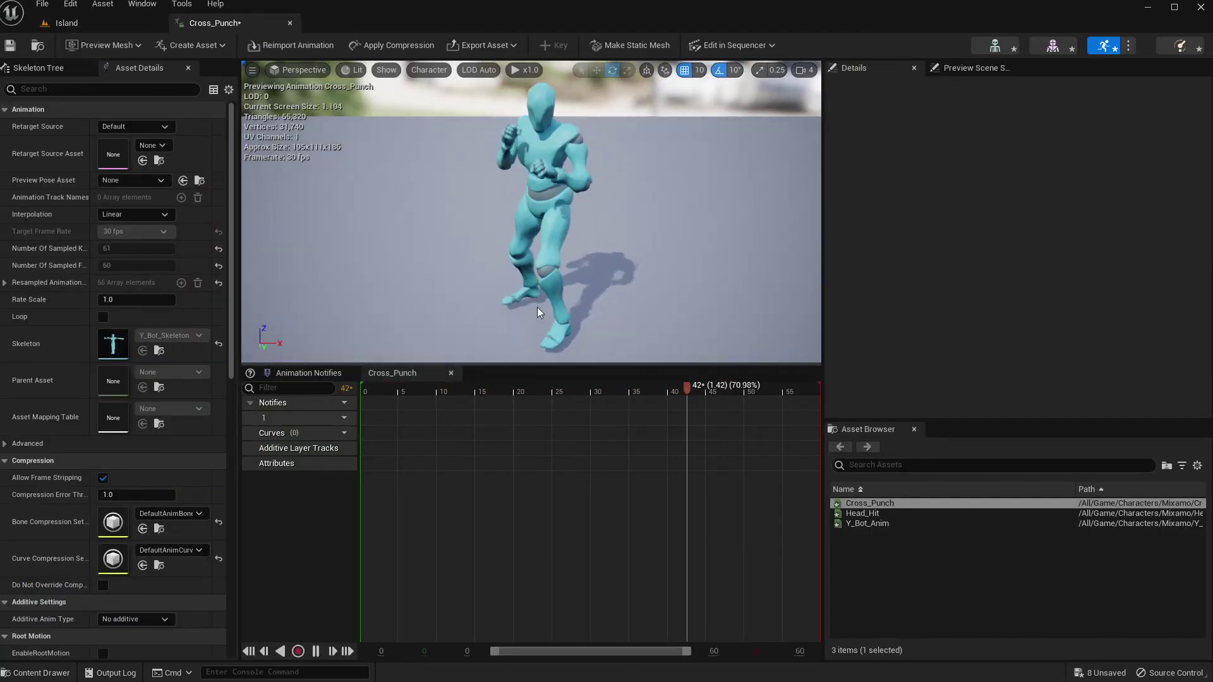
left_click(38, 68)
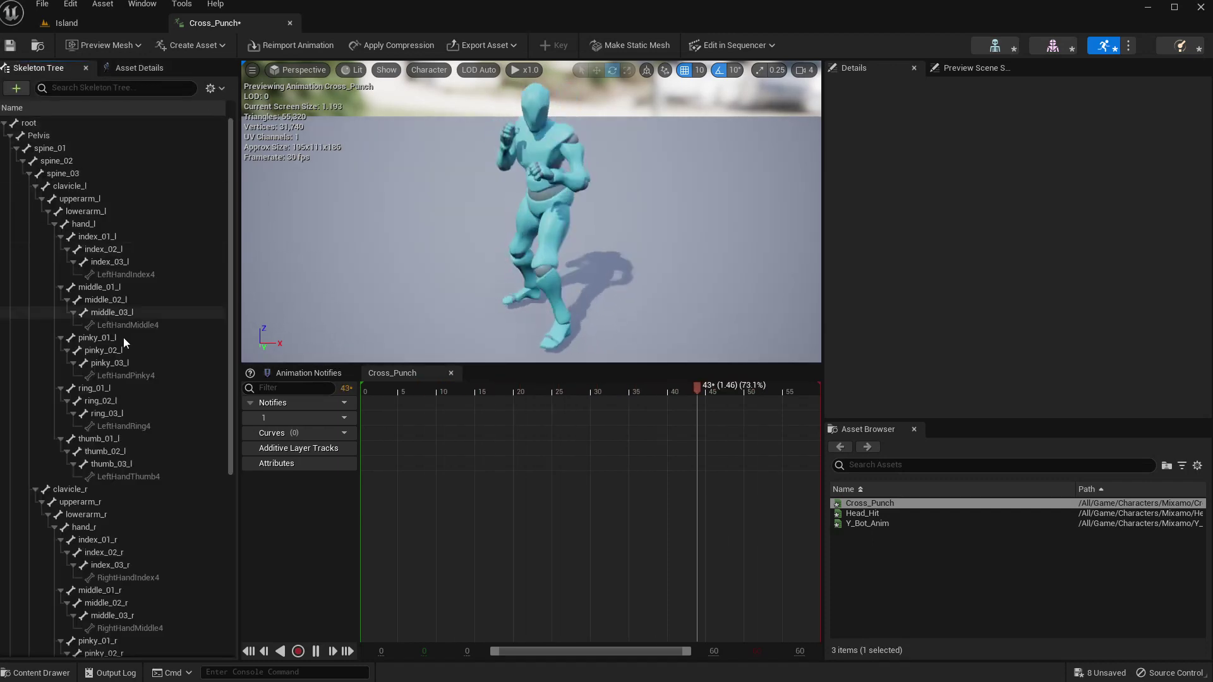
left_click(290, 23)
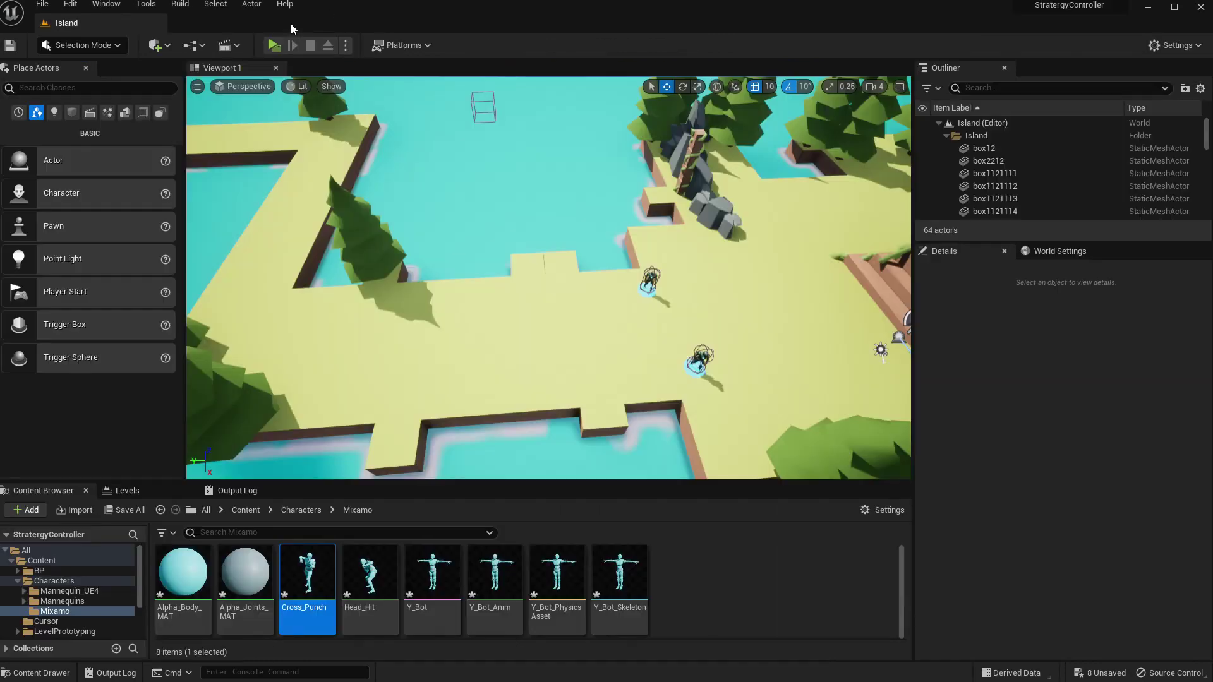
left_click(752, 562)
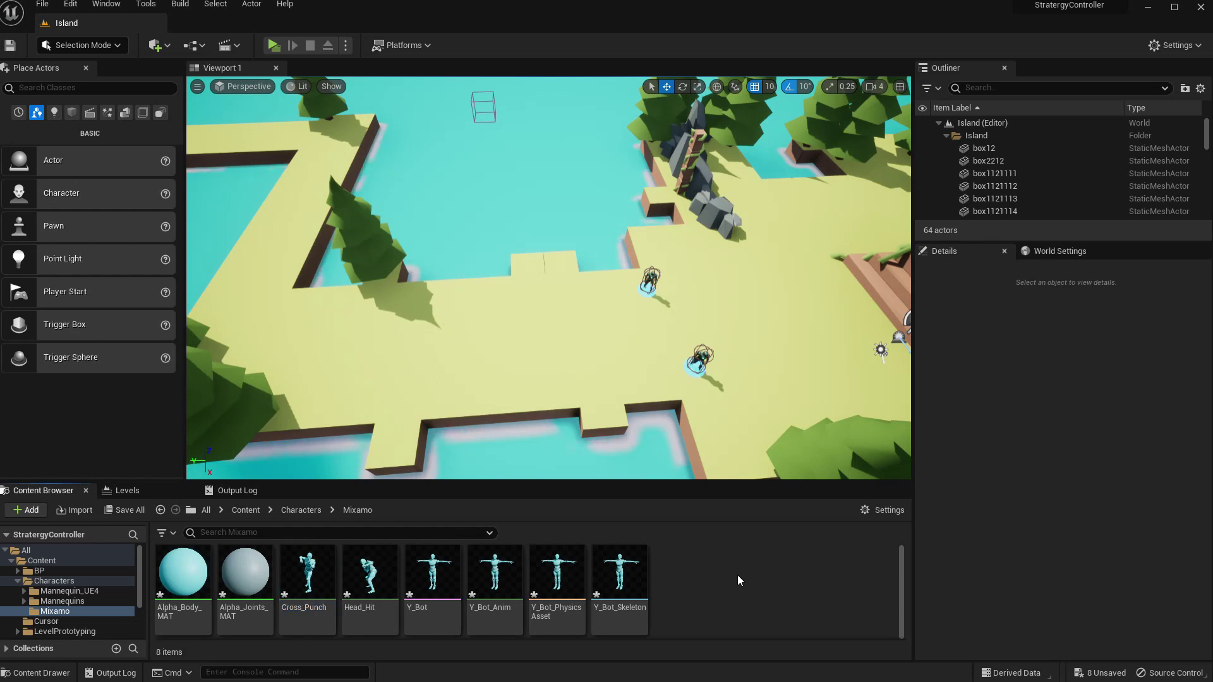
Search the Characters folder for "ikr" and open the IK_UE4_Mannequin rig
right_click(737, 575)
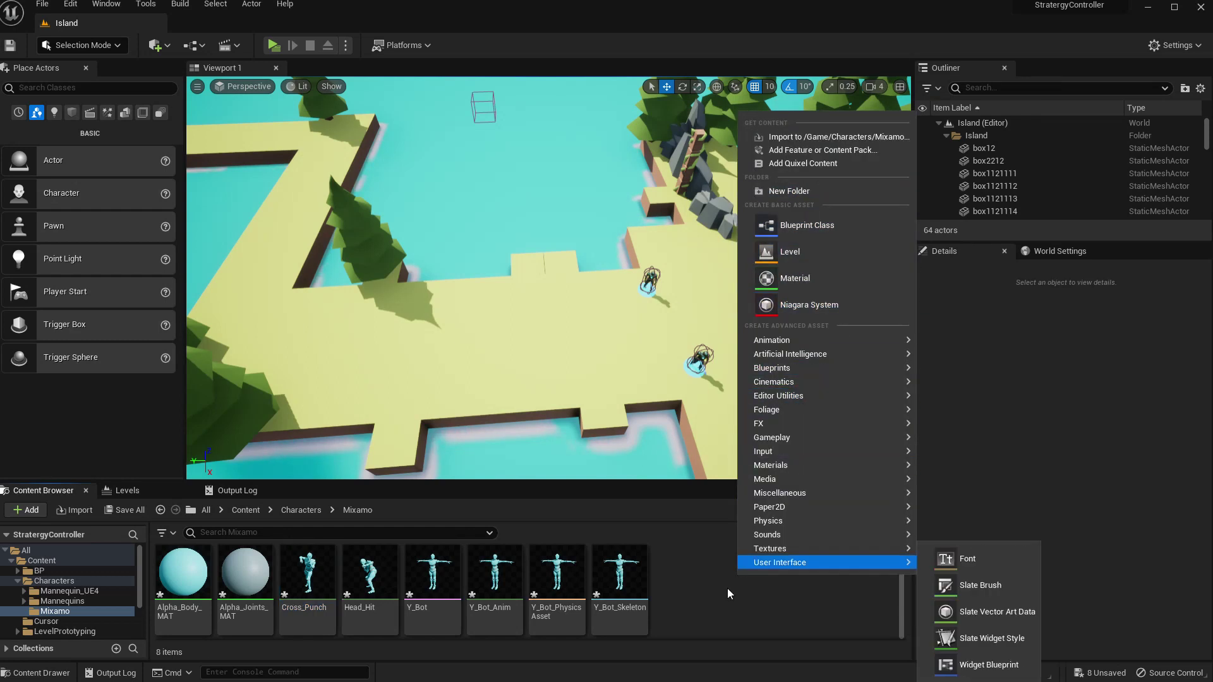
left_click(693, 582)
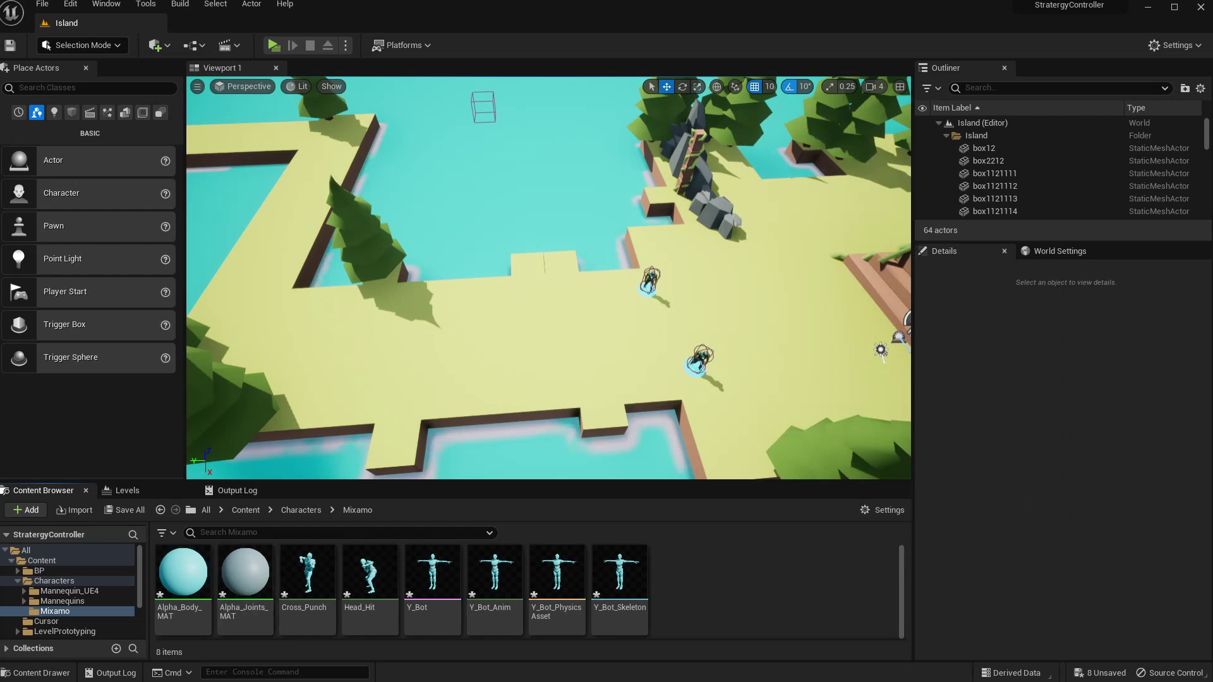
left_click(54, 580)
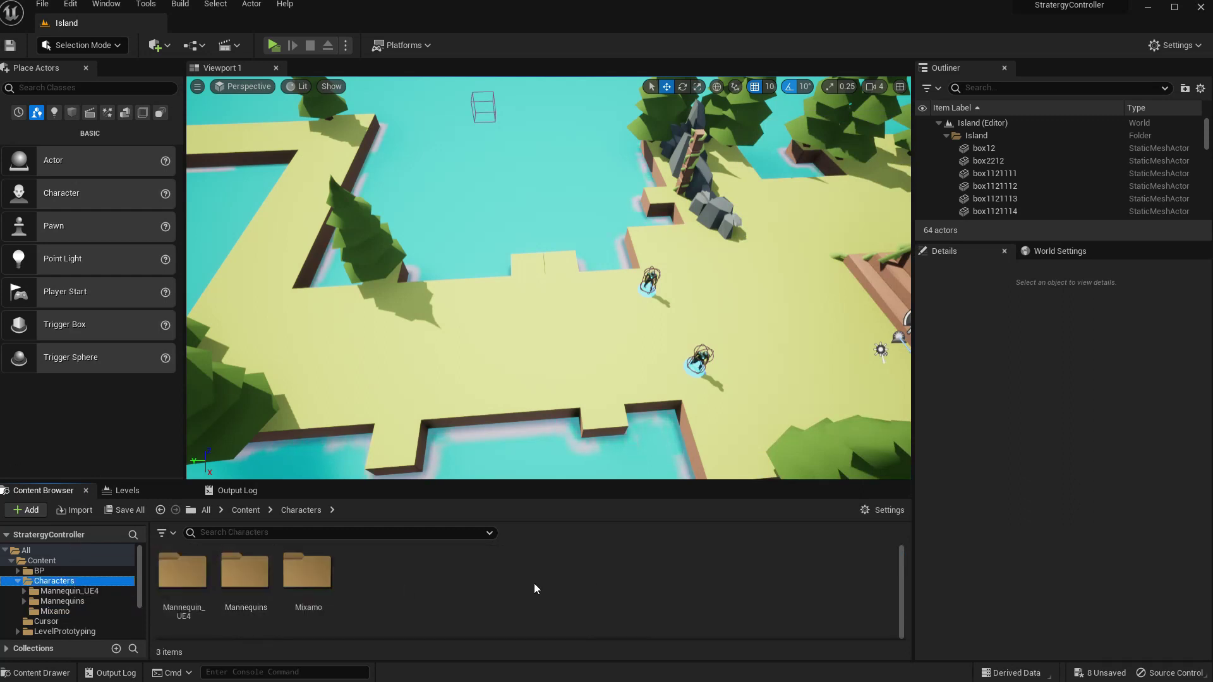
left_click(291, 533)
type("ikr")
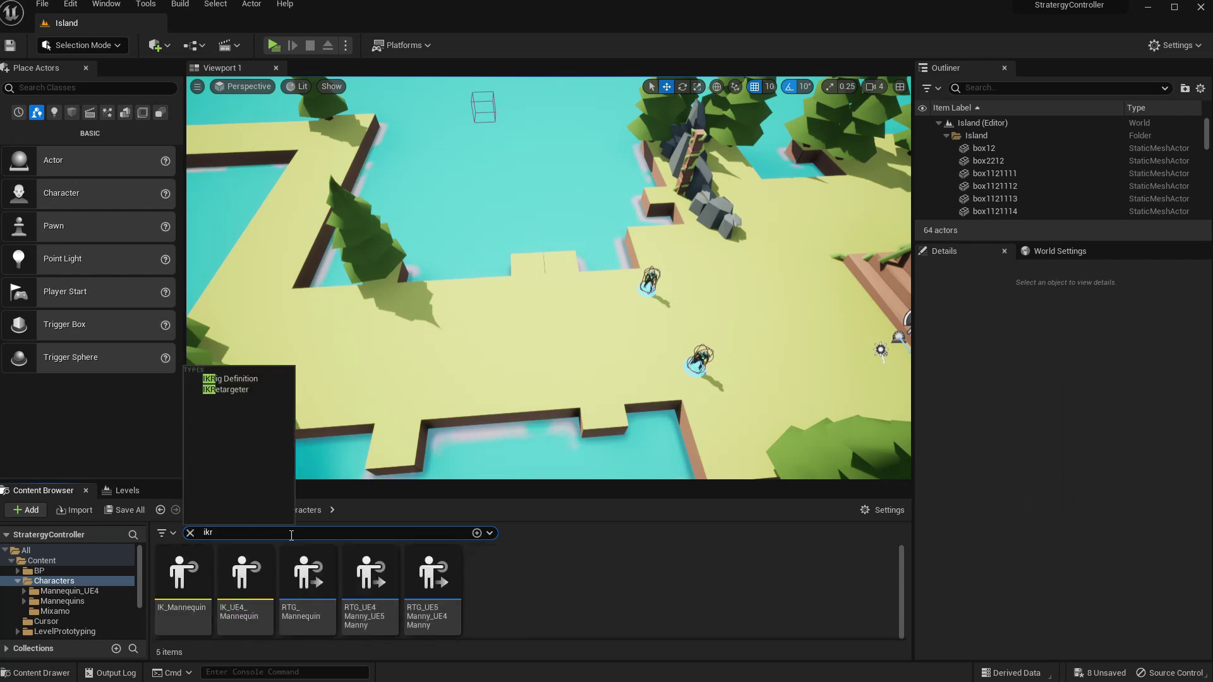
left_click(166, 559)
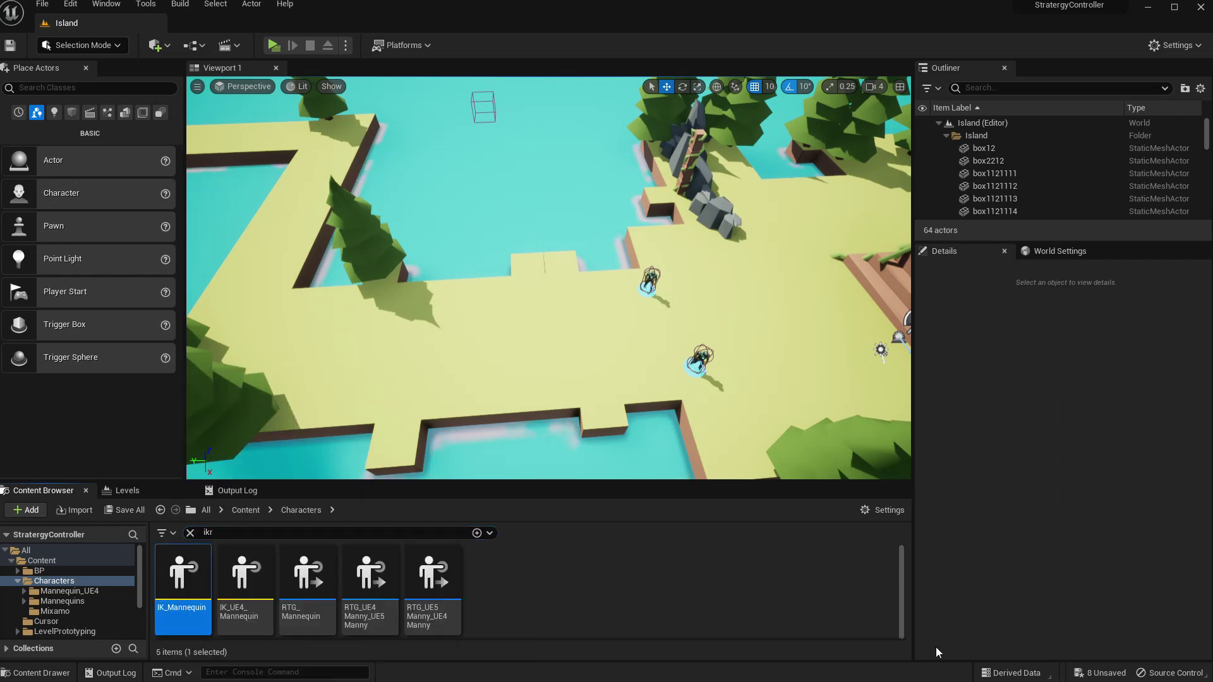
left_click(244, 572)
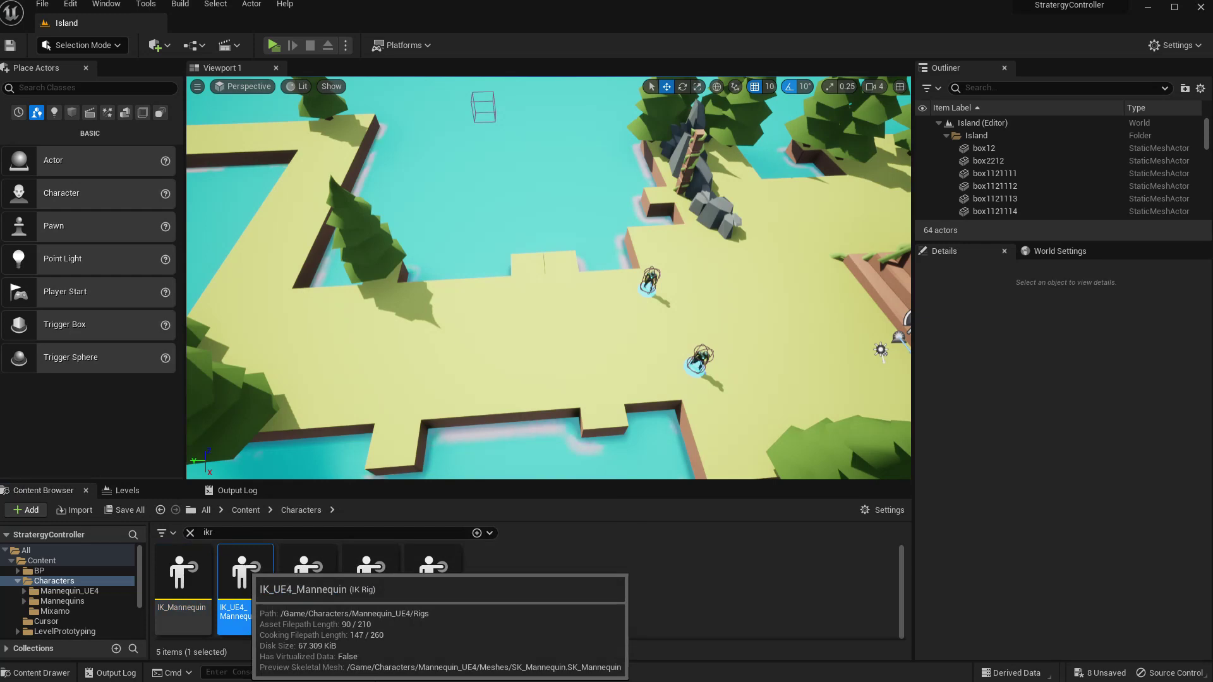
Examine the preview mannequin and the retarget chain list of IK_UE4_Mannequin, and close the rig
left_click_drag(1, 445, 468, 23)
scroll(642, 329, "up", 4)
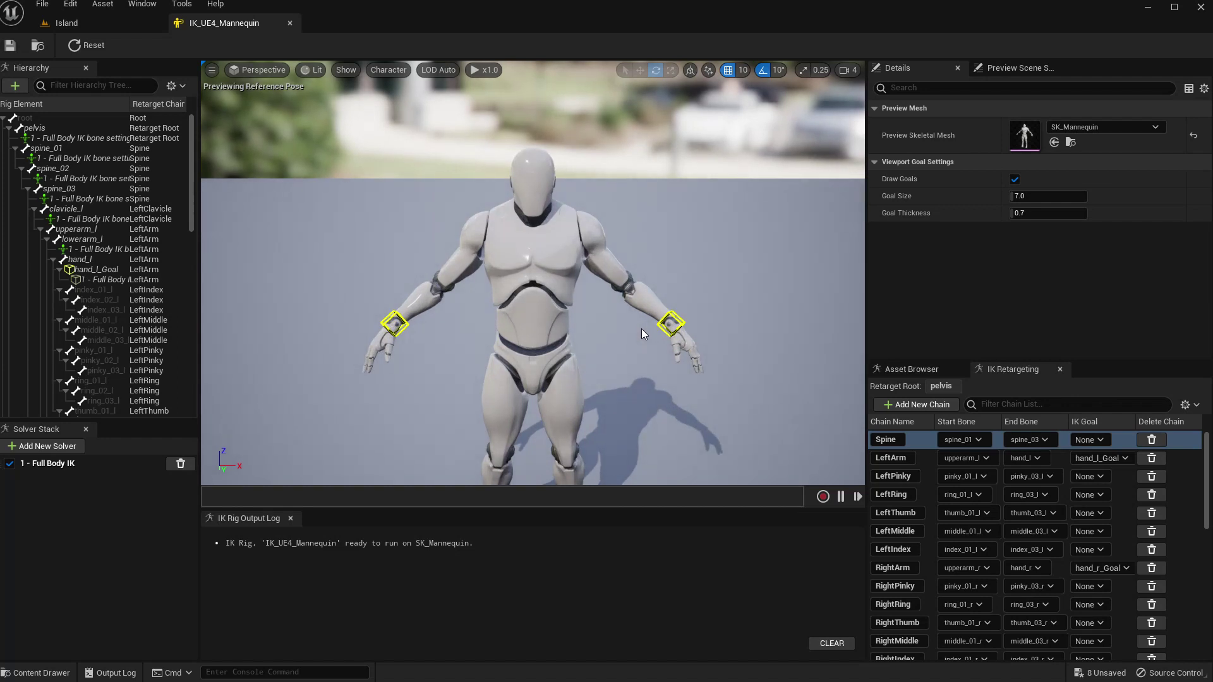
scroll(642, 324, "down", 2)
scroll(937, 505, "down", 1)
scroll(916, 474, "up", 2)
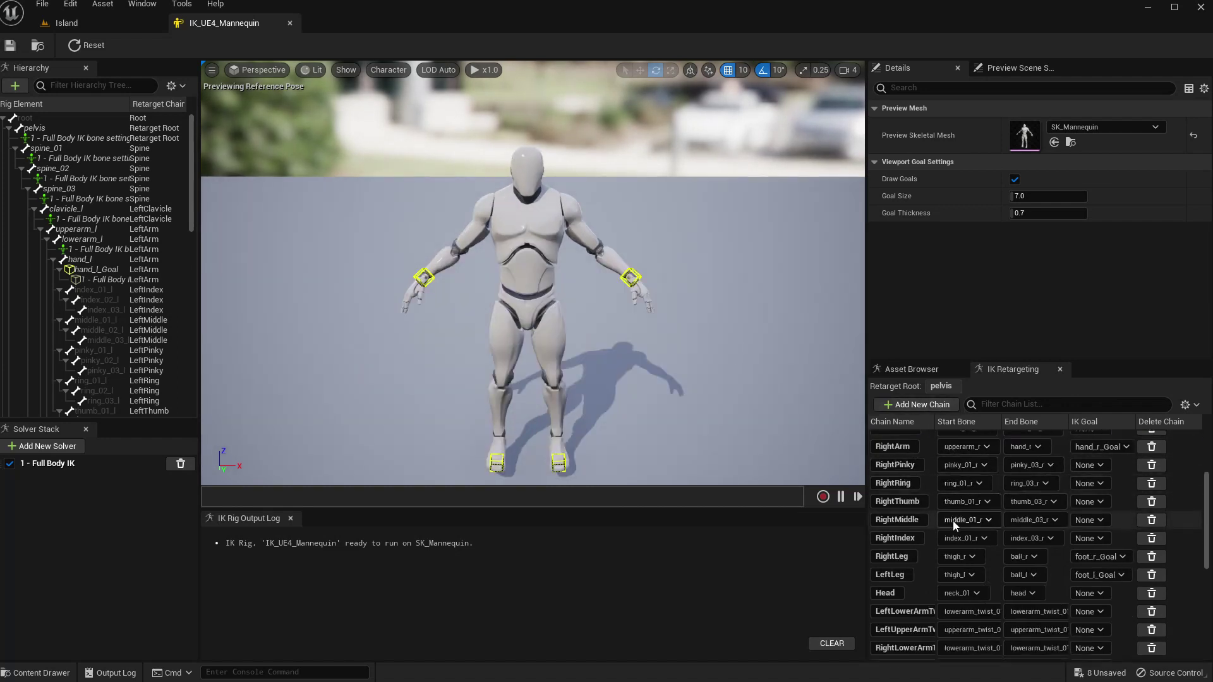
scroll(952, 520, "down", 3)
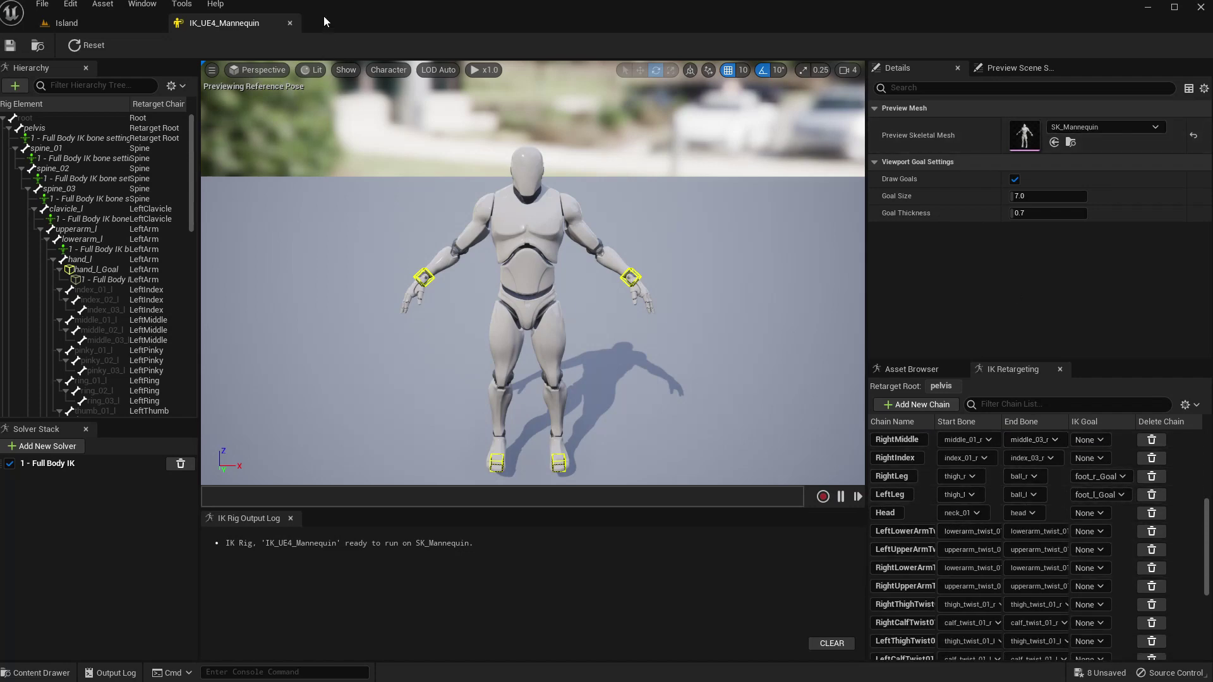
left_click(290, 24)
Copy the IK_UE4_Mannequin rig into the Mixamo folder and go to that folder
mouse_move(255, 571)
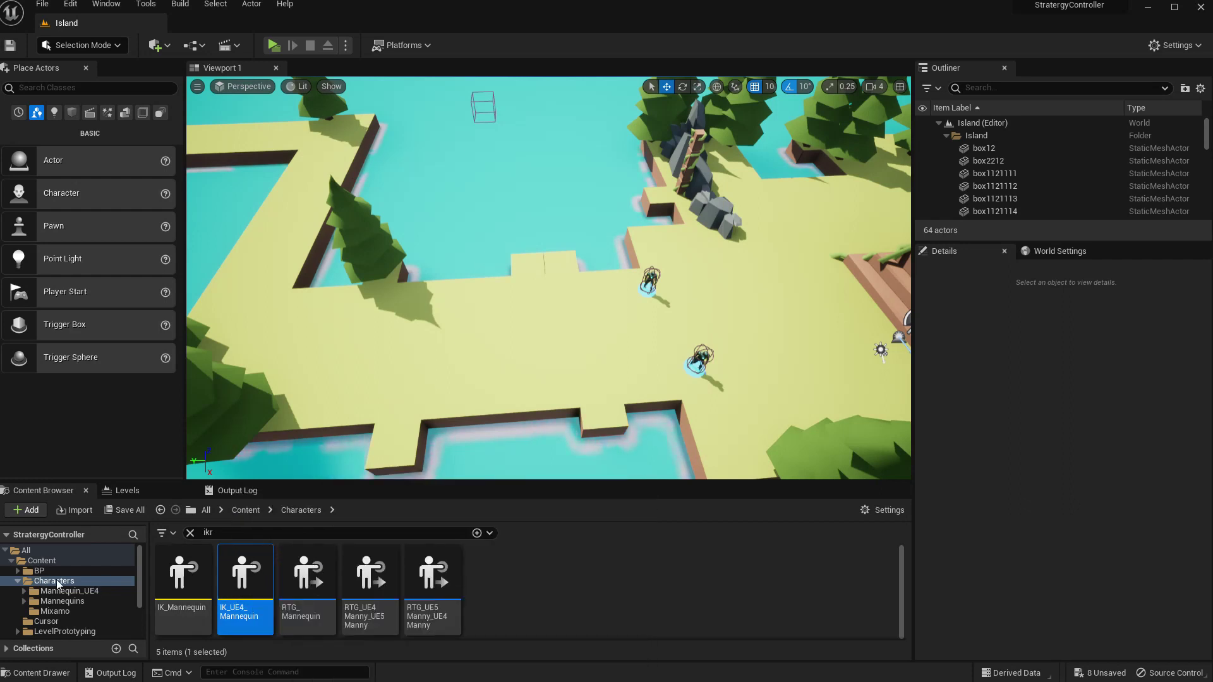
scroll(94, 571, "down", 2)
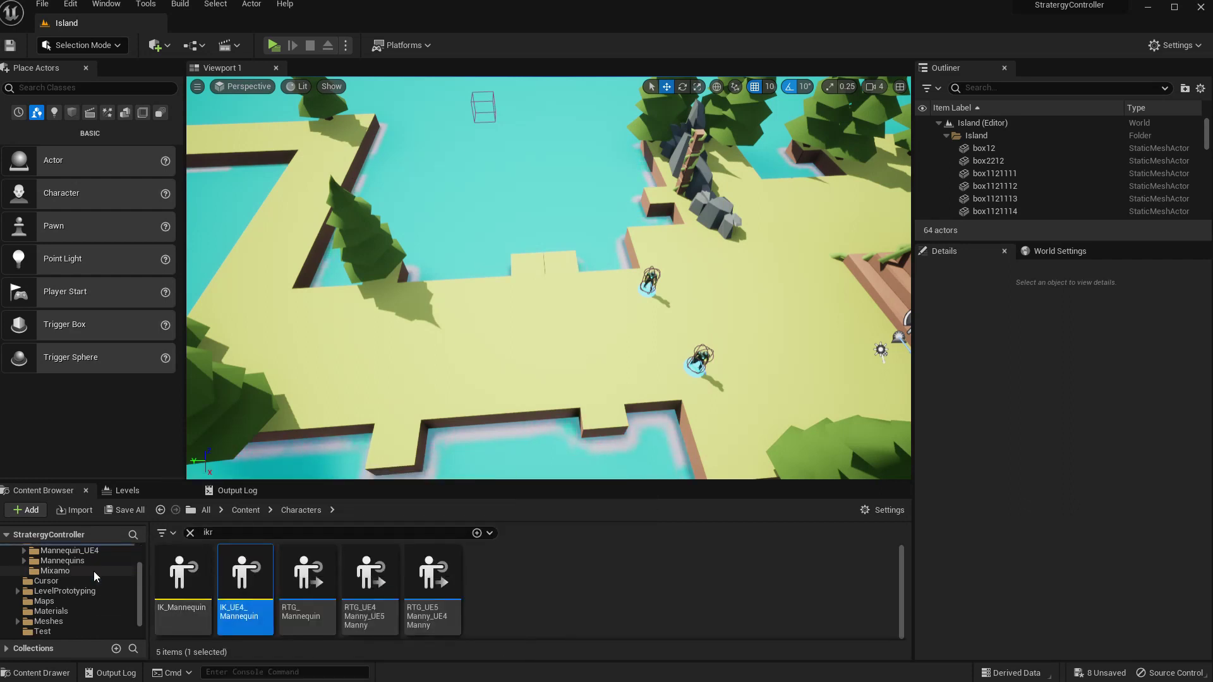
scroll(99, 589, "up", 2)
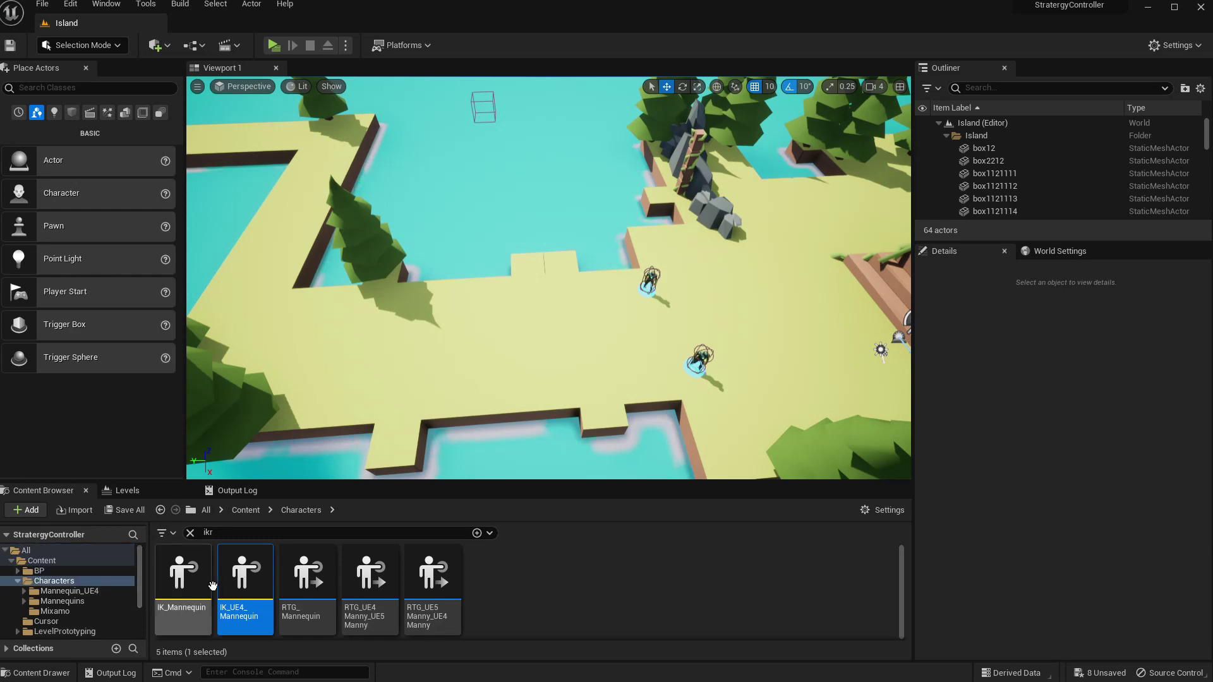
left_click_drag(250, 574, 55, 611)
left_click(80, 651)
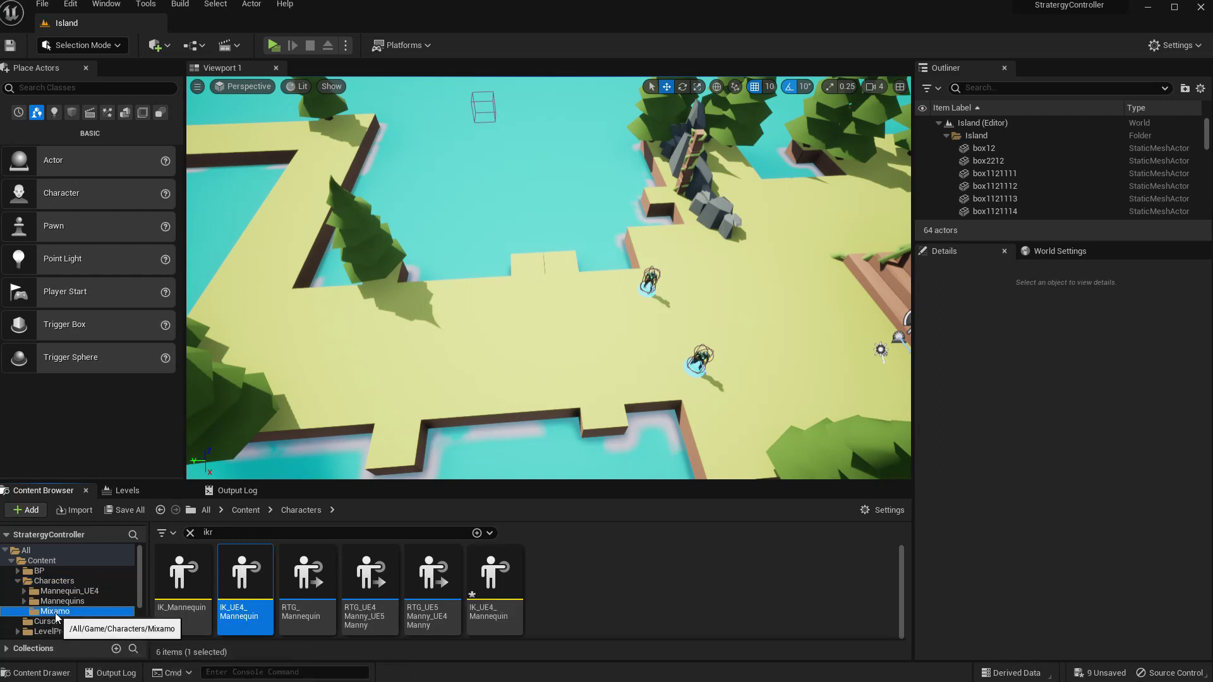
left_click(55, 612)
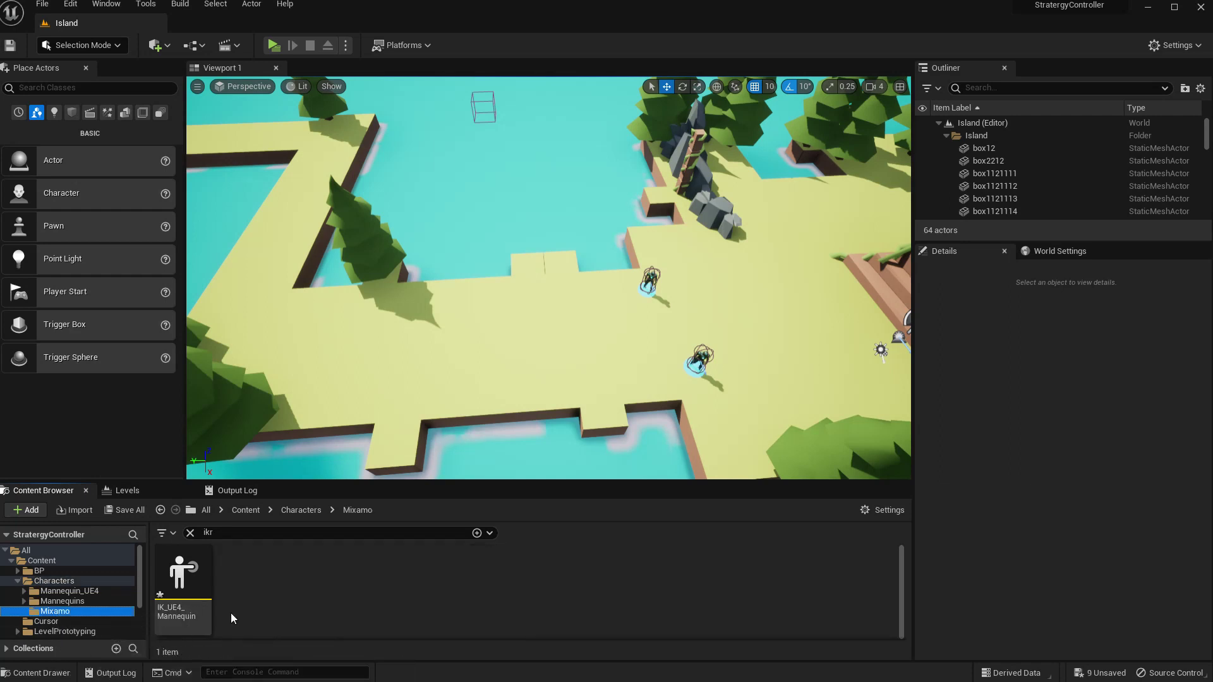
Clear the asset search and rename the copied IK rig in the Mixamo folder as IK_YBot
left_click(190, 532)
left_click(429, 565)
key("F2")
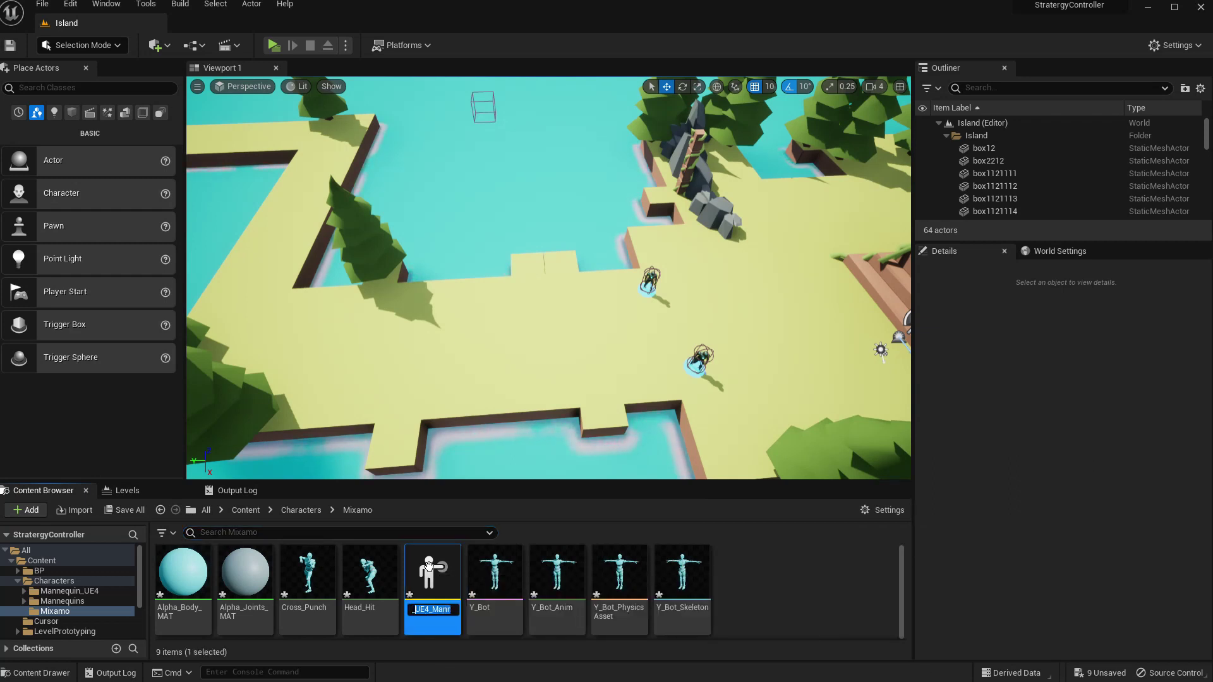
type("IK_YBot")
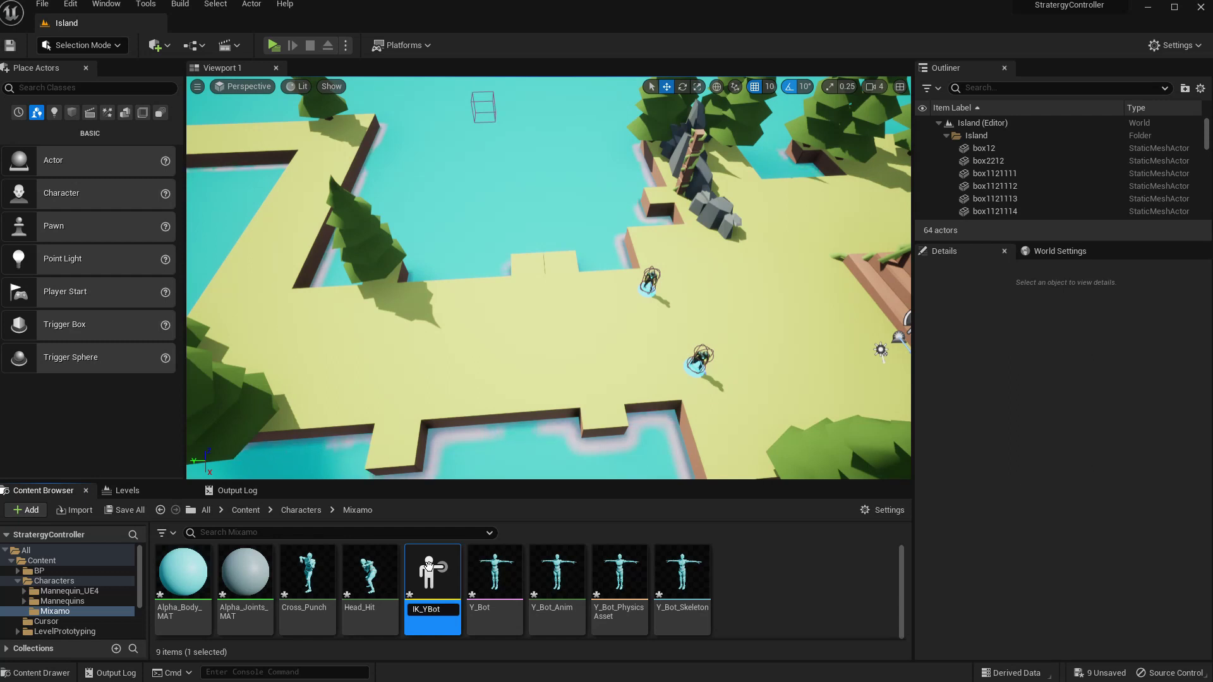
key("Return")
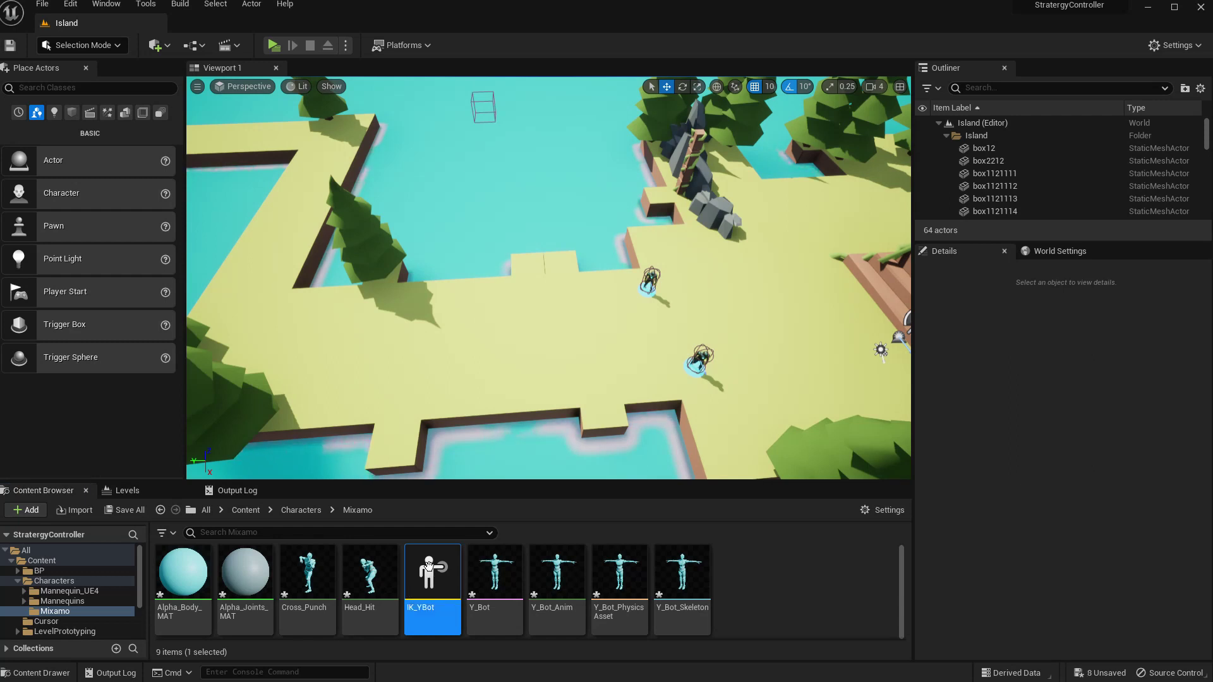
Open IK_YBot, assign Y_Bot as its preview skeletal mesh, and save the rig
left_click_drag(0, 296, 358, 18)
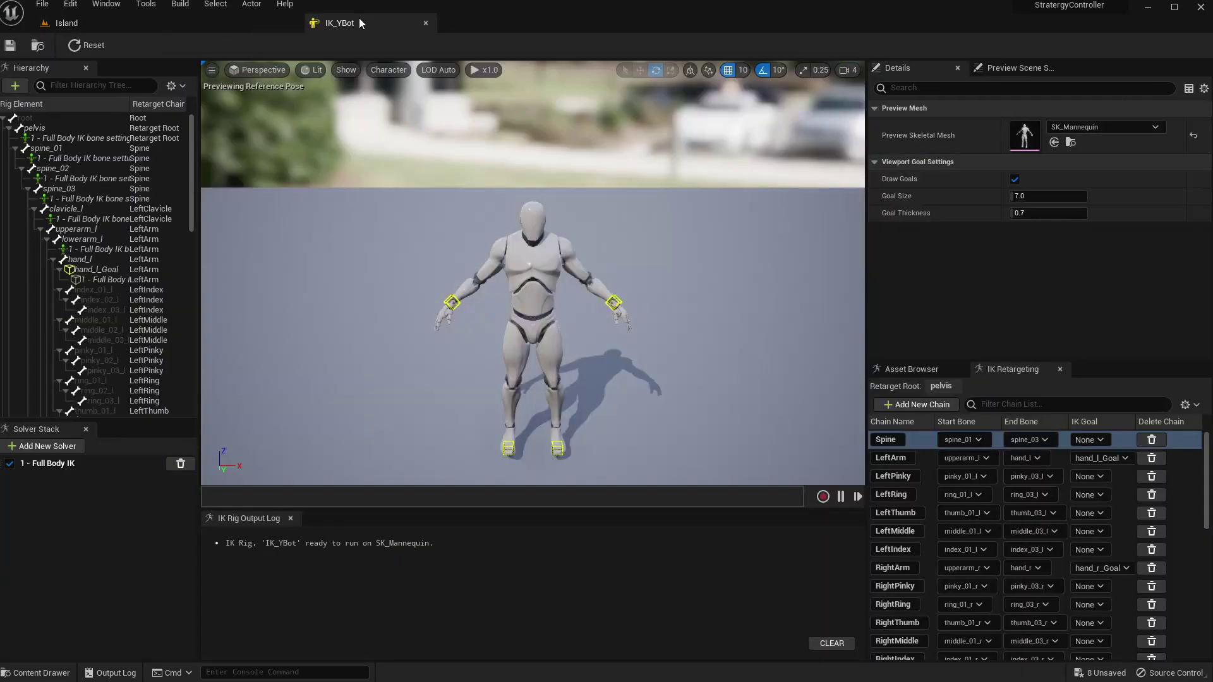
left_click(1087, 128)
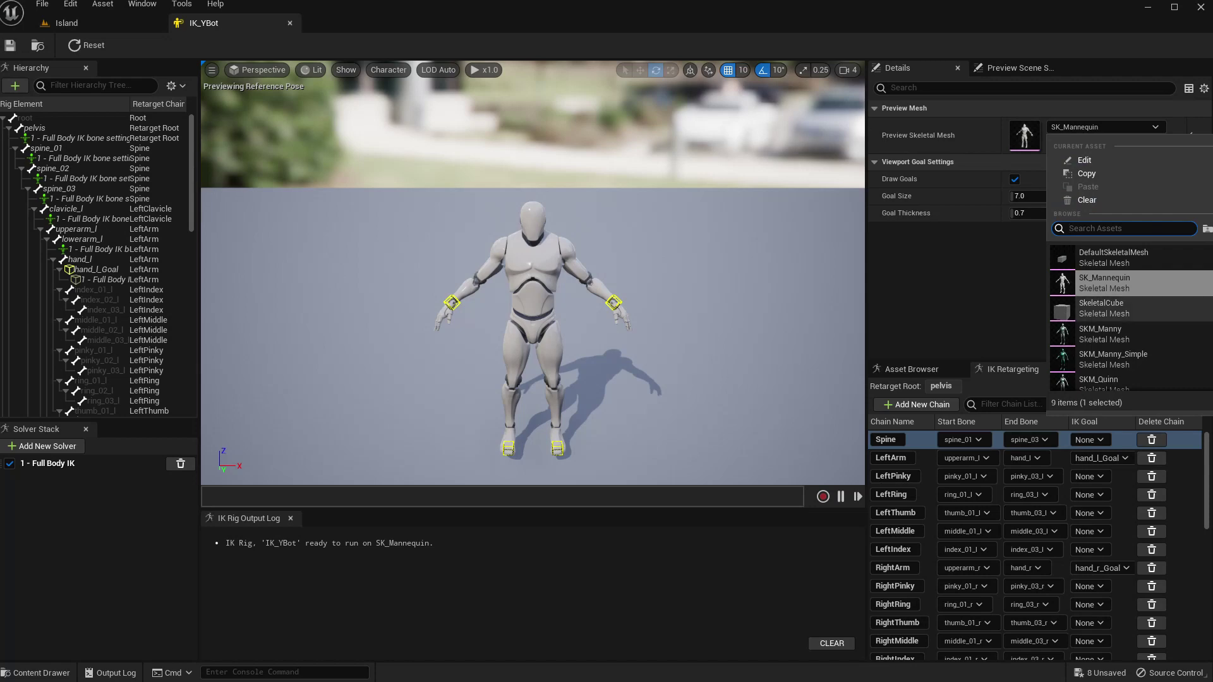
type("ybo")
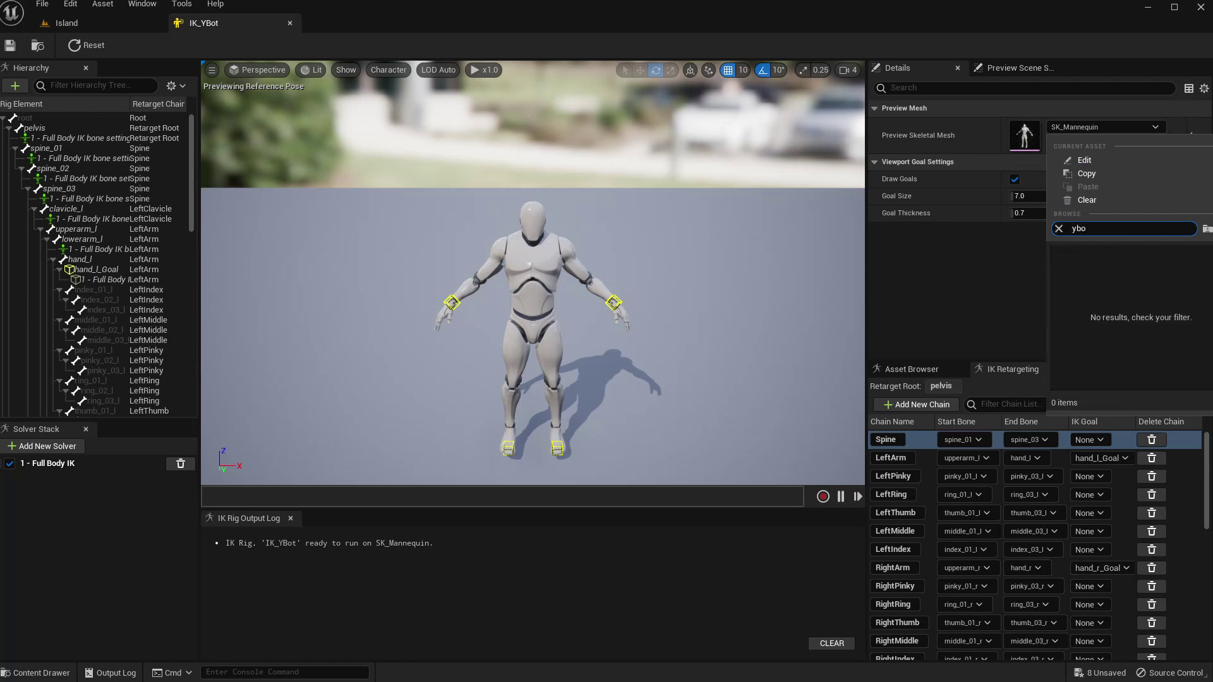
left_click(69, 23)
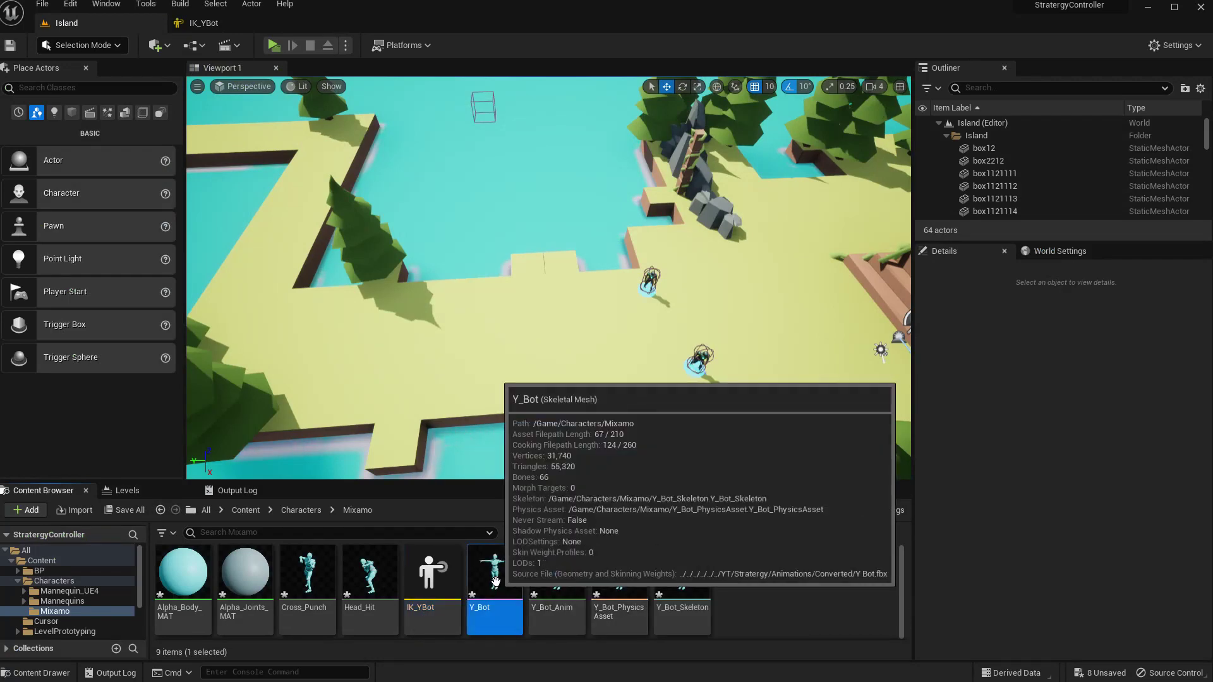
left_click(204, 23)
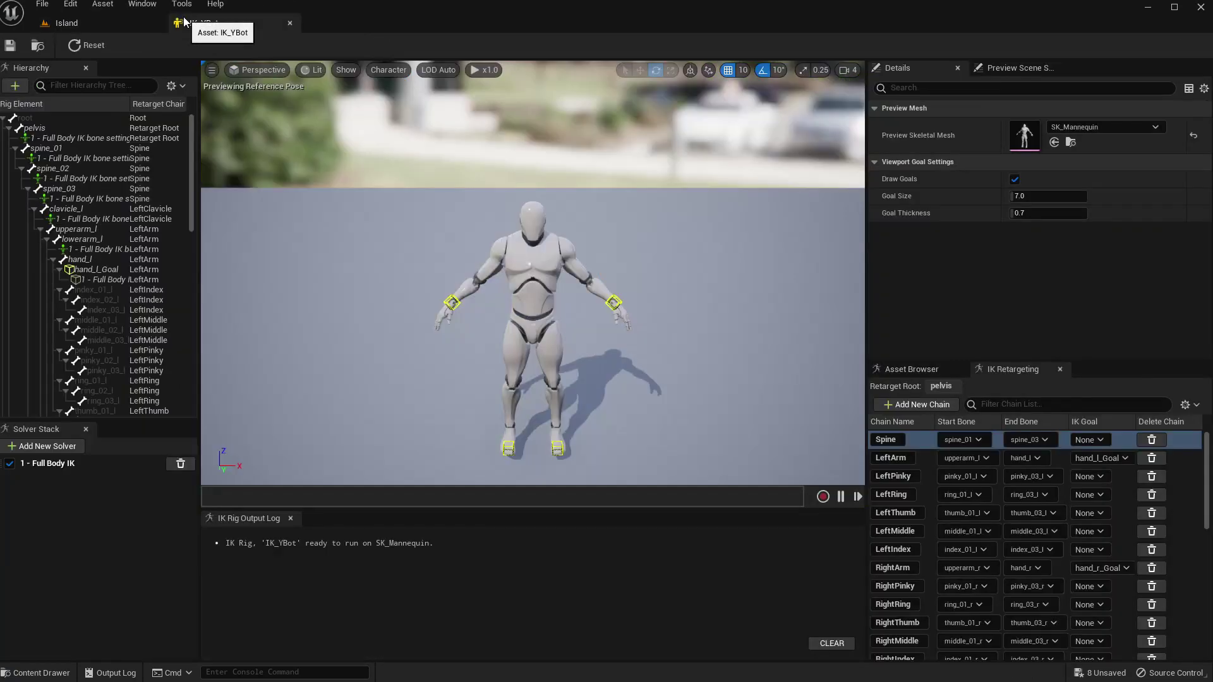
left_click(1055, 142)
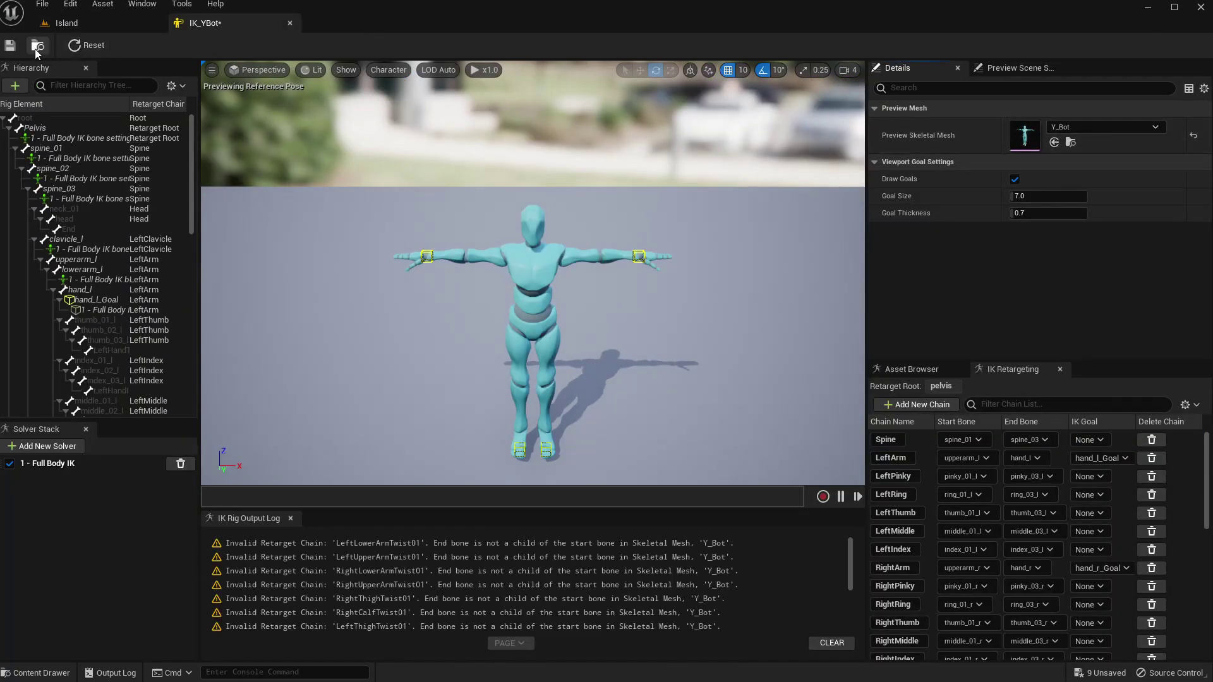
left_click(9, 45)
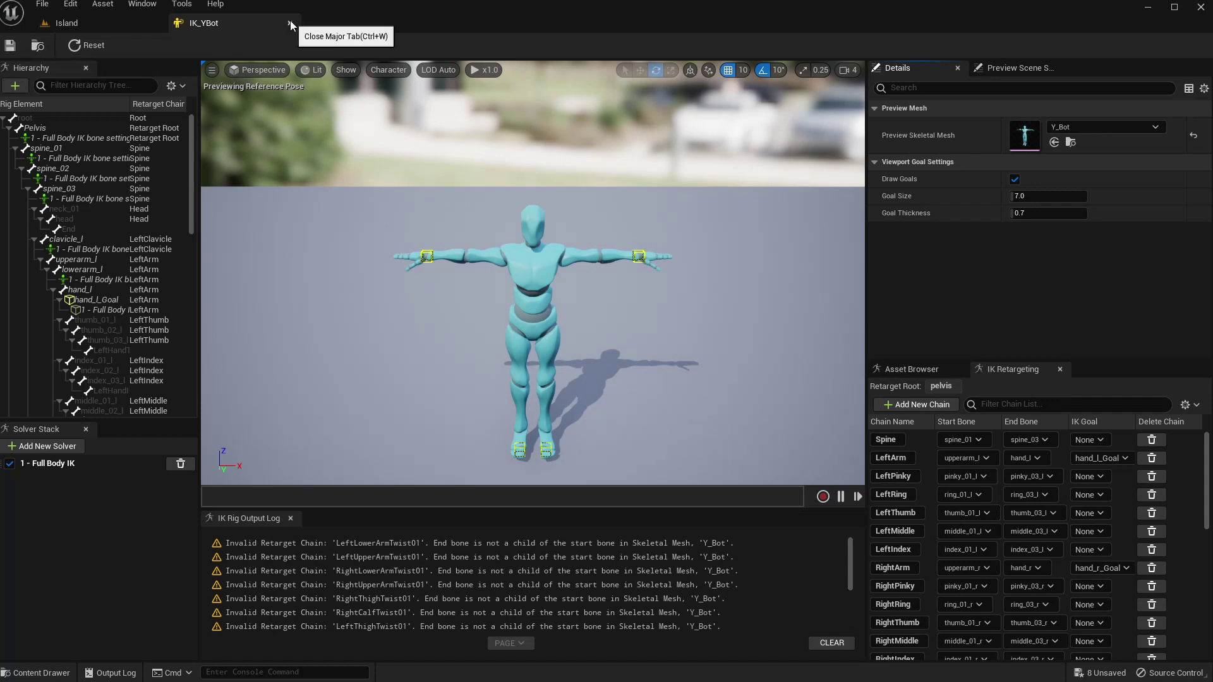
Review IK_YBot's retarget chains against the invalid-chain warnings in the output log, and close the rig
scroll(970, 528, "down", 3)
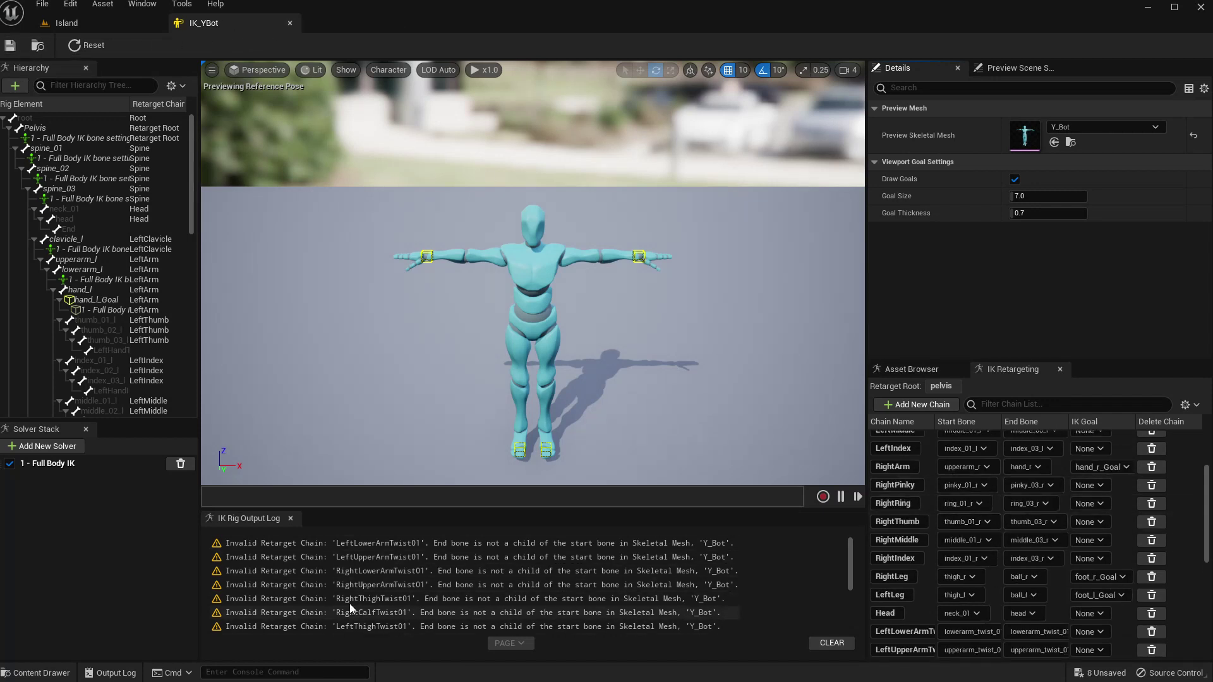
scroll(1093, 547, "down", 7)
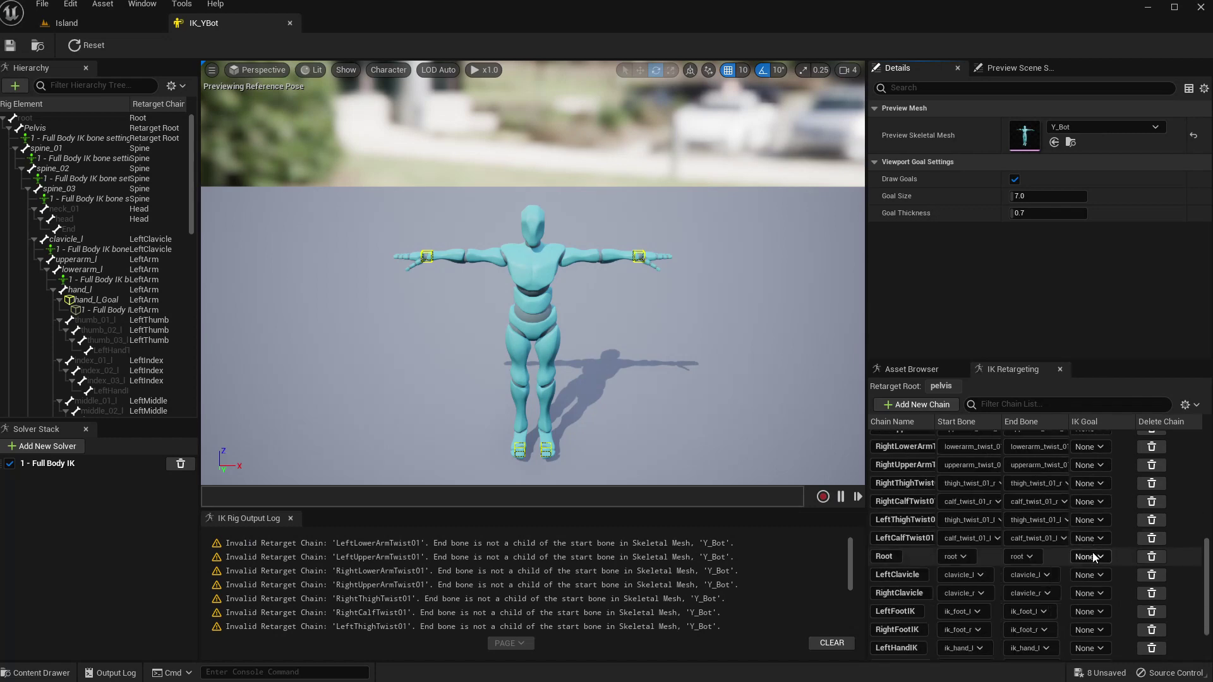
scroll(1093, 552, "up", 1)
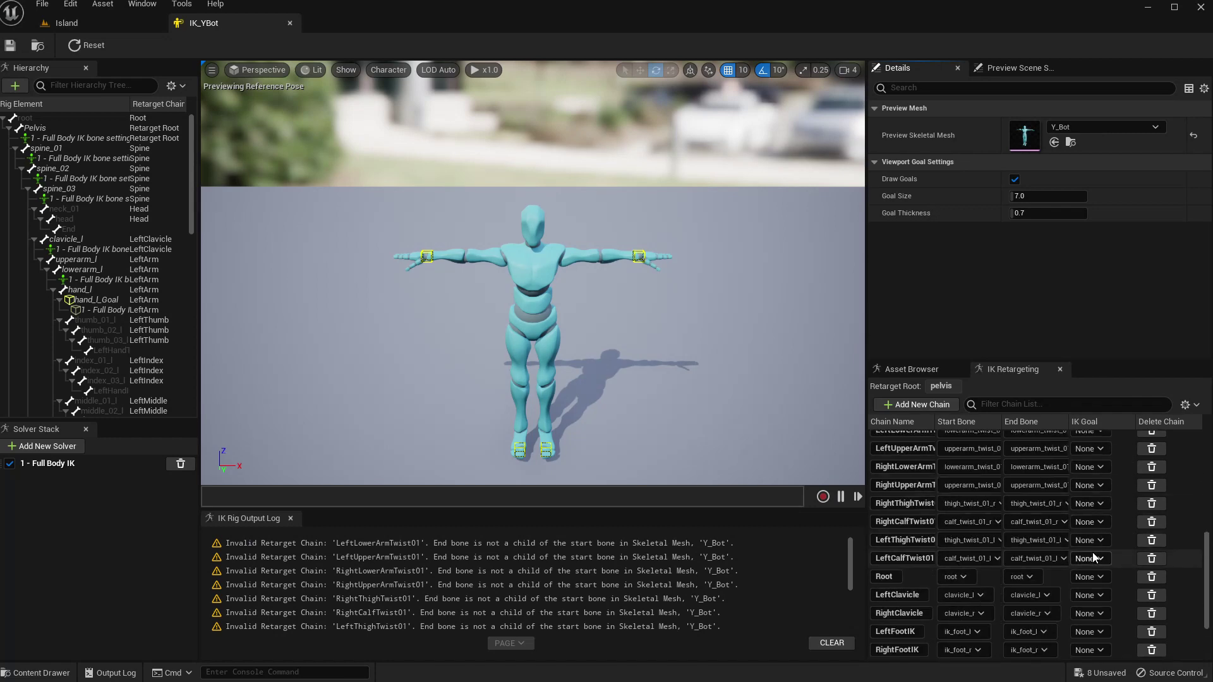
scroll(1093, 552, "up", 2)
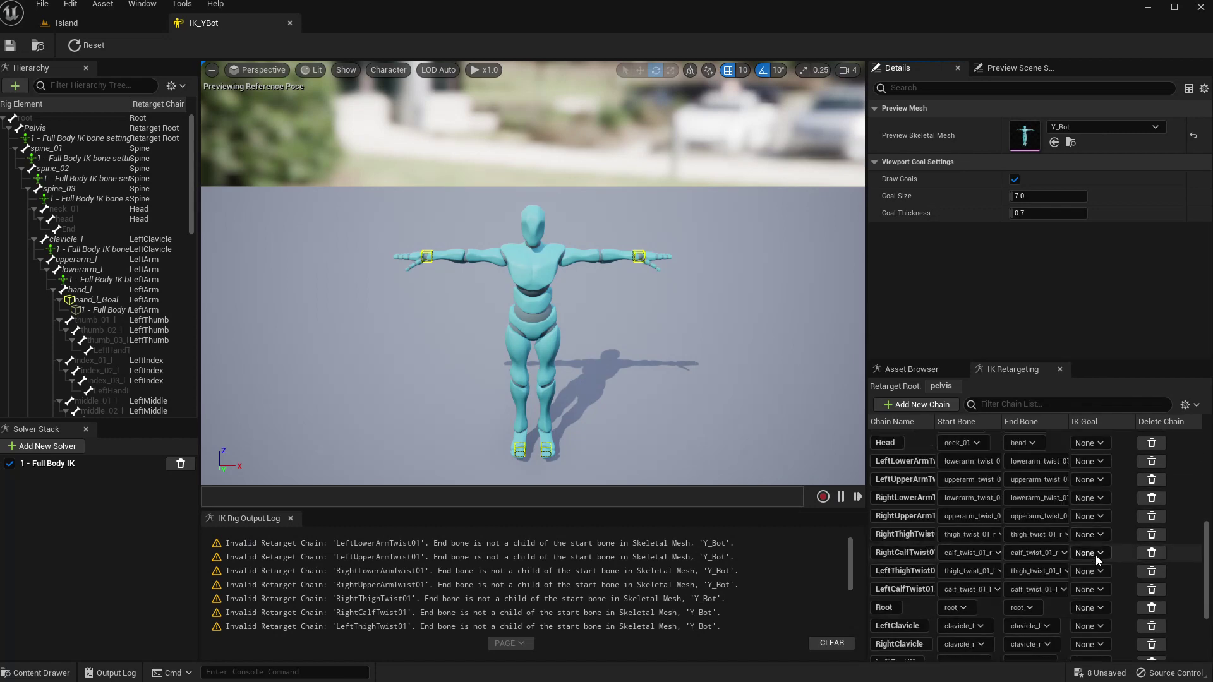
scroll(1096, 555, "up", 5)
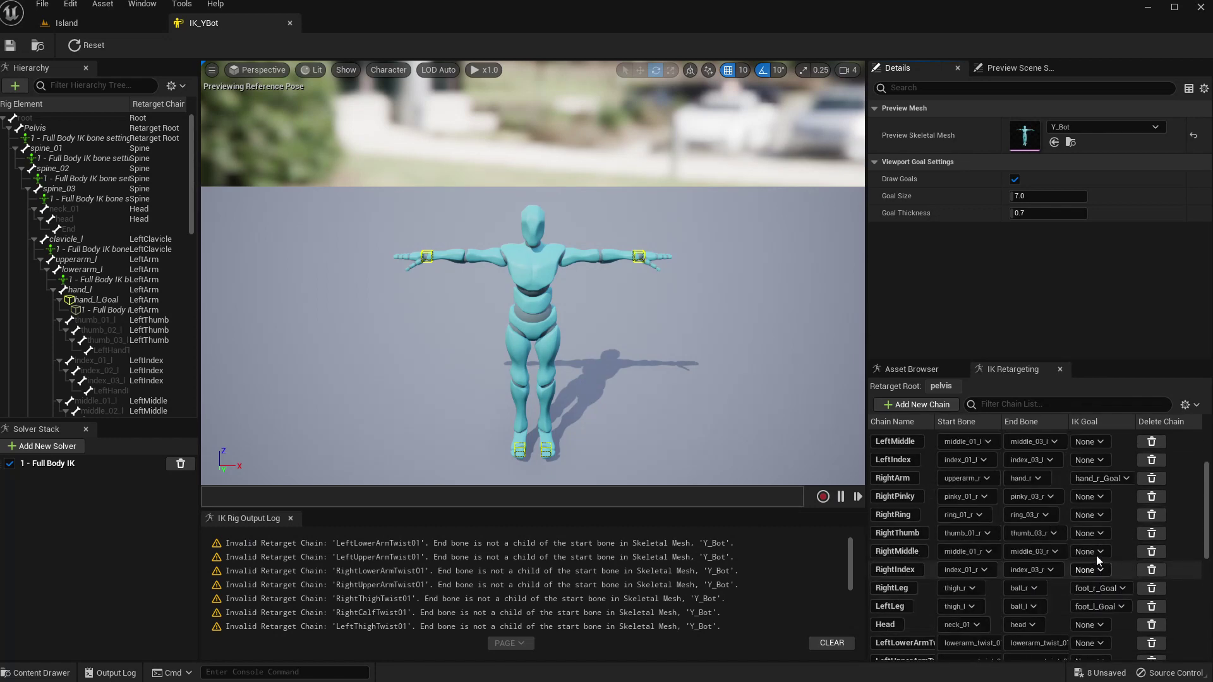
left_click(289, 24)
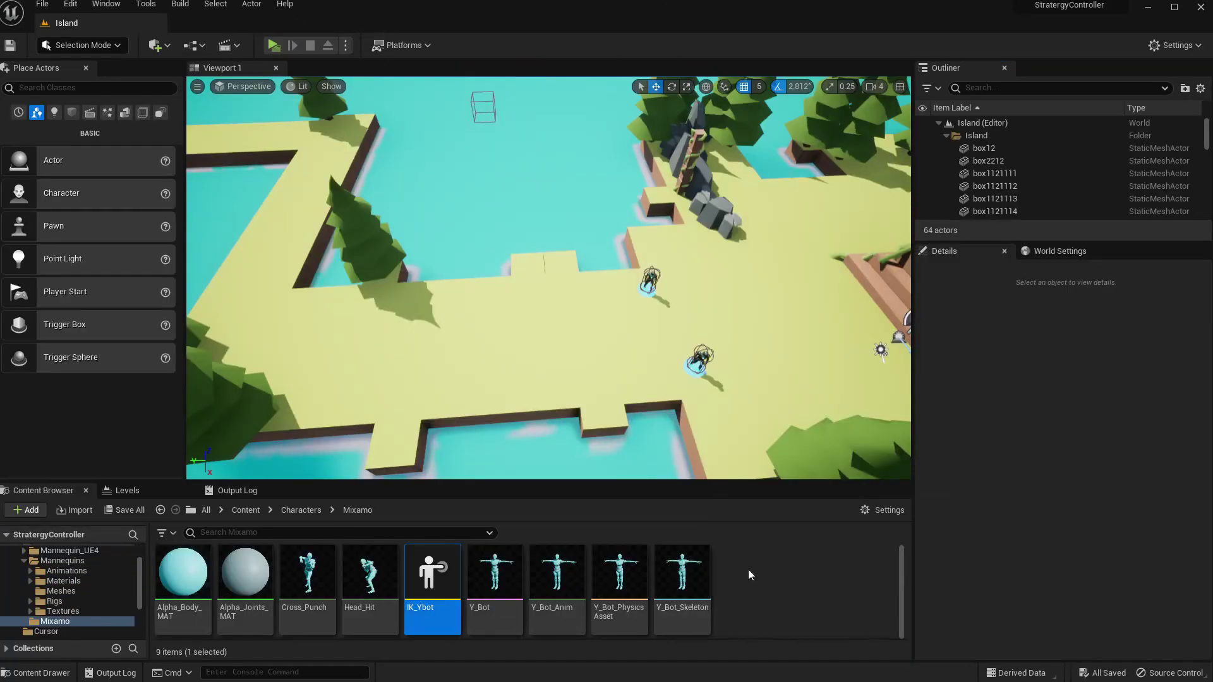
Create an IK Retargeter in the Mixamo folder with IK_Ybot as its source rig and name it IKRet_YbtToManny
right_click(749, 574)
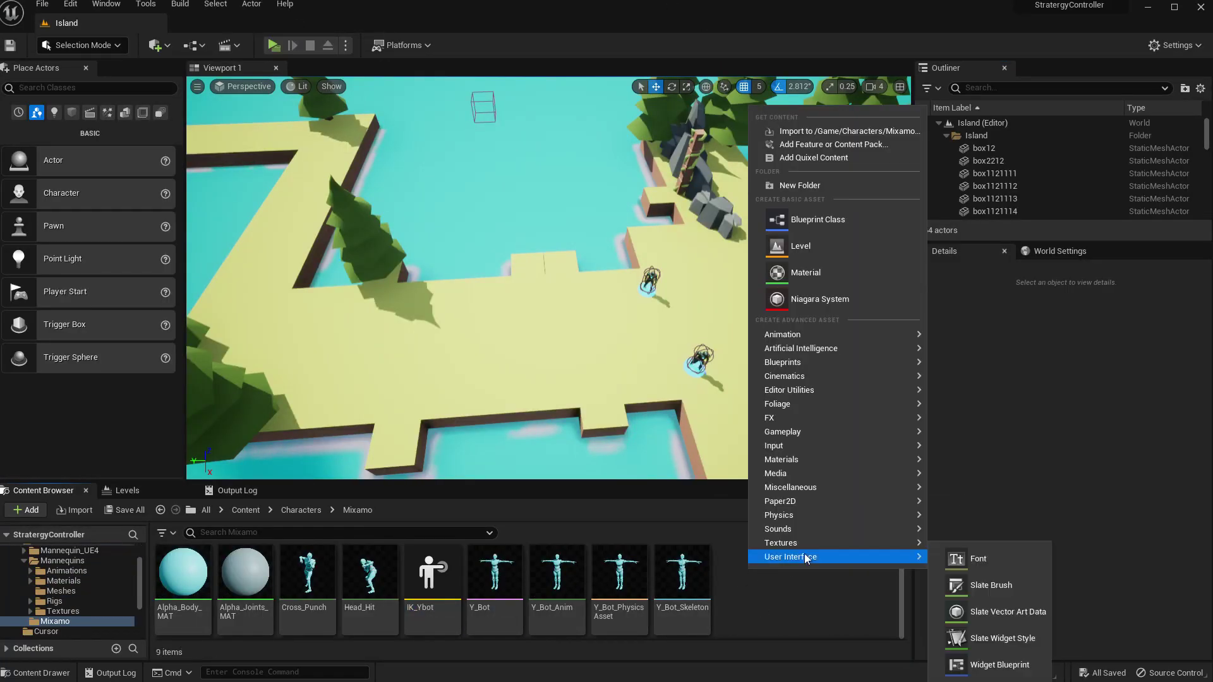
mouse_move(840, 334)
mouse_move(1018, 562)
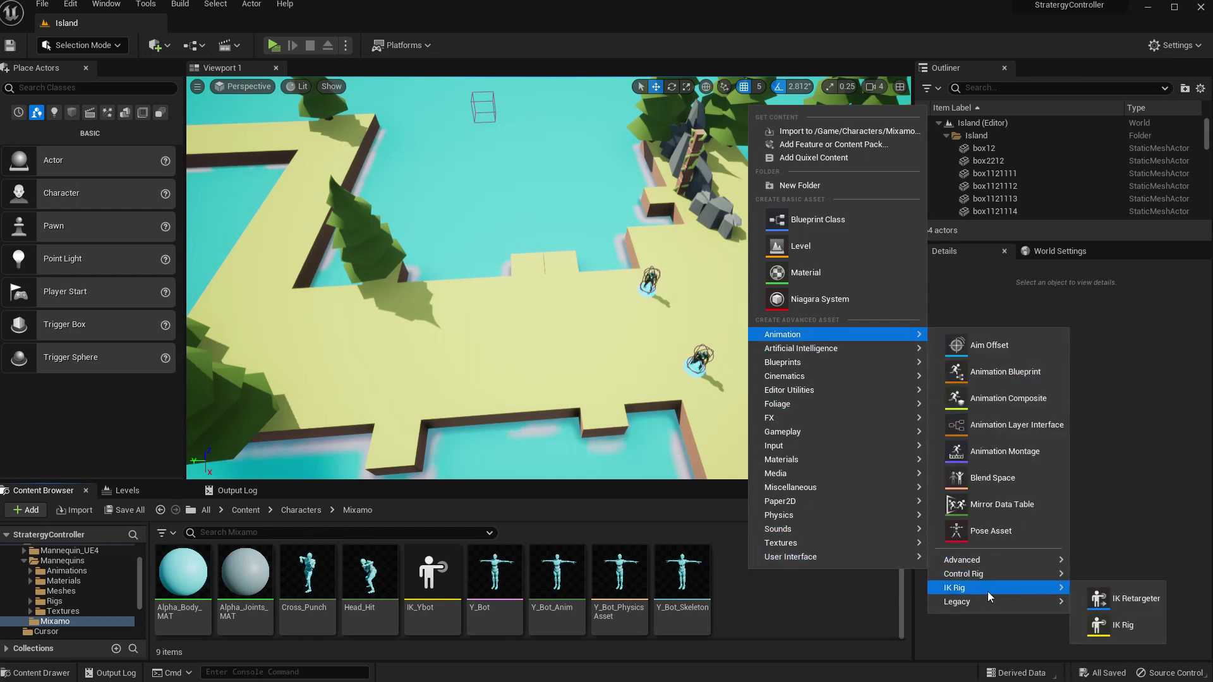
left_click(1102, 599)
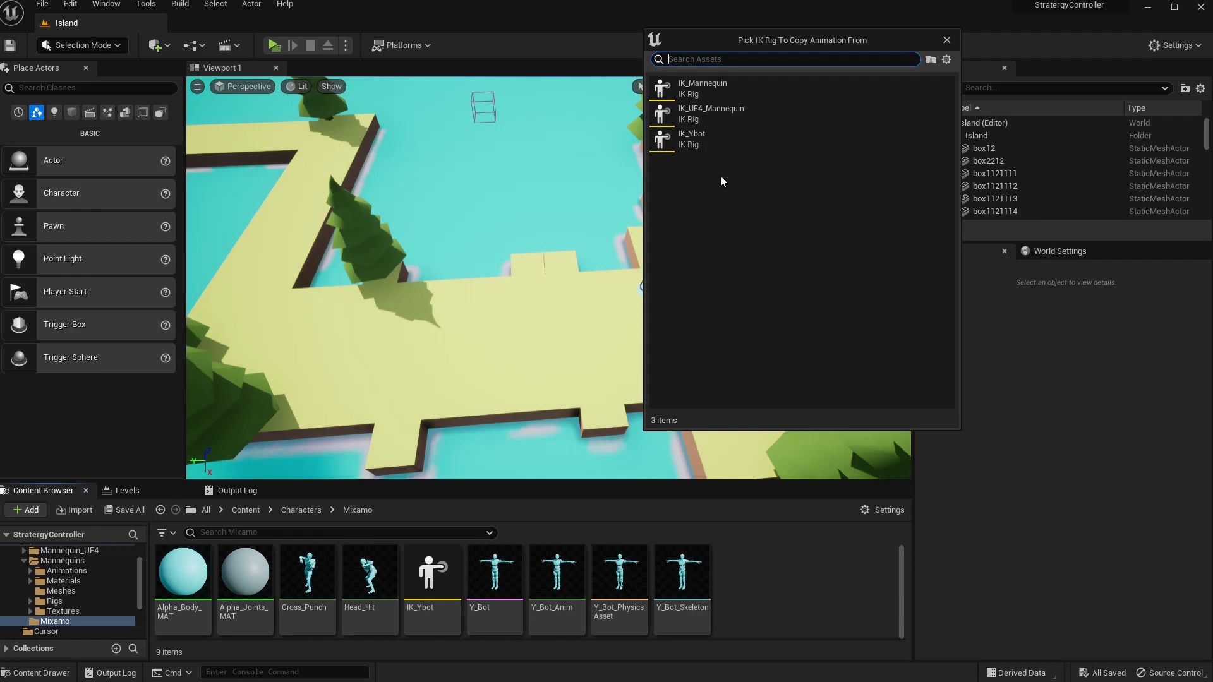
left_click(692, 139)
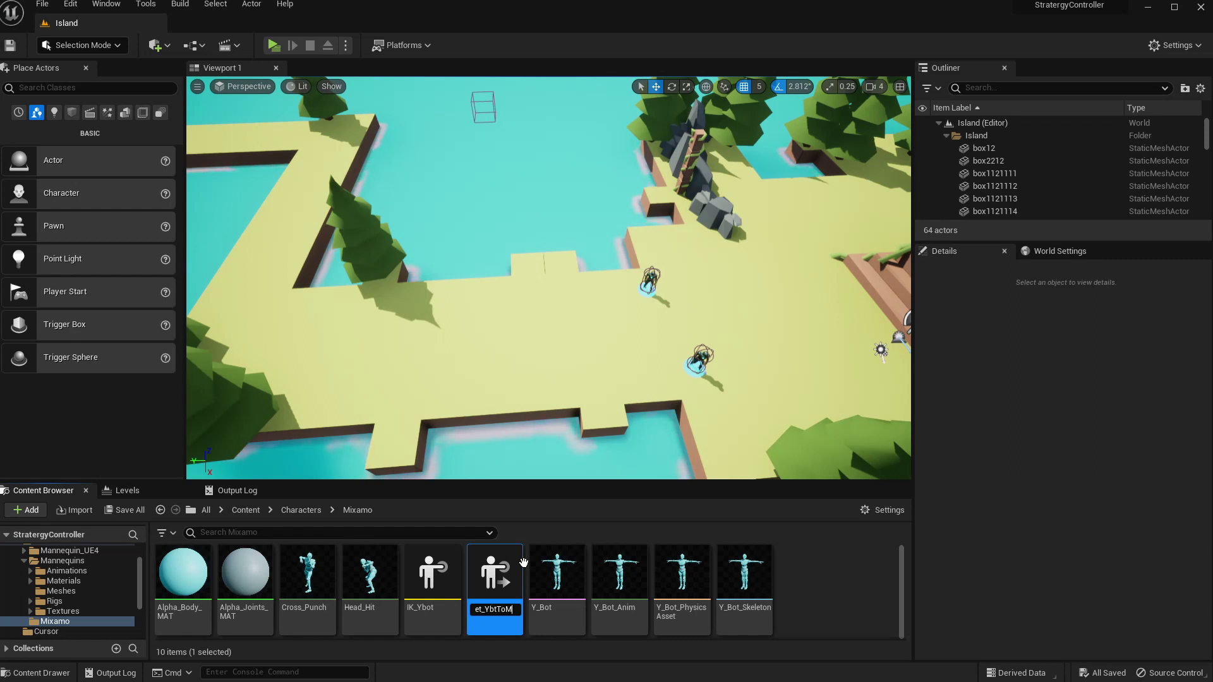
type("anny")
key("Return")
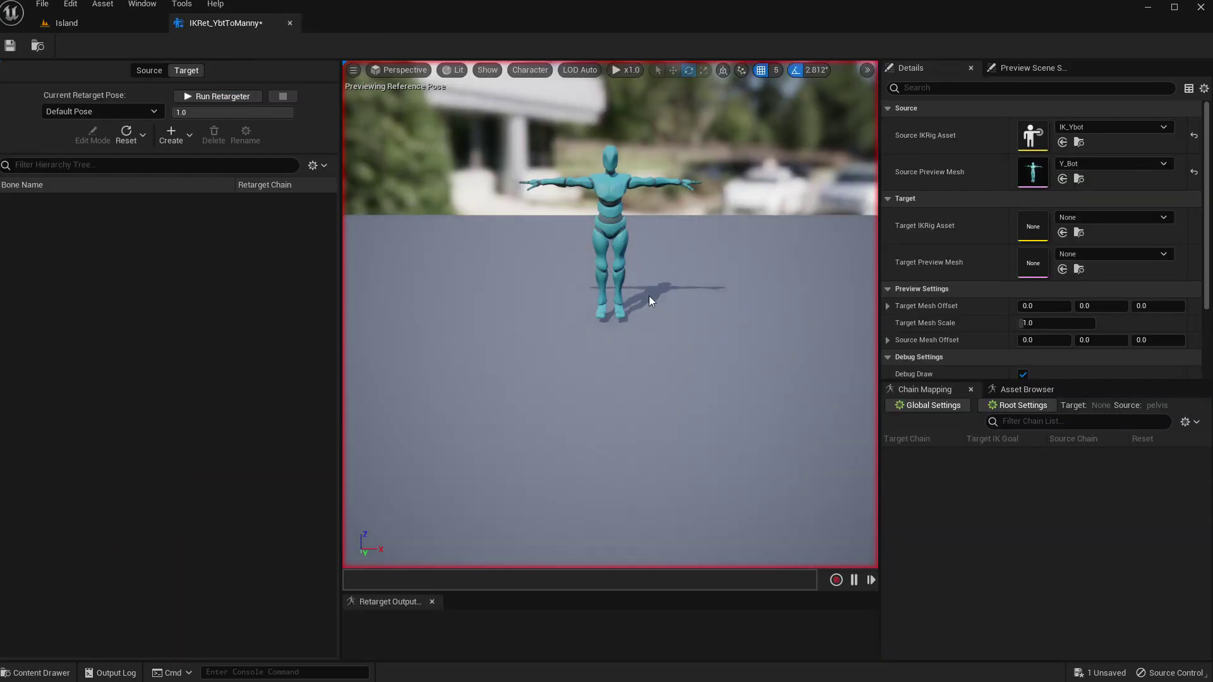
Set IK_Mannequin as the retargeter's target IK rig so SKM_Manny is previewed over the Y Bot
right_click_drag(649, 296, 711, 295)
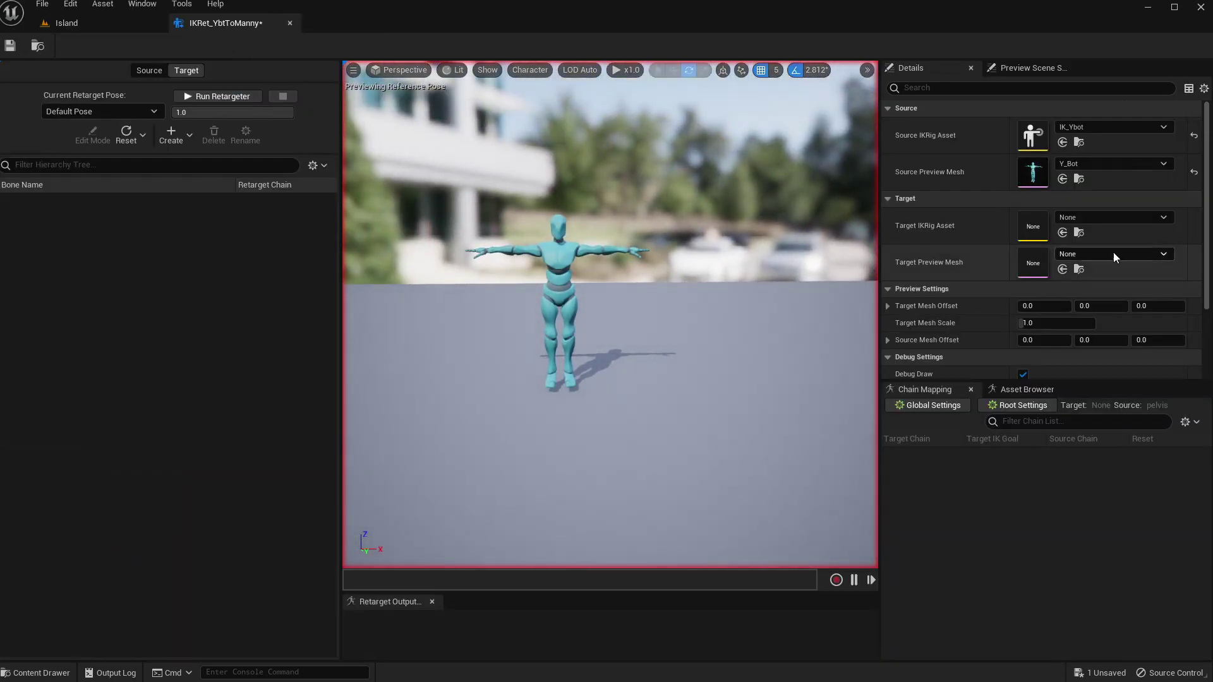
left_click(1086, 218)
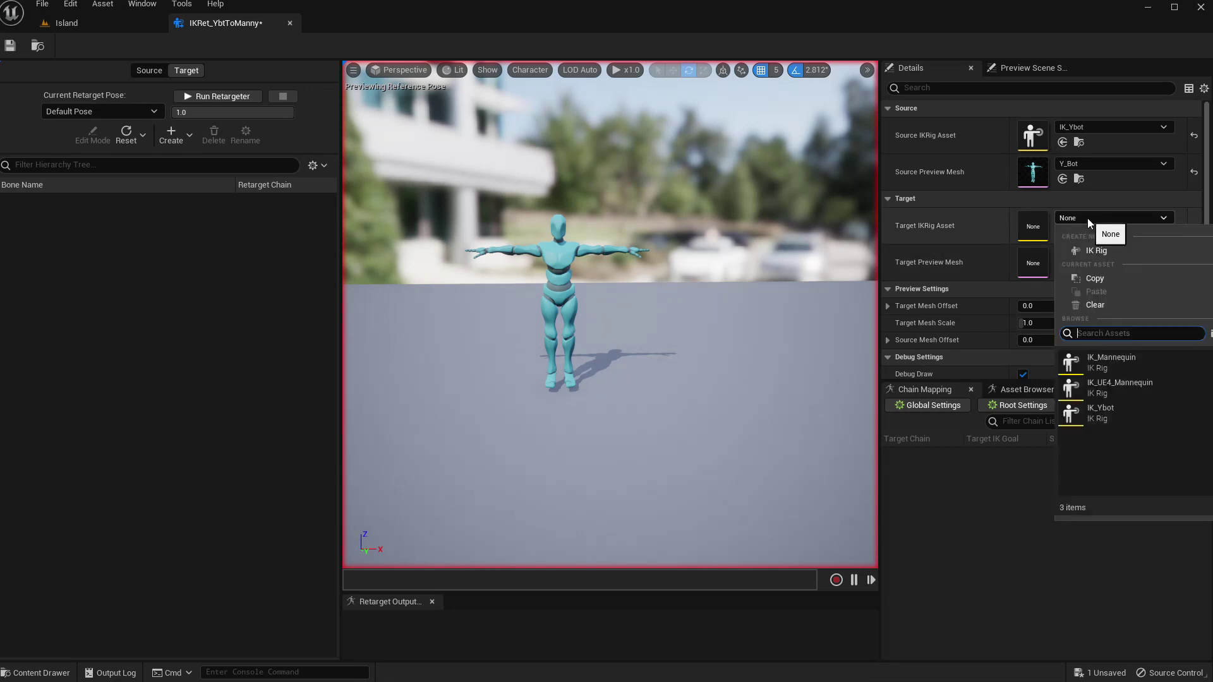
left_click(1118, 360)
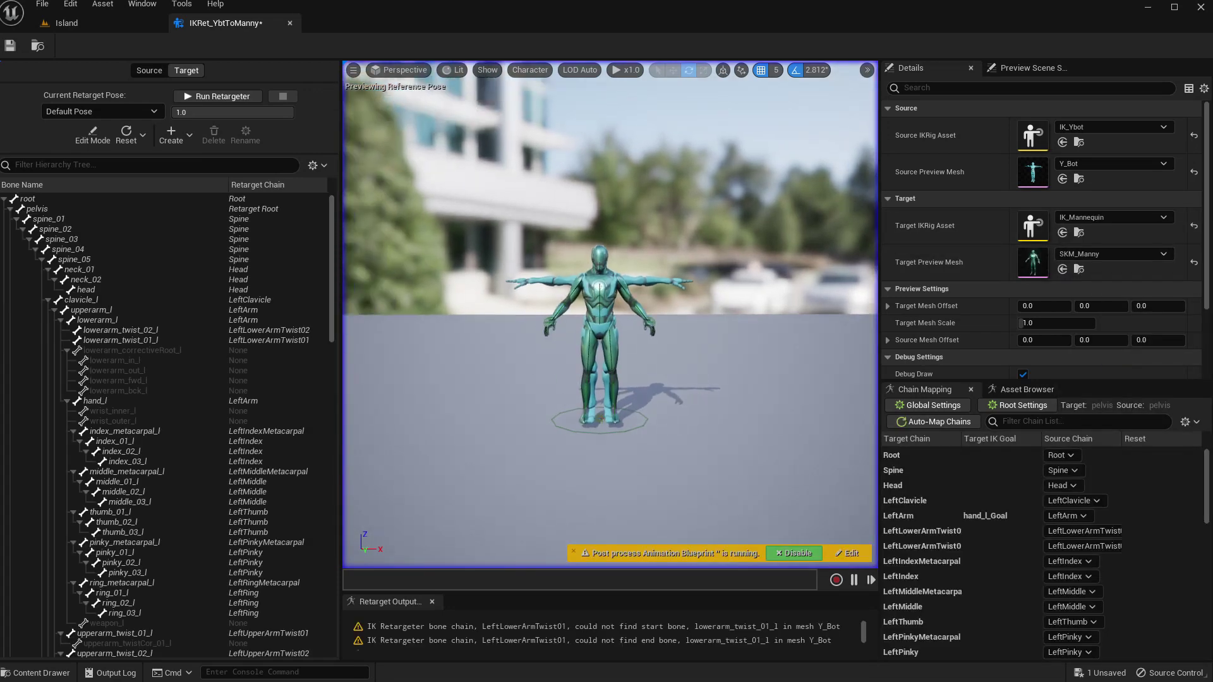
left_click_drag(623, 323, 622, 297)
right_click_drag(623, 323, 622, 363)
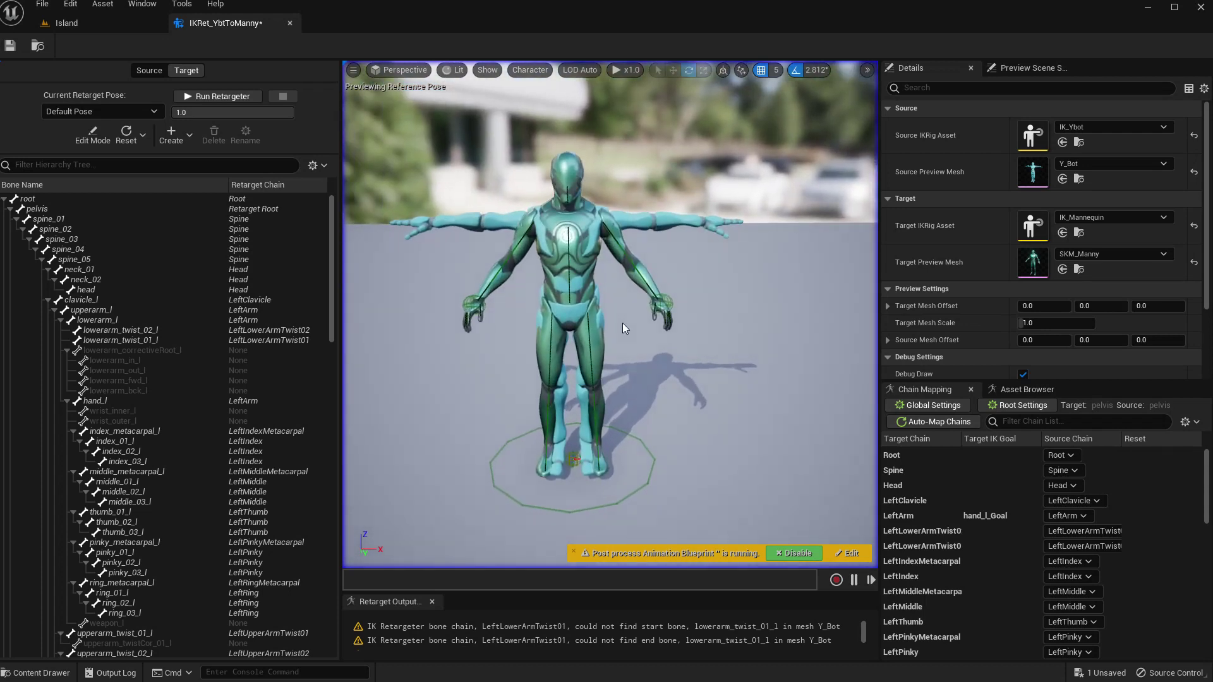
Preview the Y_Bot_Anim and Head_Hit animations on both characters, and pause Head_Hit near its start
left_click(1018, 390)
left_click(941, 484)
double_click(941, 484)
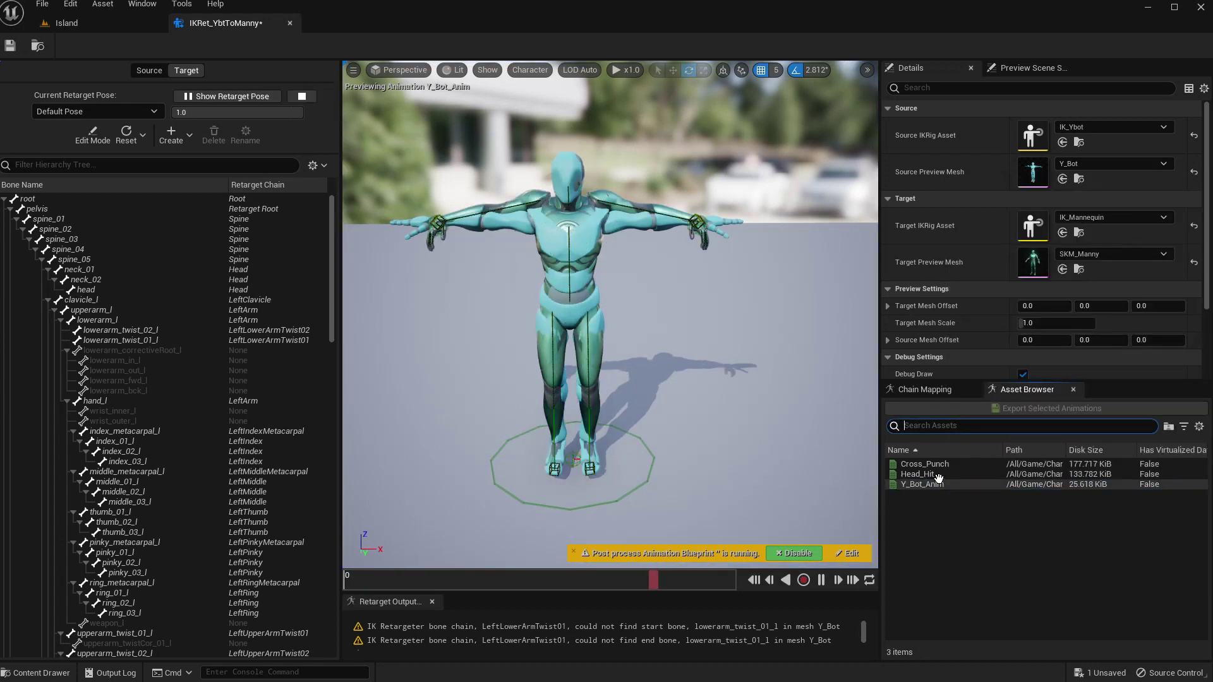
double_click(922, 474)
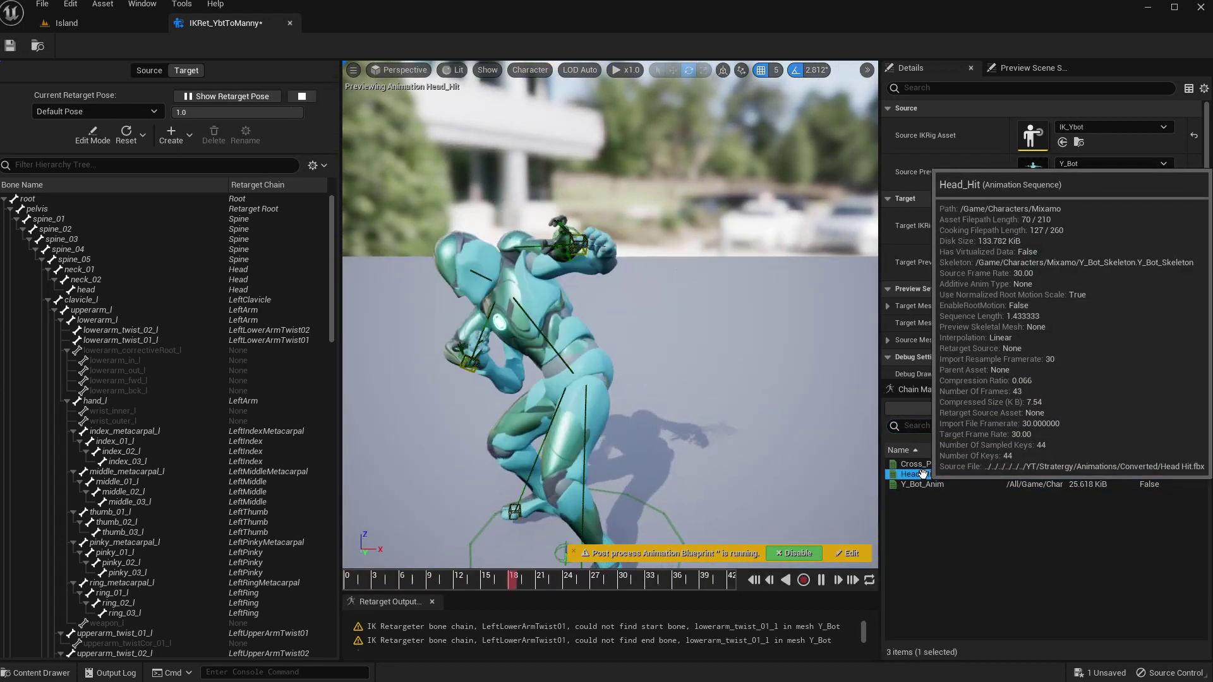
left_click(361, 576)
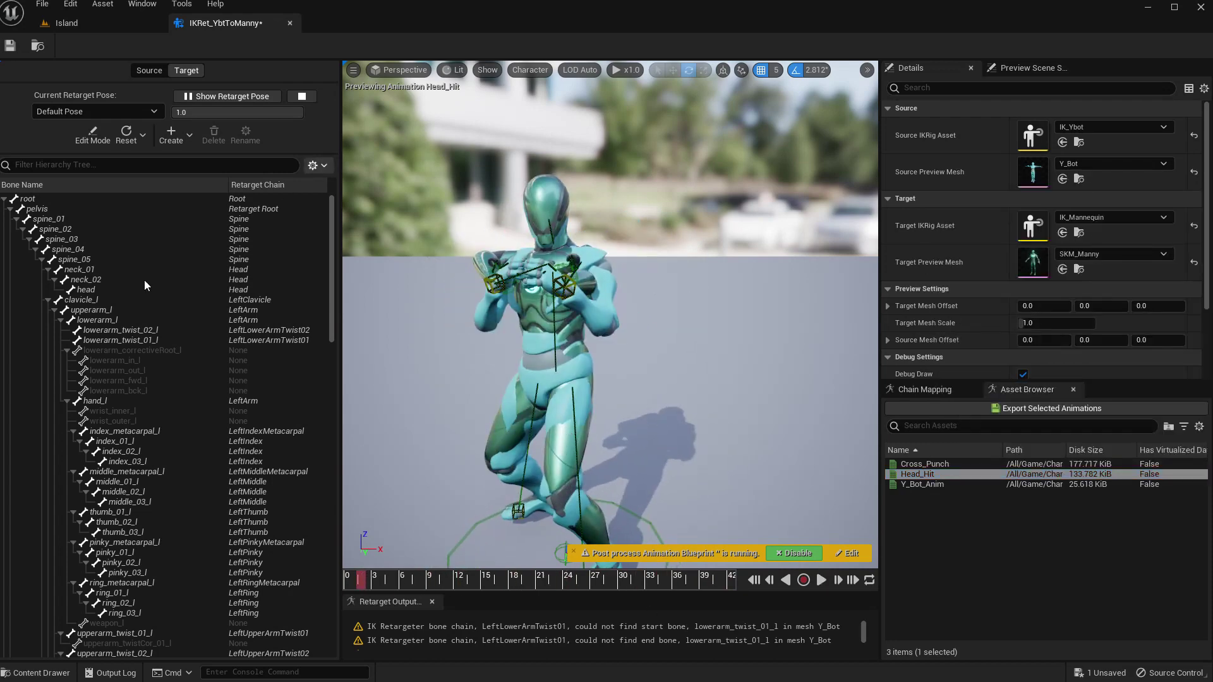
Start editing the target retarget pose and raise Manny's upperarm_l by 56.25° to match the Y Bot's T-pose
left_click(93, 135)
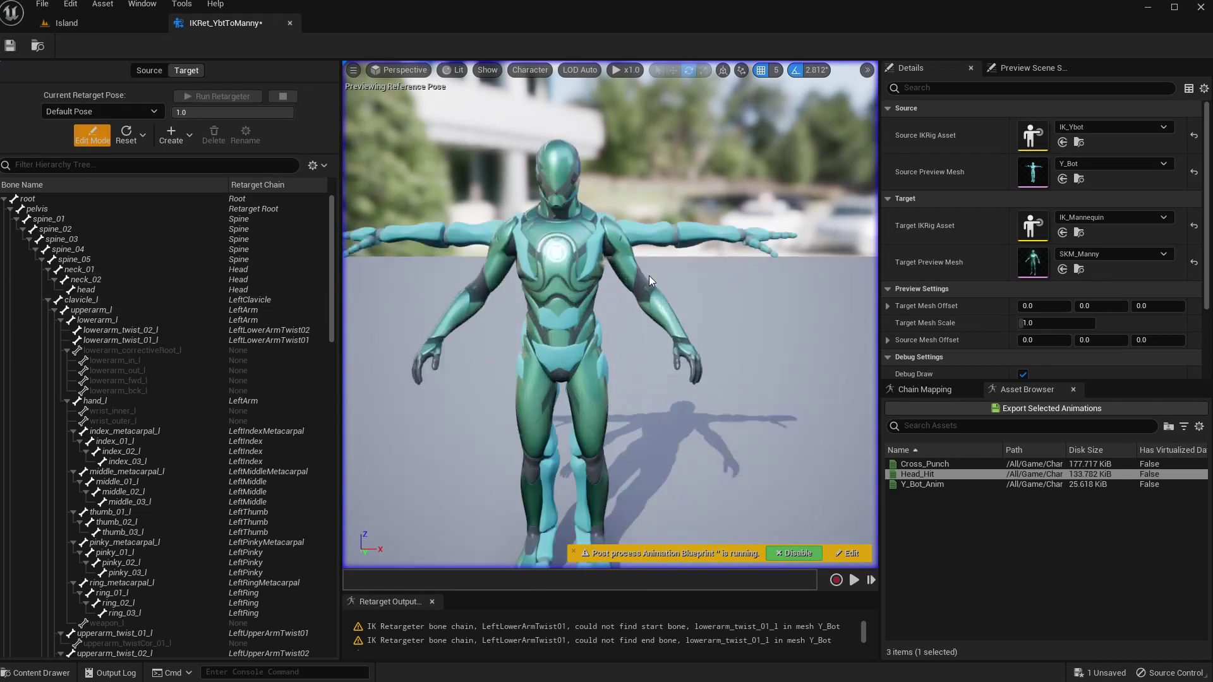
middle_click_drag(706, 327, 726, 306)
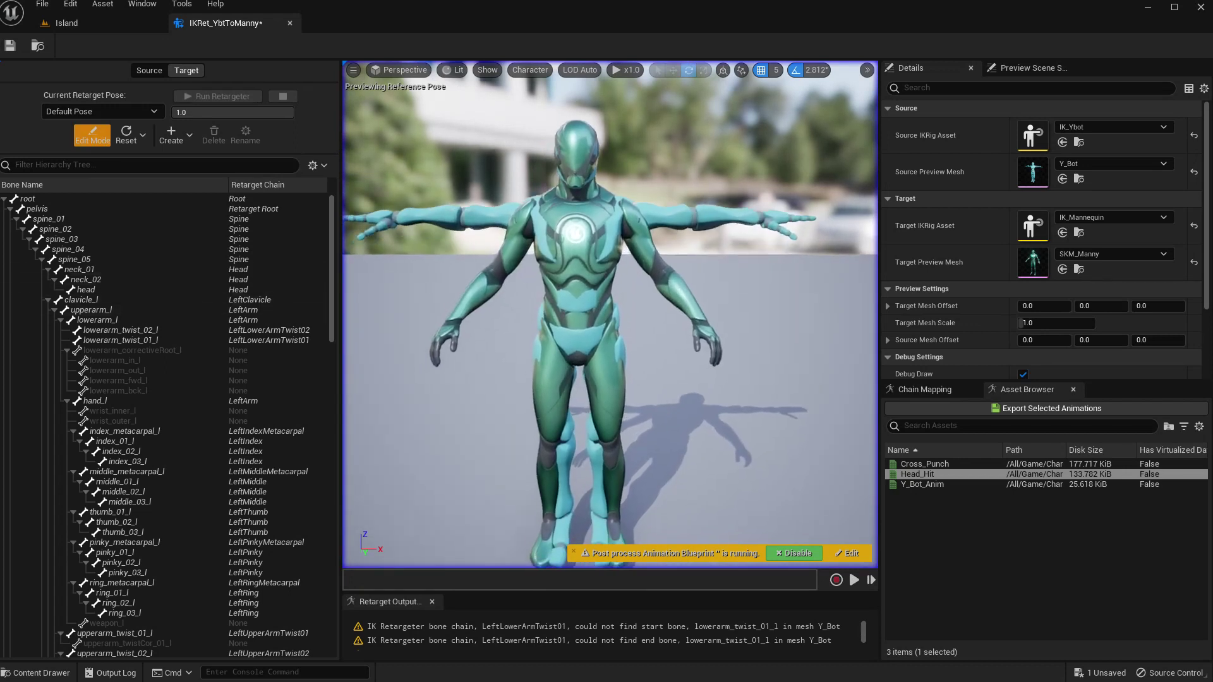
left_click_drag(697, 283, 763, 316)
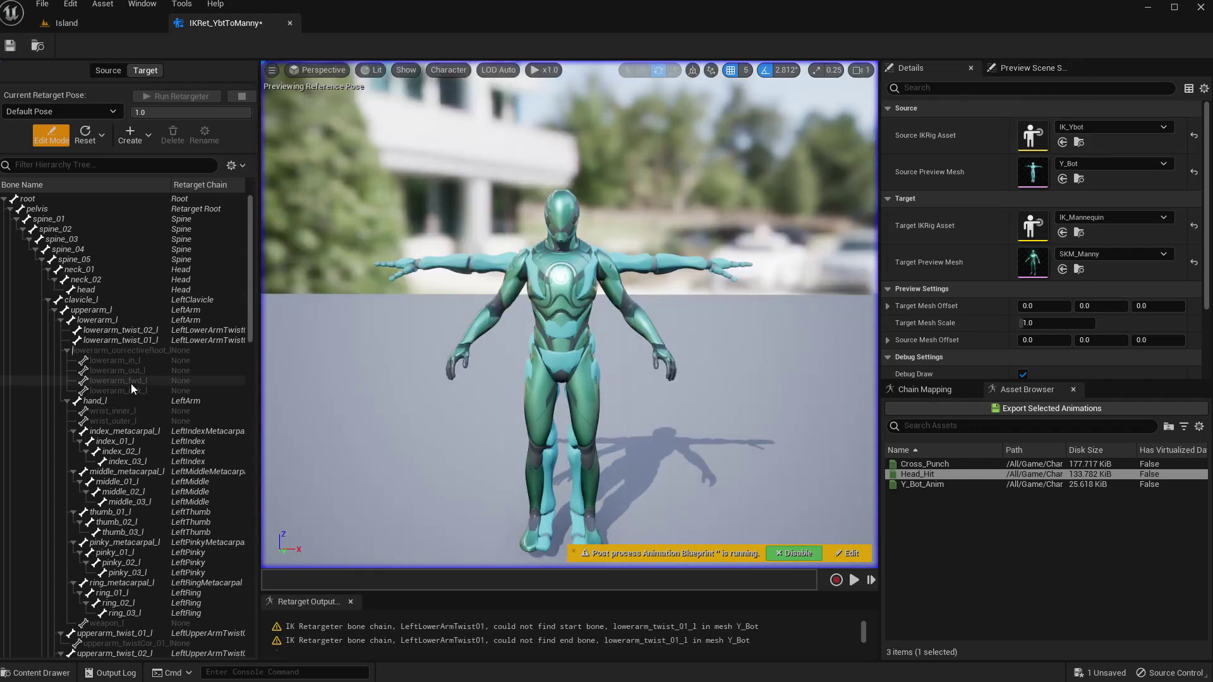
left_click(92, 310)
key("f")
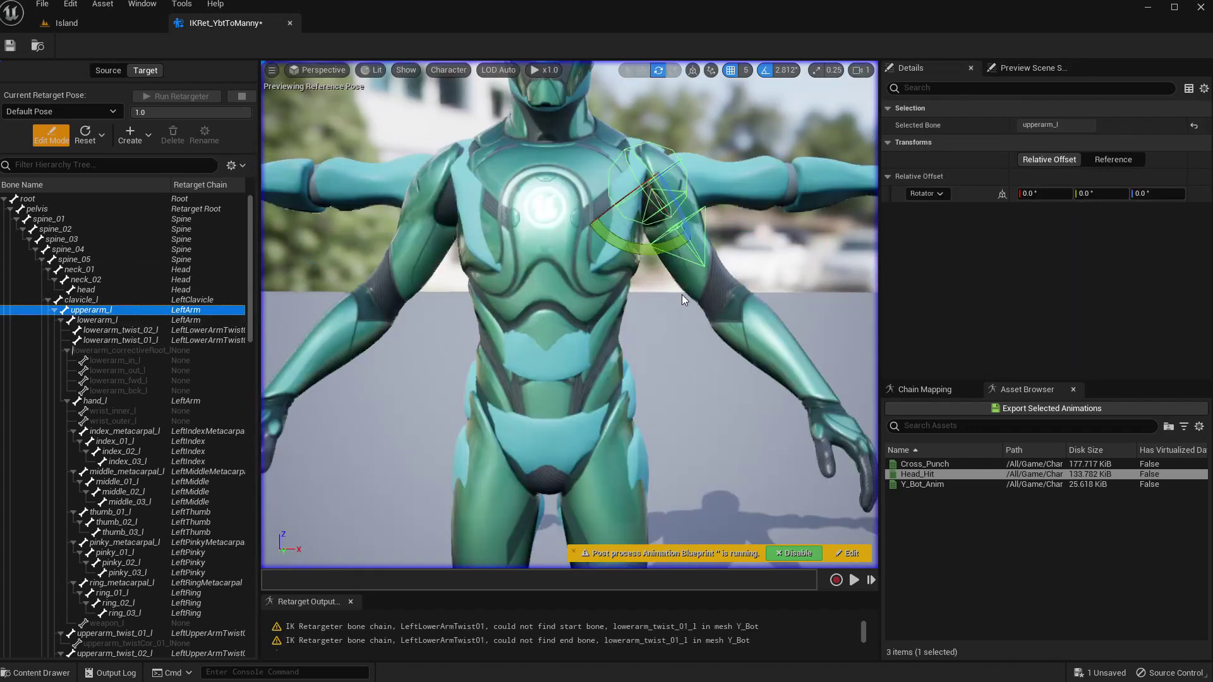
scroll(678, 302, "down", 3)
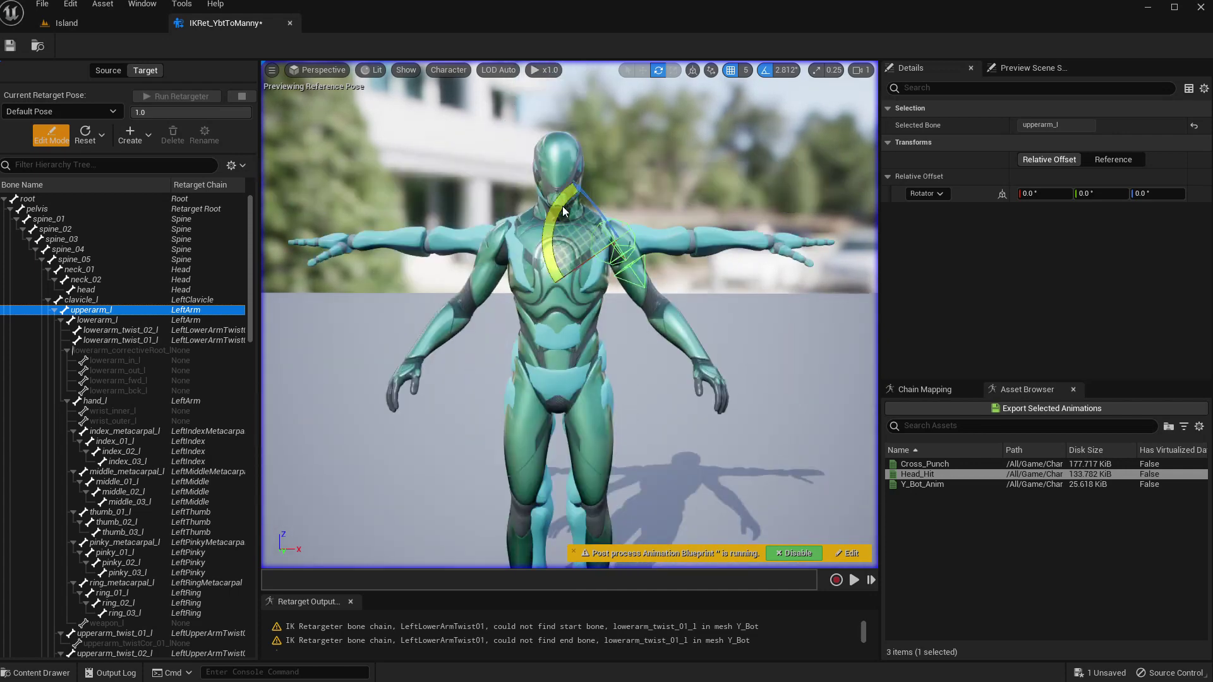
left_click_drag(564, 210, 665, 319)
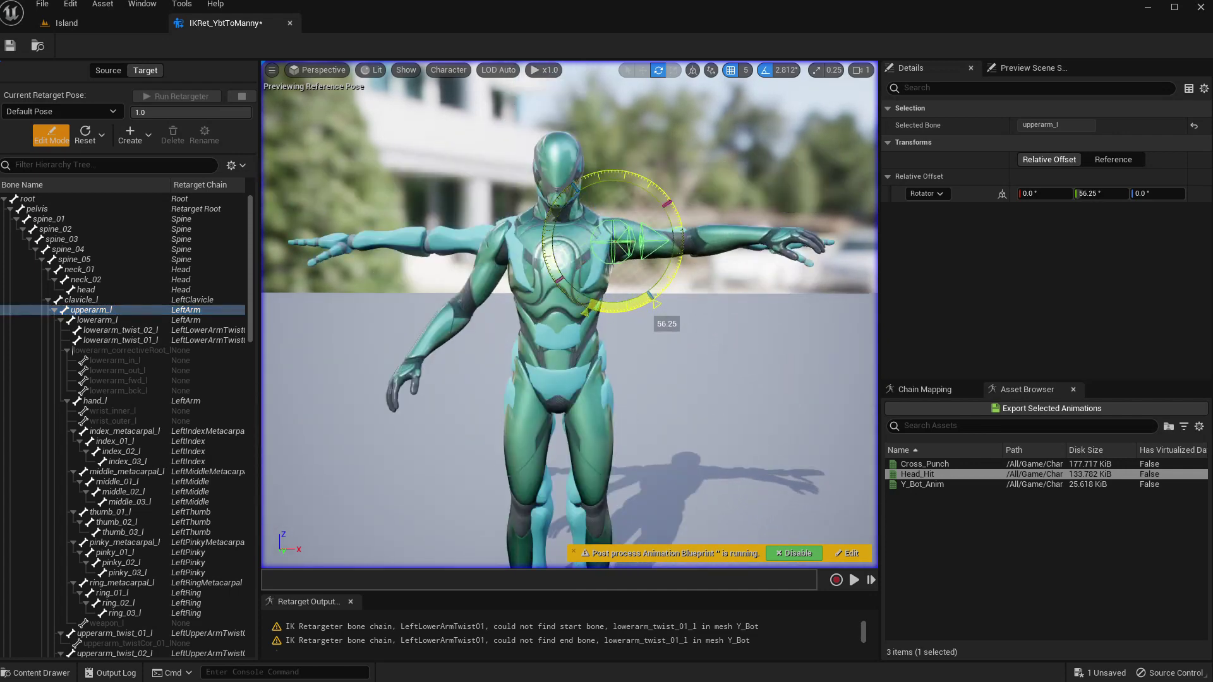
Rotate upperarm_l horizontally towards the Y Bot's arm, to a relative offset of about -8.3°, 55.8°, -10.1°
right_click_drag(561, 213, 354, 294)
key("d")
right_click_drag(556, 190, 532, 261)
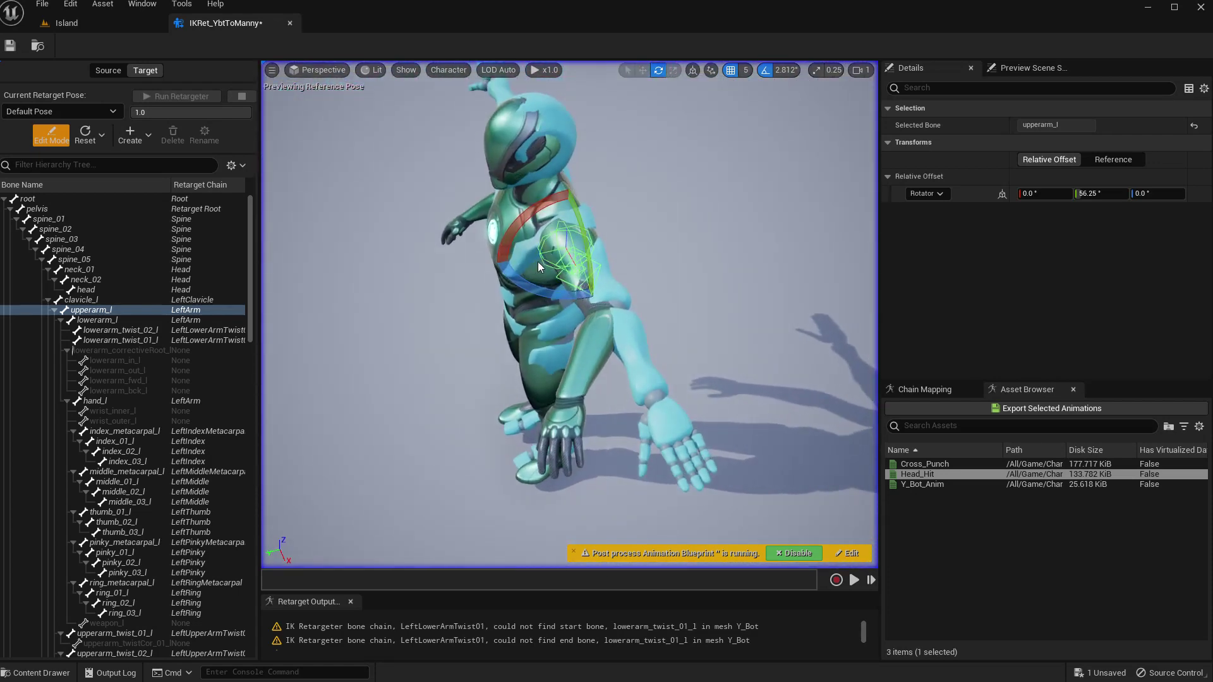
left_click_drag(523, 278, 589, 302)
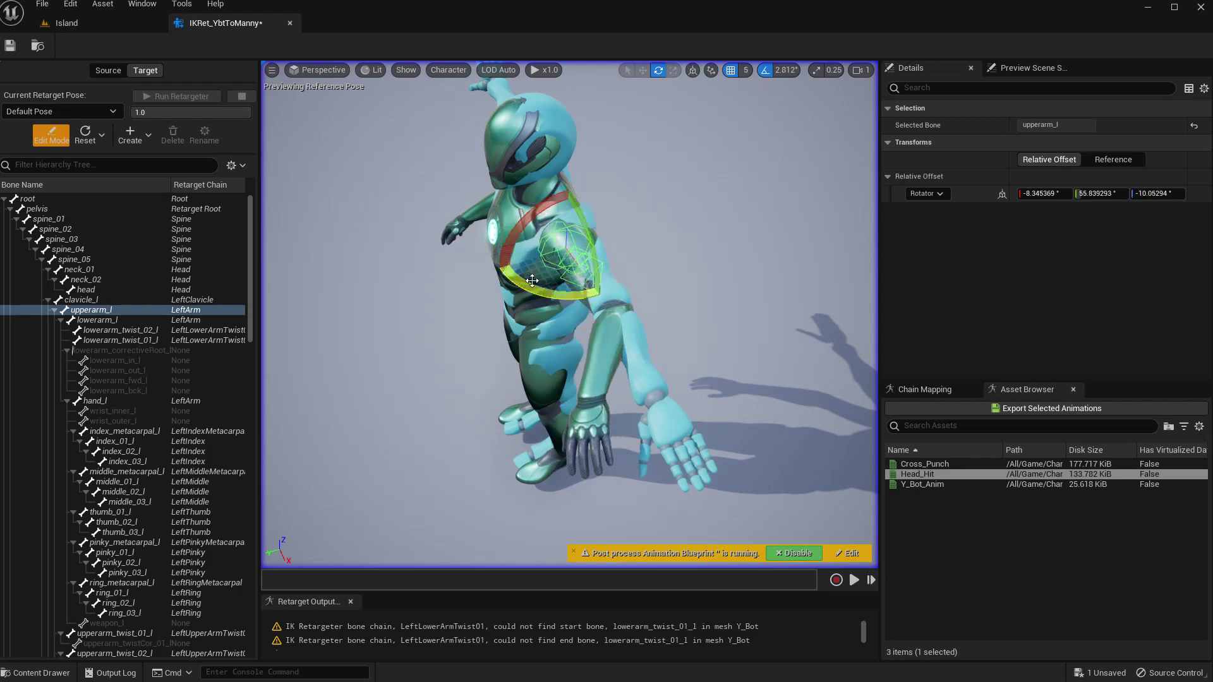
Rotate lowerarm_l to line up with the Y Bot's forearm, with relative offsets of about -2.8° on Y and -30.9° on Z
right_click_drag(589, 302, 688, 284)
right_click_drag(543, 291, 376, 270)
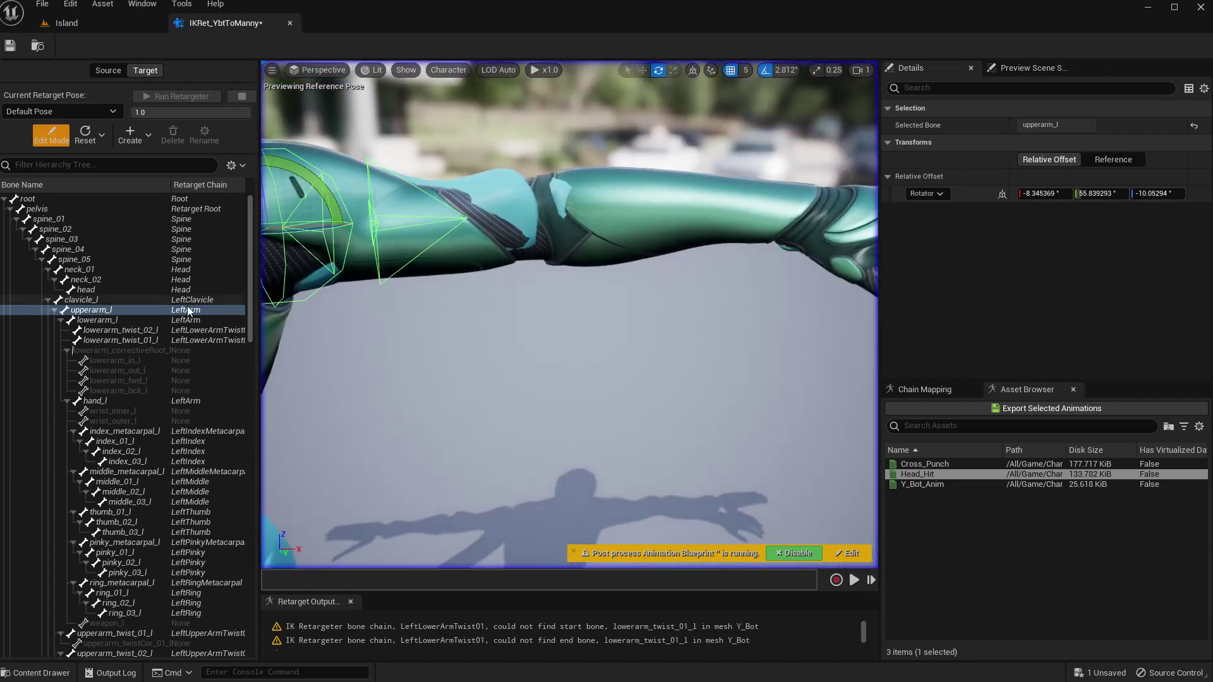
left_click(111, 320)
right_click_drag(591, 238, 523, 338)
left_click_drag(522, 337, 579, 297)
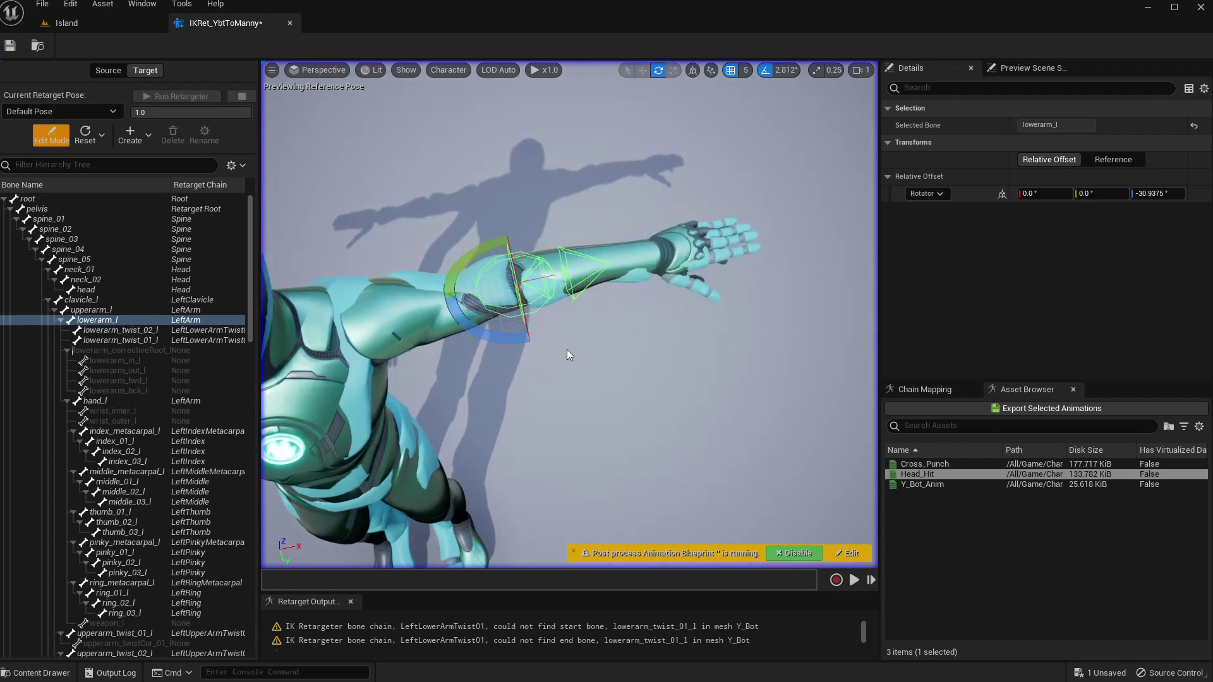
right_click_drag(575, 354, 645, 231)
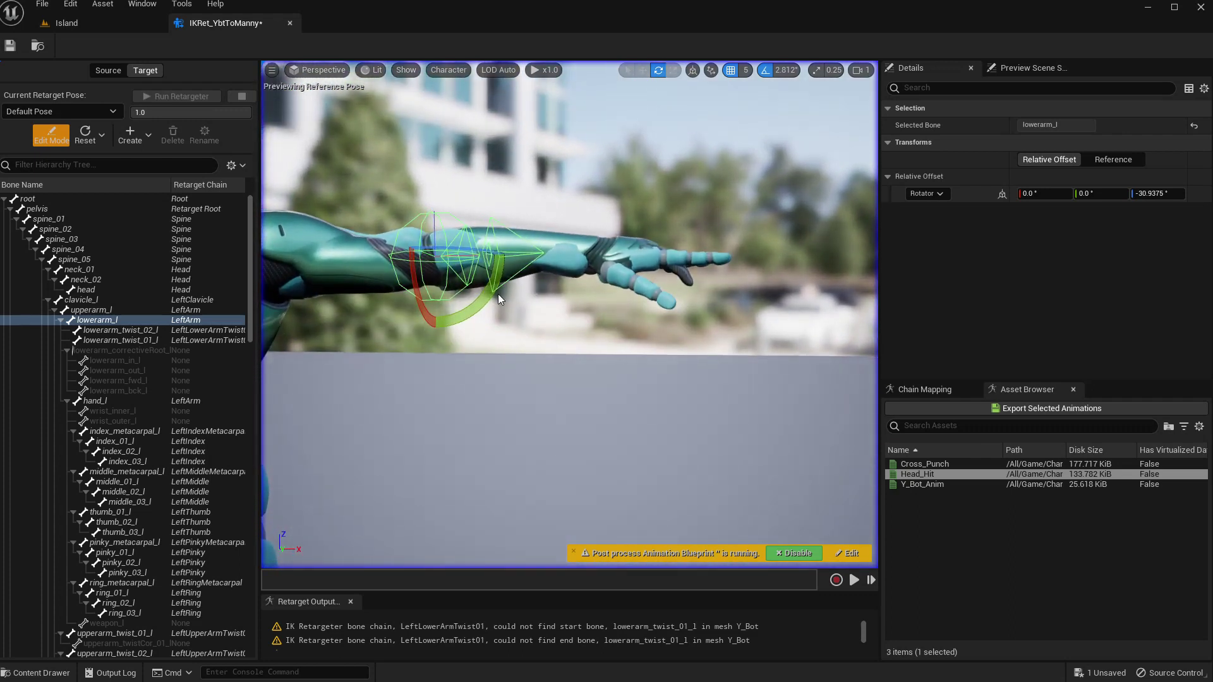
left_click_drag(494, 289, 508, 253)
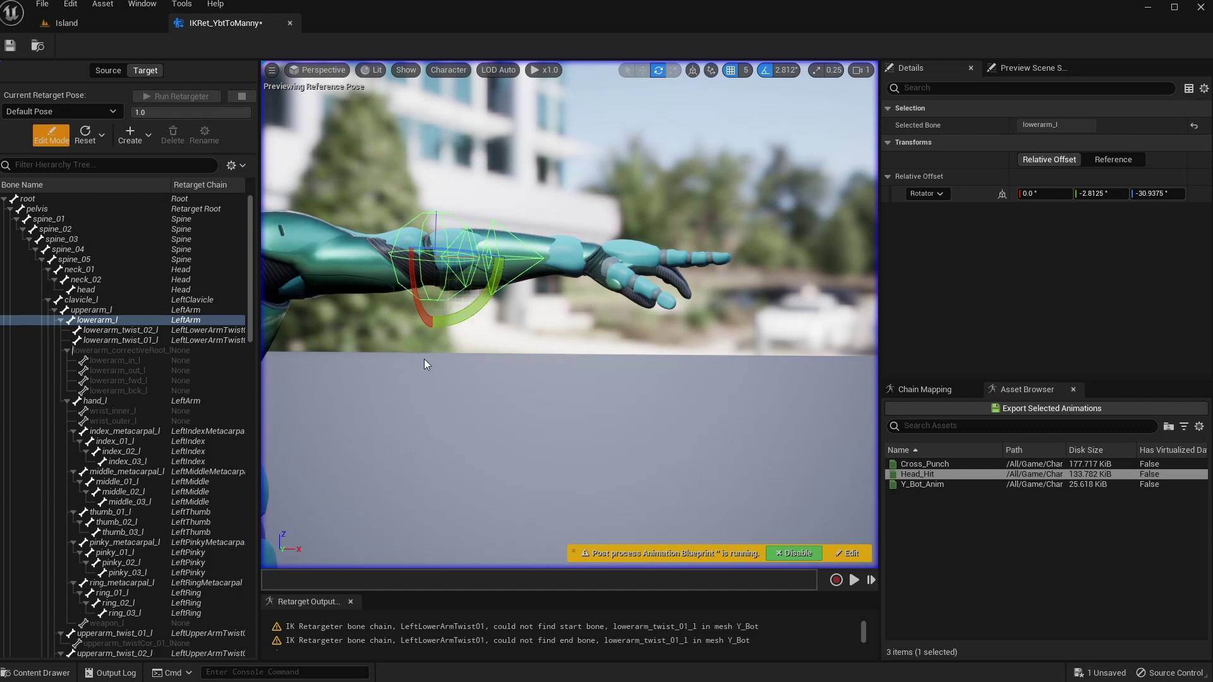
Reduce the bone drawing size in the viewport so the hand_l bone no longer covers the hand
left_click(96, 402)
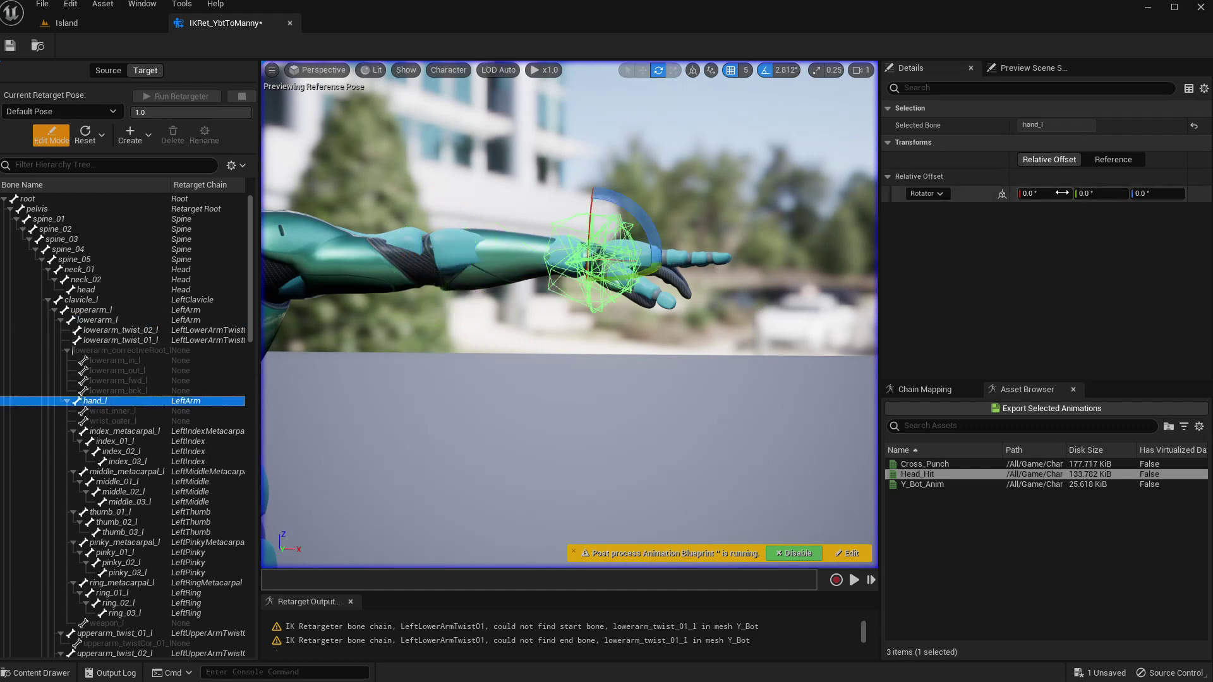
left_click(692, 189)
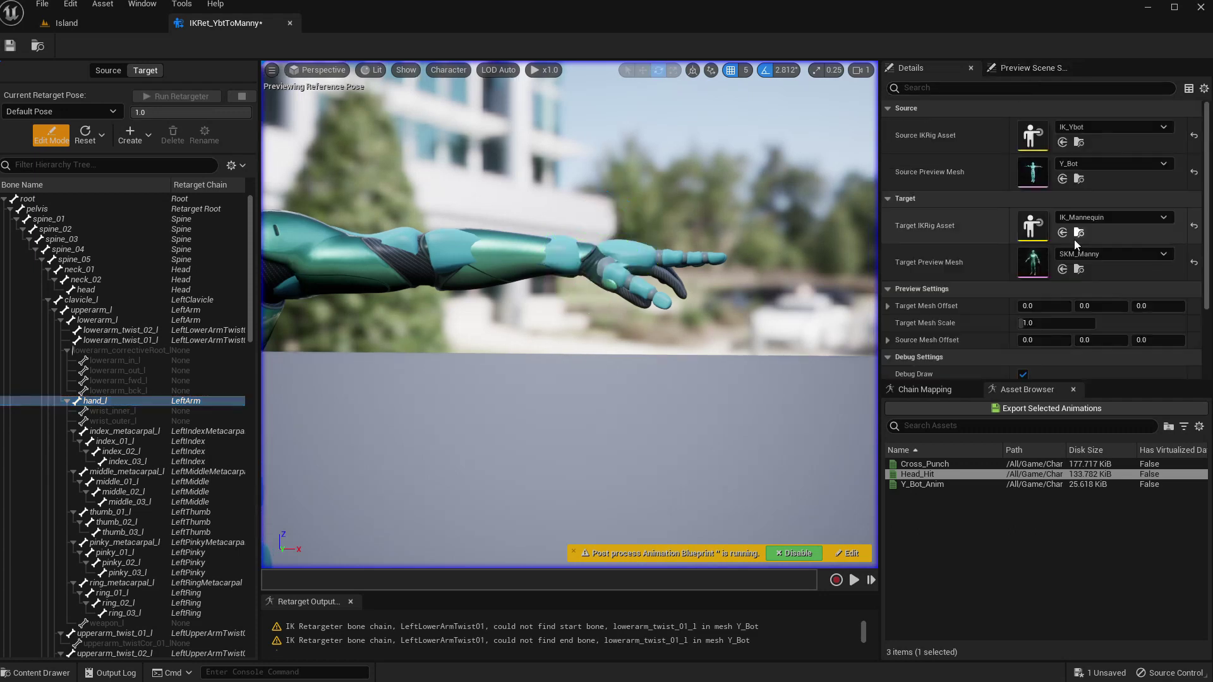
scroll(1055, 317, "down", 5)
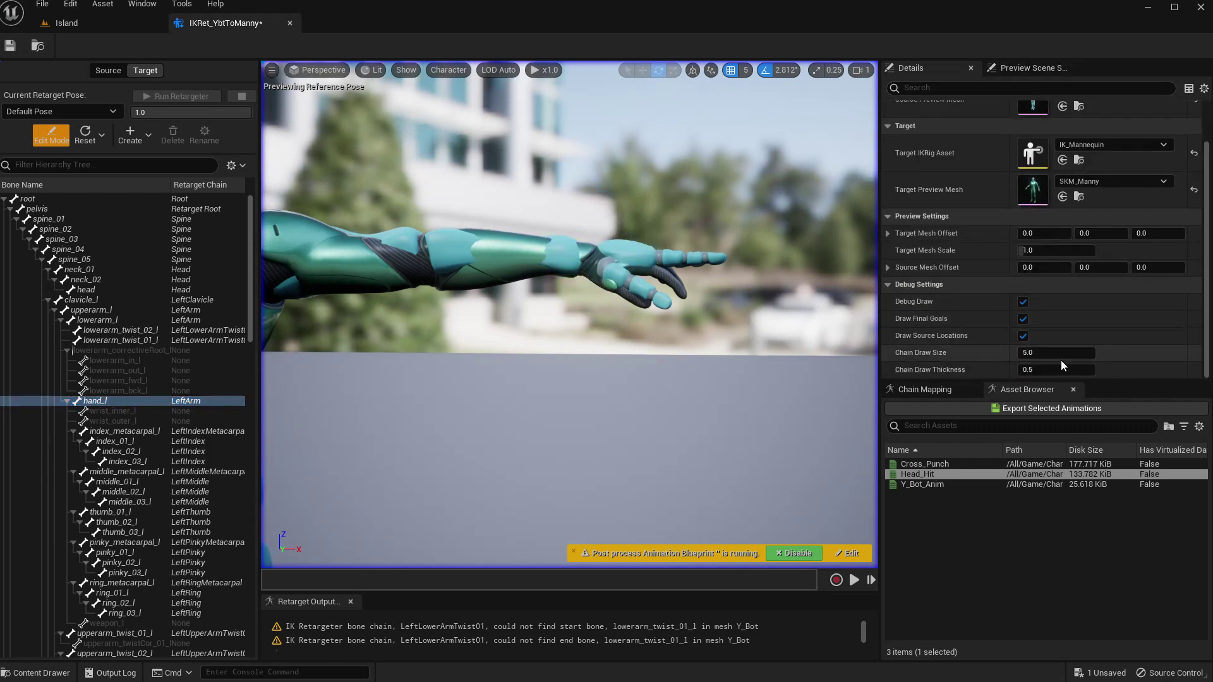
left_click(429, 69)
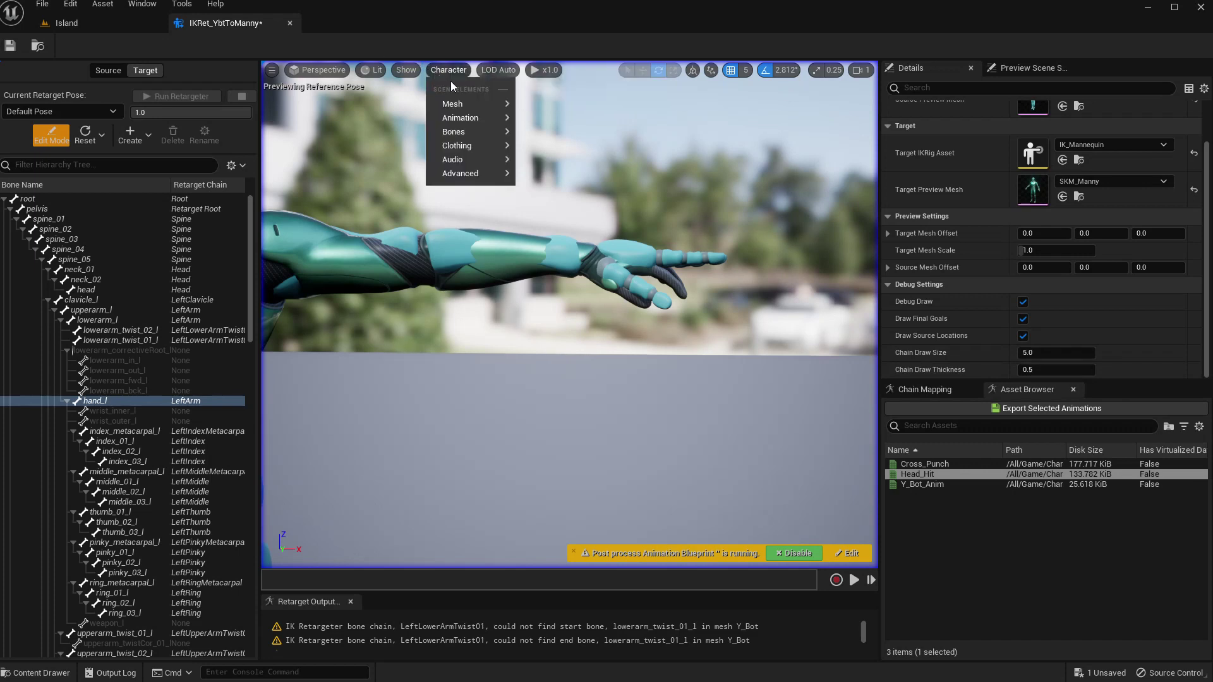
mouse_move(481, 132)
left_click(659, 209)
left_click(579, 409)
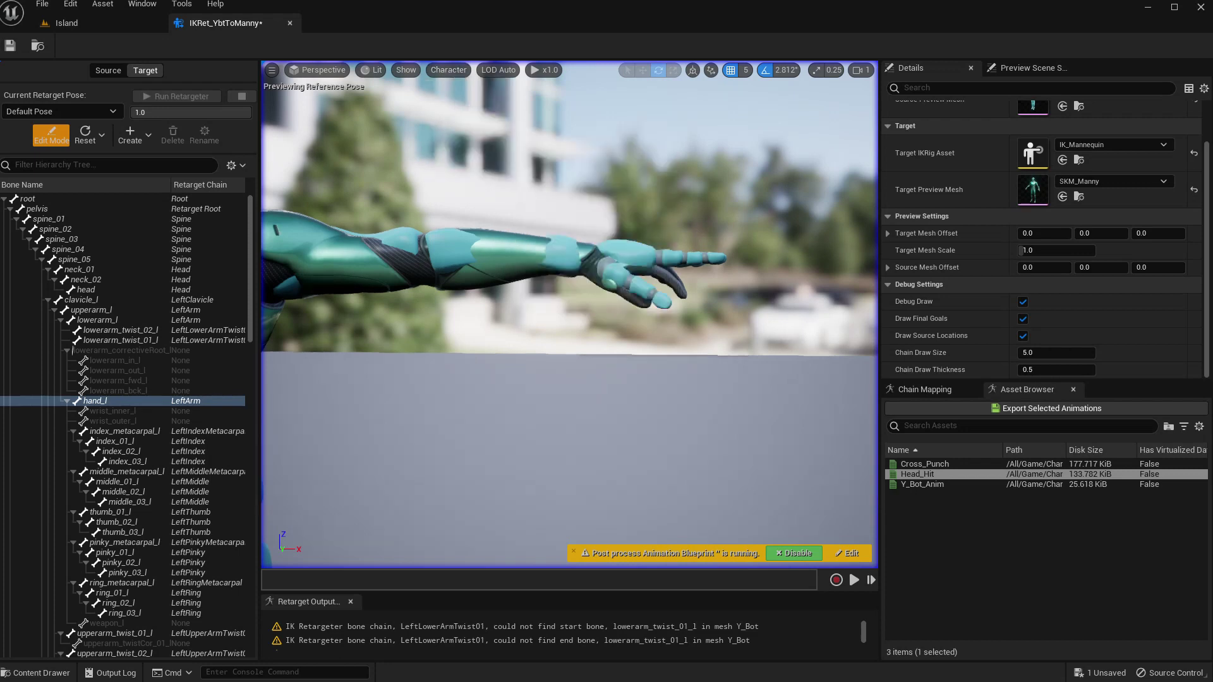
Rotate hand_l by about 8.4° on Z to align Manny's hand with the Y Bot's
left_click(101, 400)
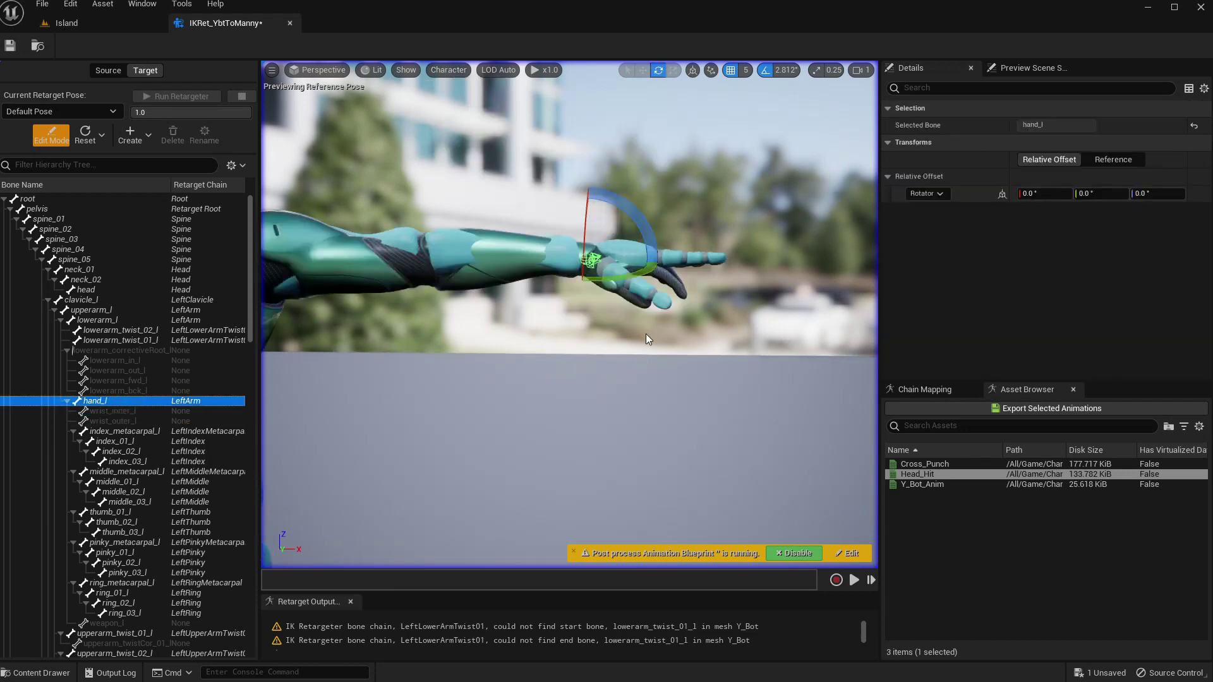
right_click_drag(758, 189, 784, 154)
mouse_move(551, 190)
right_mouse_down()
mouse_move(551, 227)
mouse_move(551, 171)
mouse_move(550, 212)
right_mouse_up()
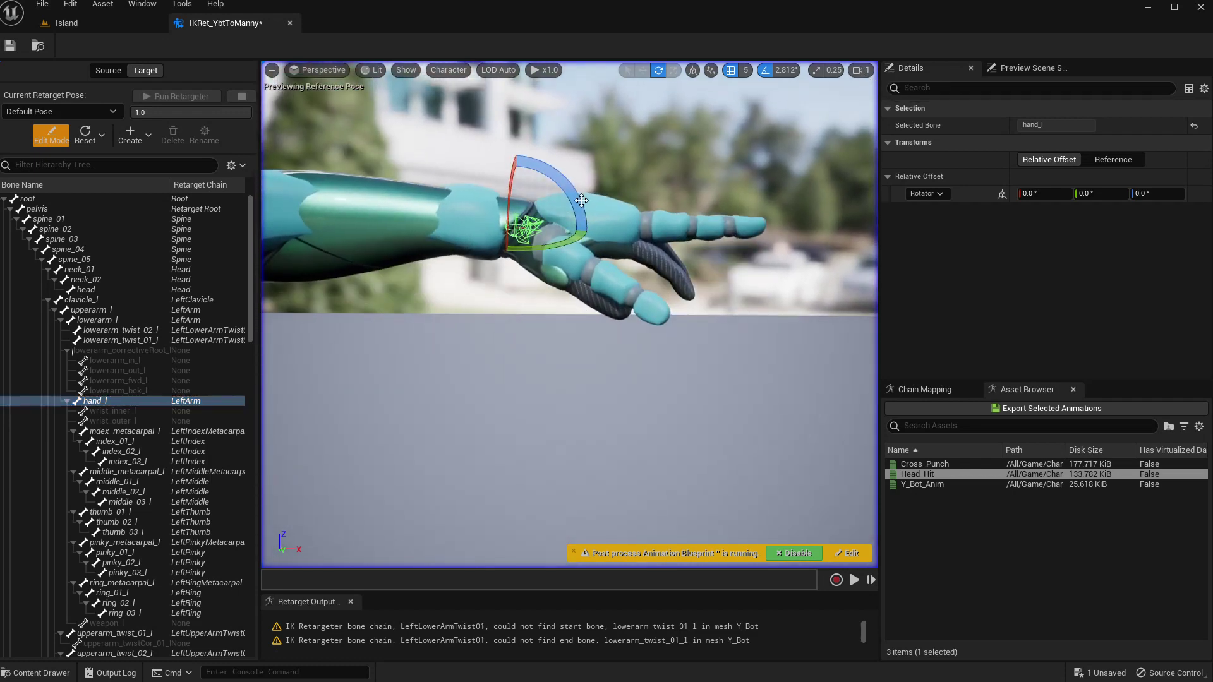
left_click_drag(580, 201, 586, 237)
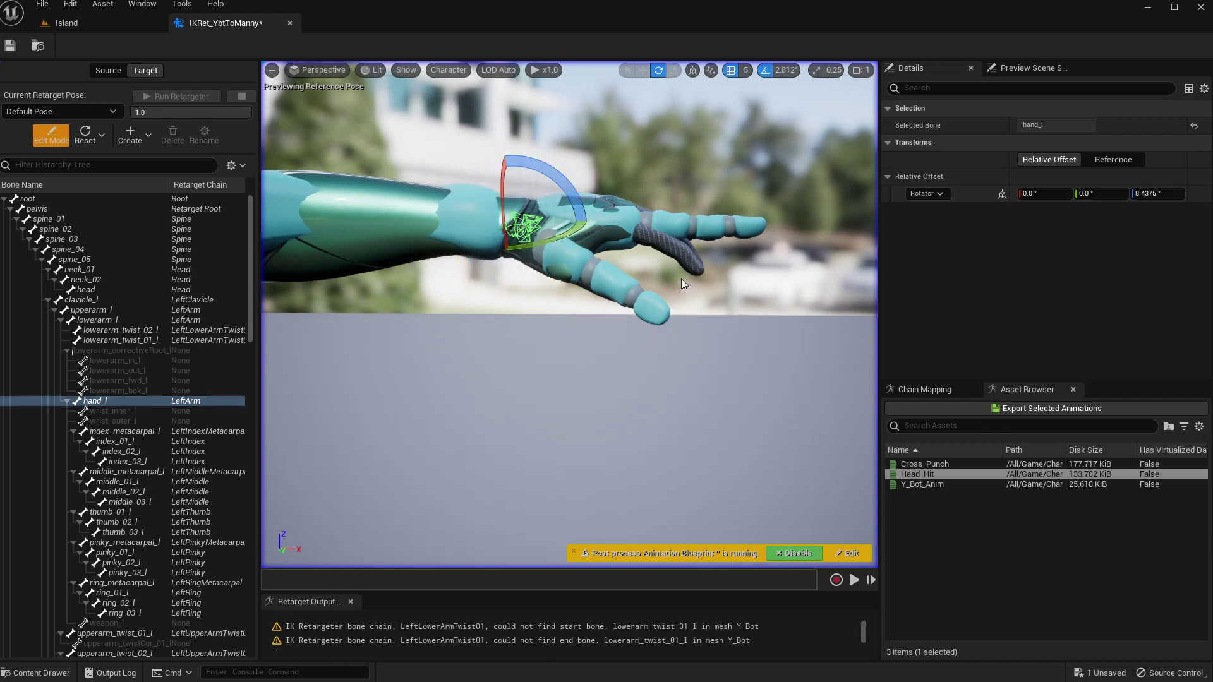
Inspect the hand alignment from several angles and rotate index_01_l towards the Y Bot's index finger
right_click_drag(681, 278, 587, 277)
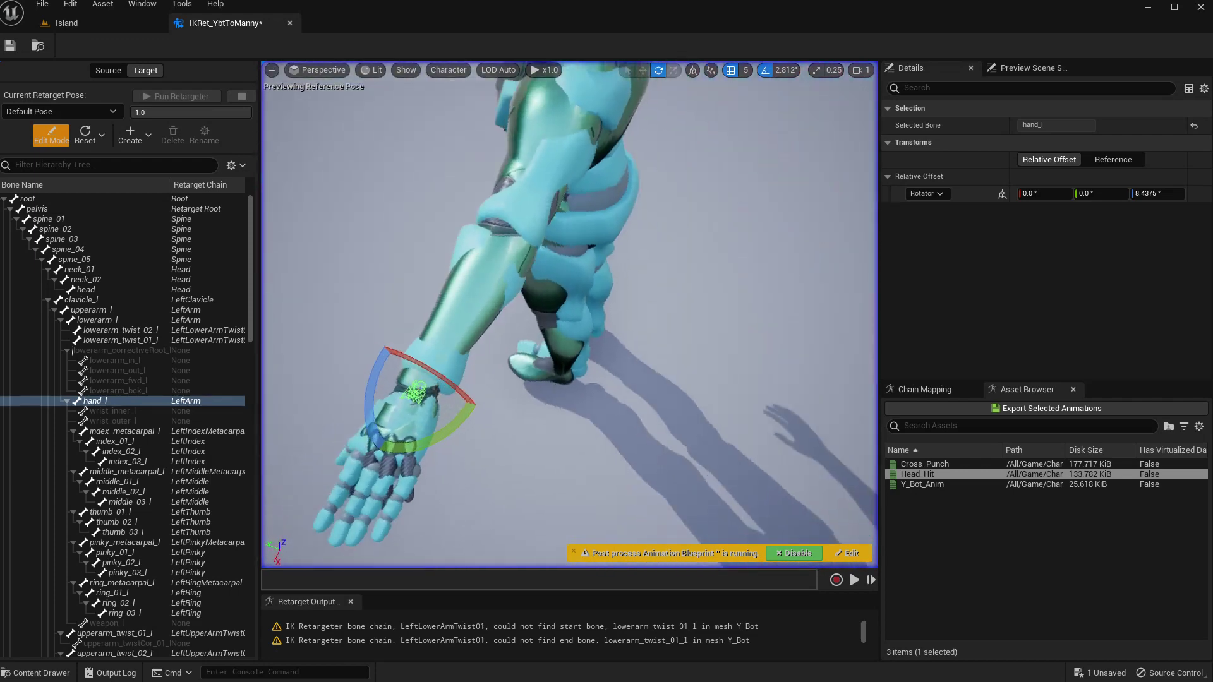
right_click_drag(568, 314, 763, 368)
mouse_move(496, 373)
right_mouse_down()
mouse_move(522, 372)
mouse_move(495, 373)
right_mouse_up()
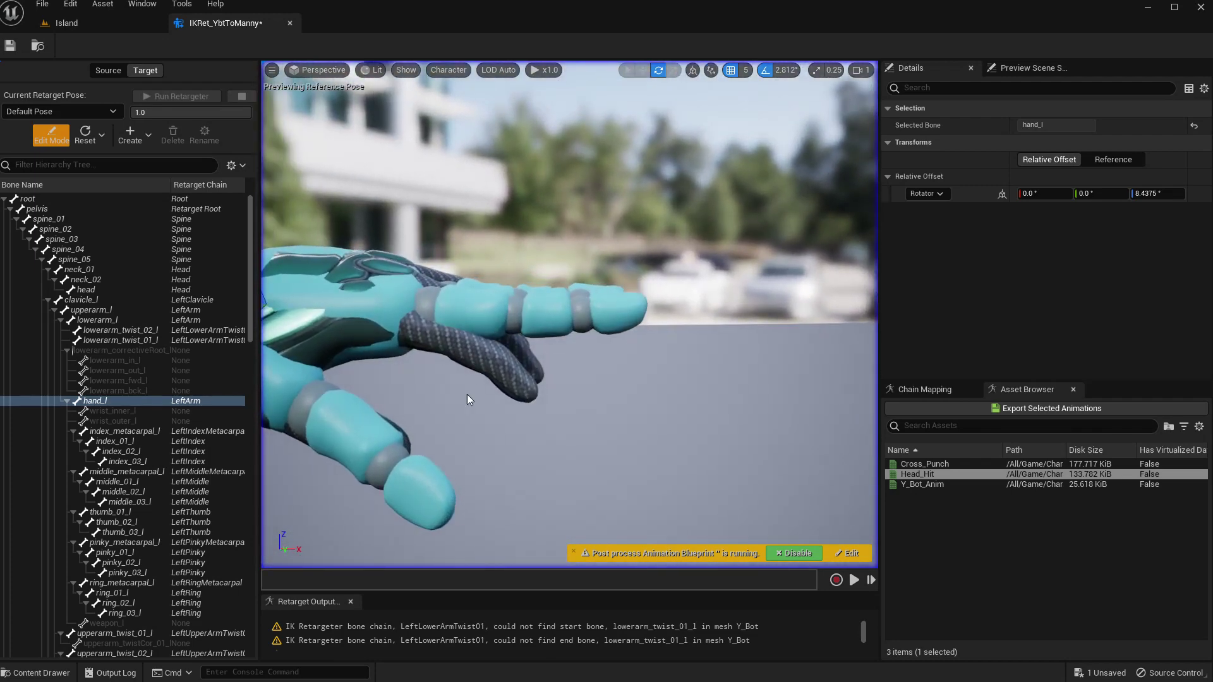
right_click_drag(348, 395, 342, 424)
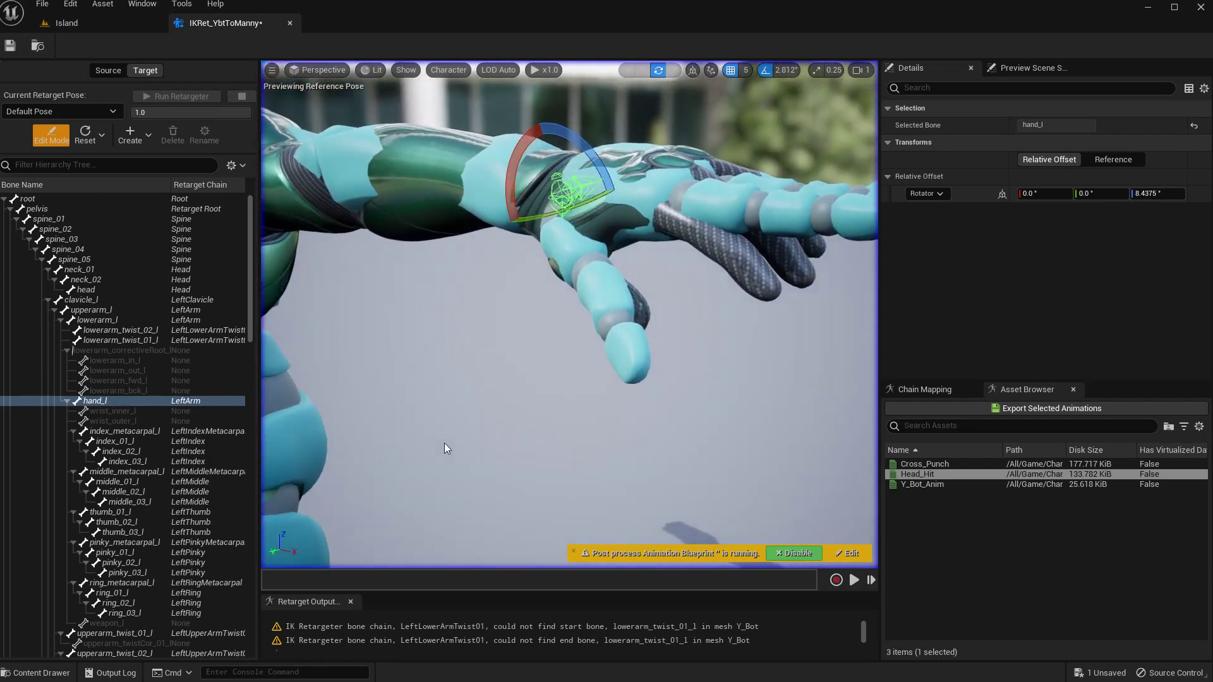
right_click_drag(445, 442, 398, 442)
right_click_drag(549, 435, 562, 414)
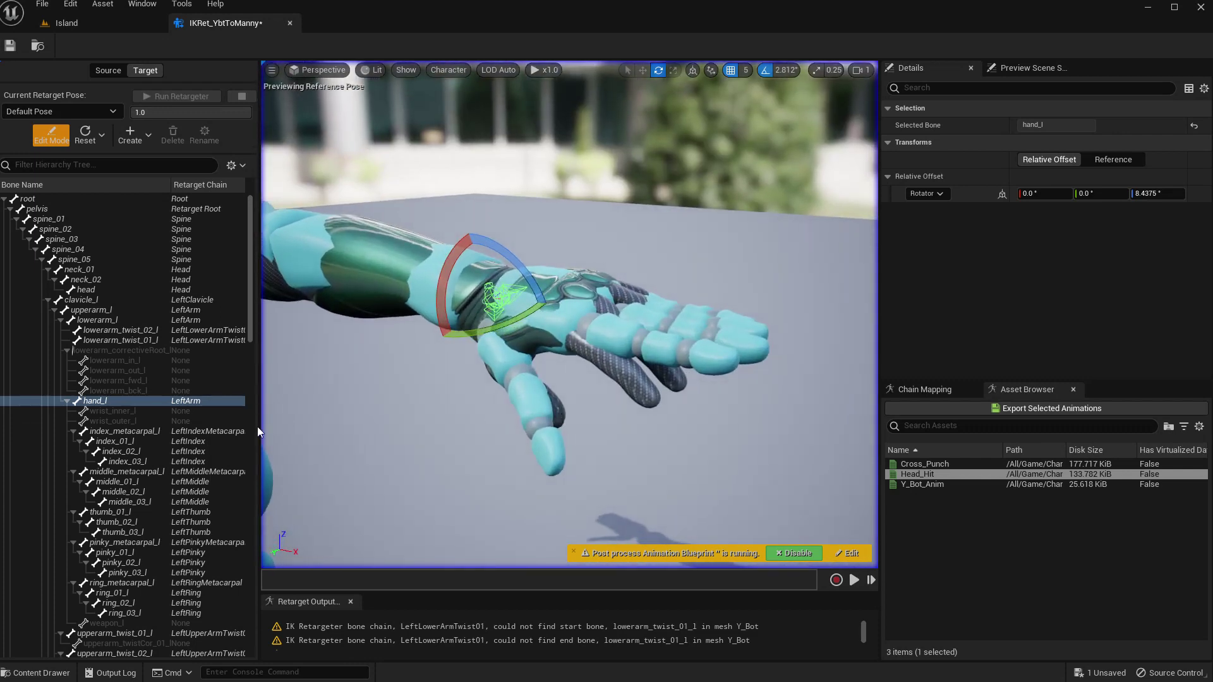
left_click(121, 432)
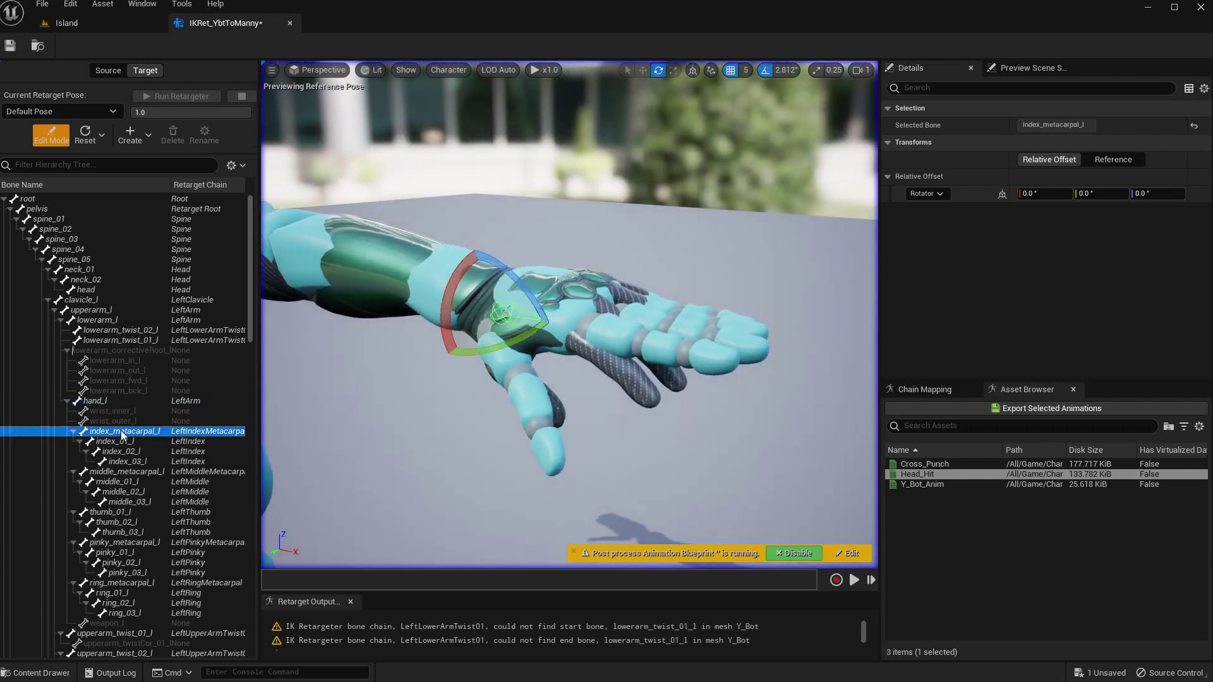
left_click(120, 443)
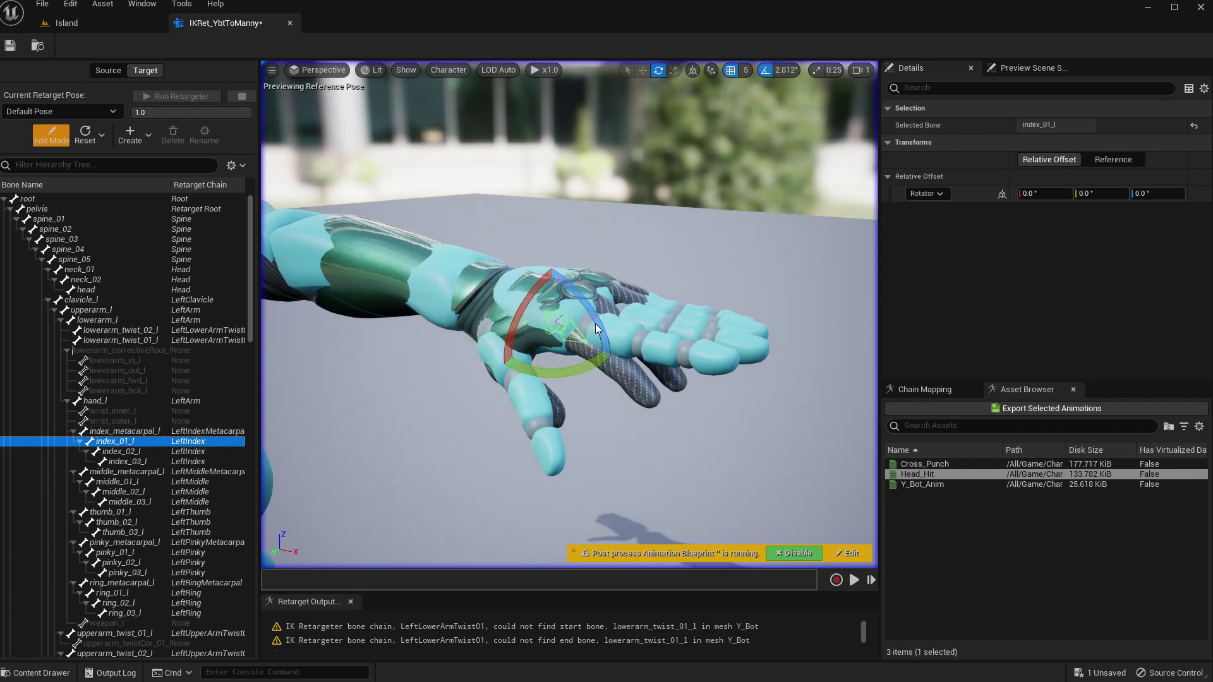
left_click_drag(595, 324, 605, 361)
Rotate index_02_l and set index_03_l to 11.25° on Z to straighten Manny's left index finger
left_click(140, 453)
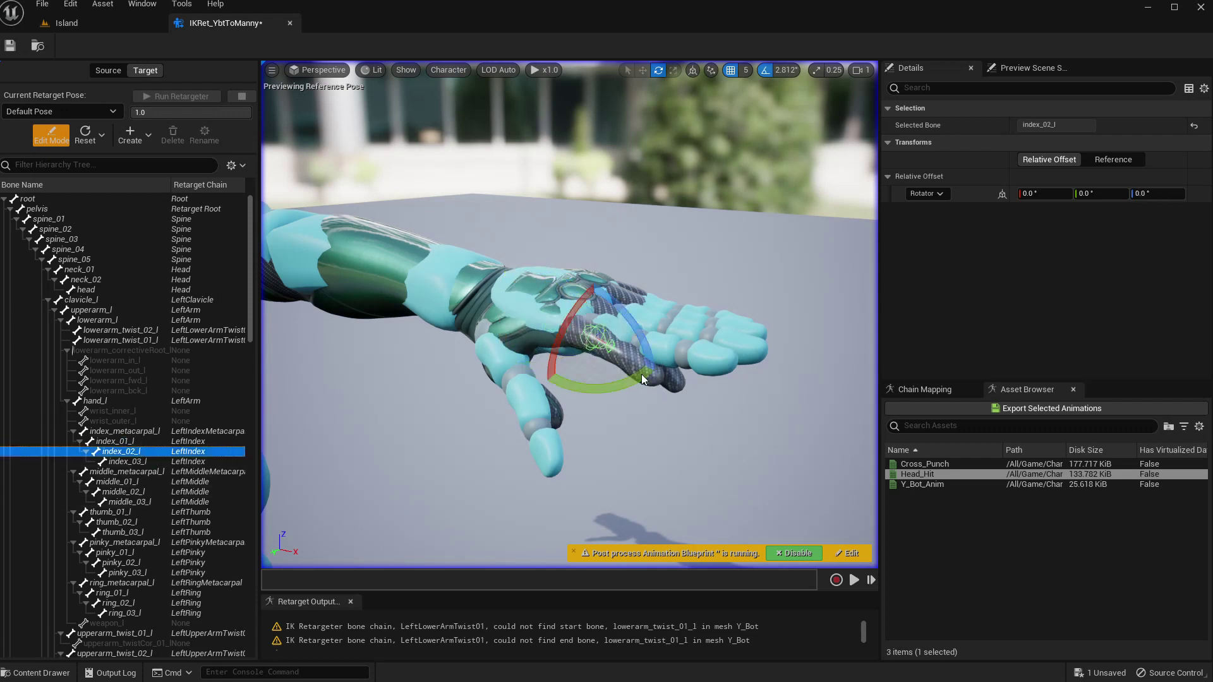
left_click_drag(638, 340, 673, 399)
left_click(124, 462)
right_click_drag(665, 360, 588, 379)
right_click_drag(644, 410, 632, 398)
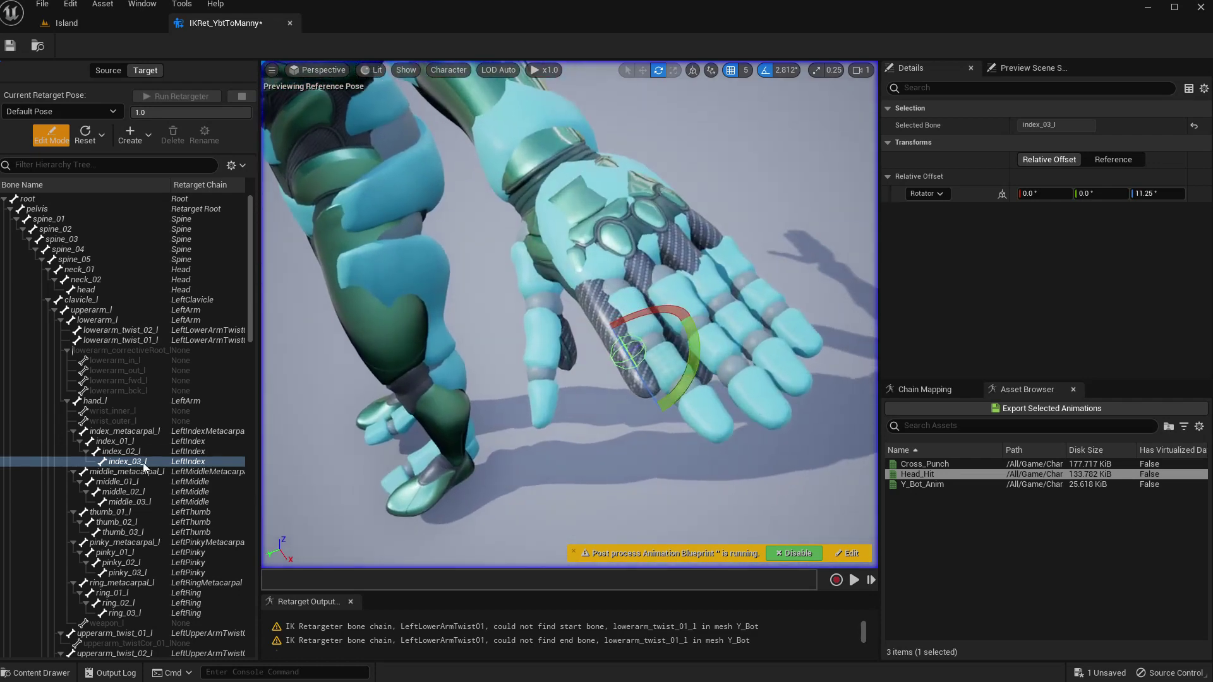
Rotate index_01_l to 8.4375° on Y and middle_01_l to 11.25° on Z to match the Y Bot's fingers
left_click(111, 441)
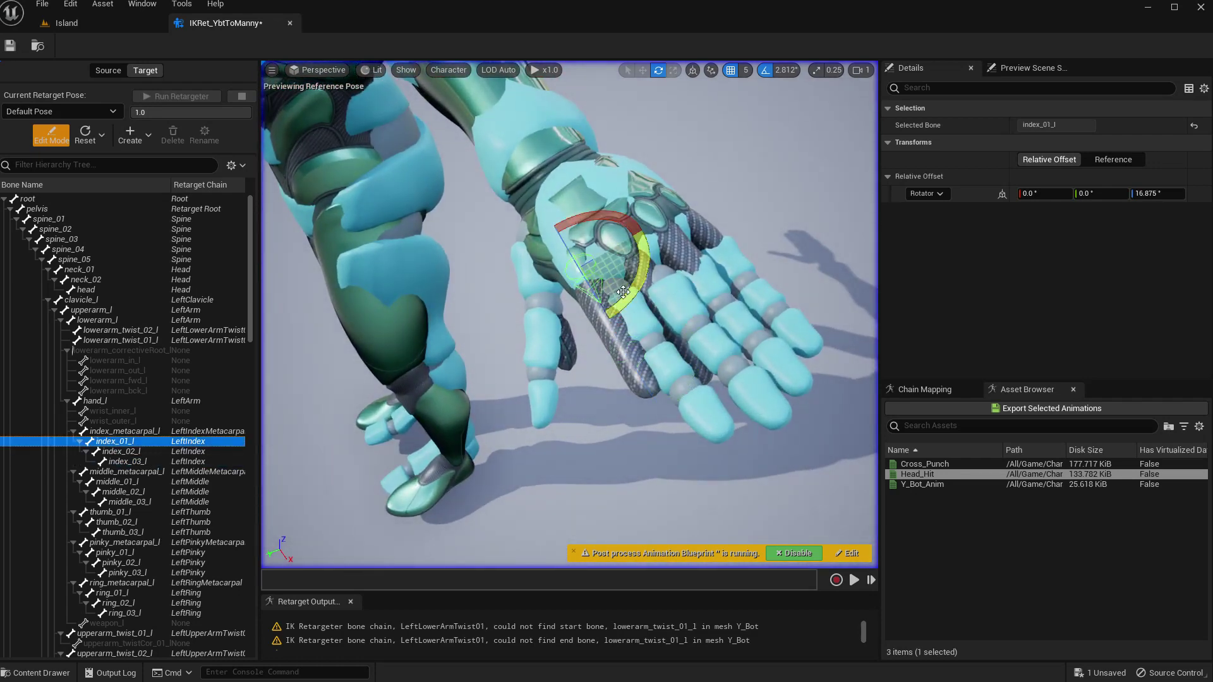
left_click_drag(624, 295, 661, 333)
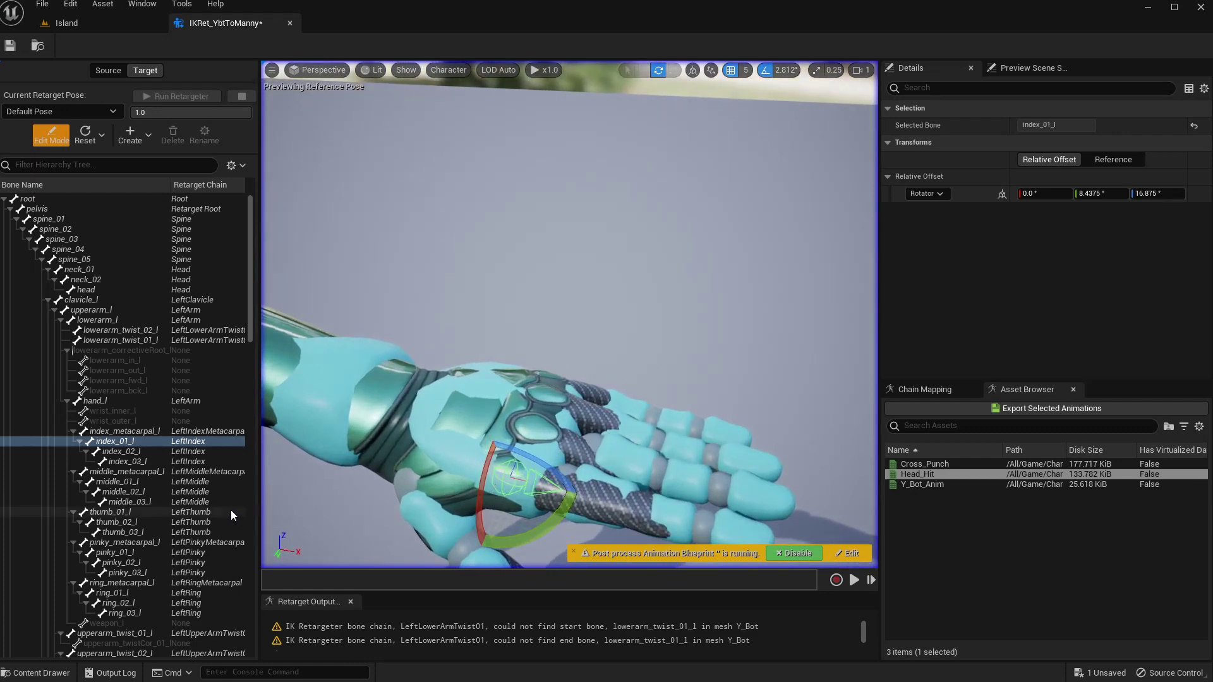
left_click(108, 472)
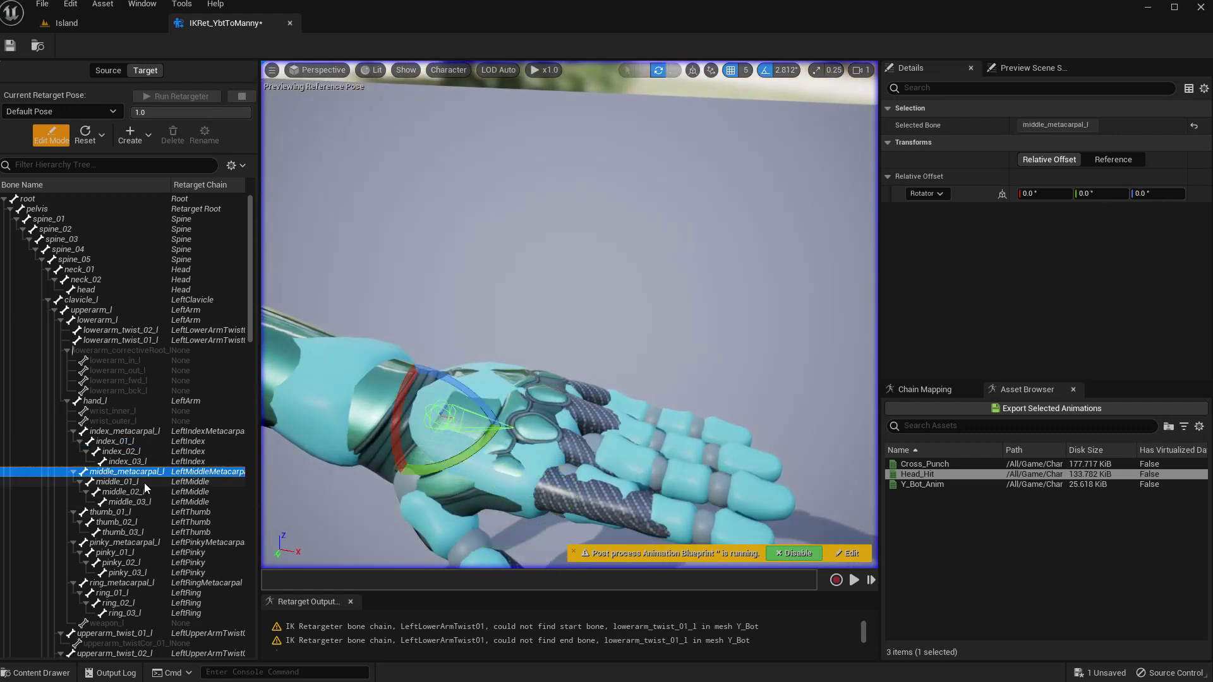
left_click(80, 482)
left_click(112, 483)
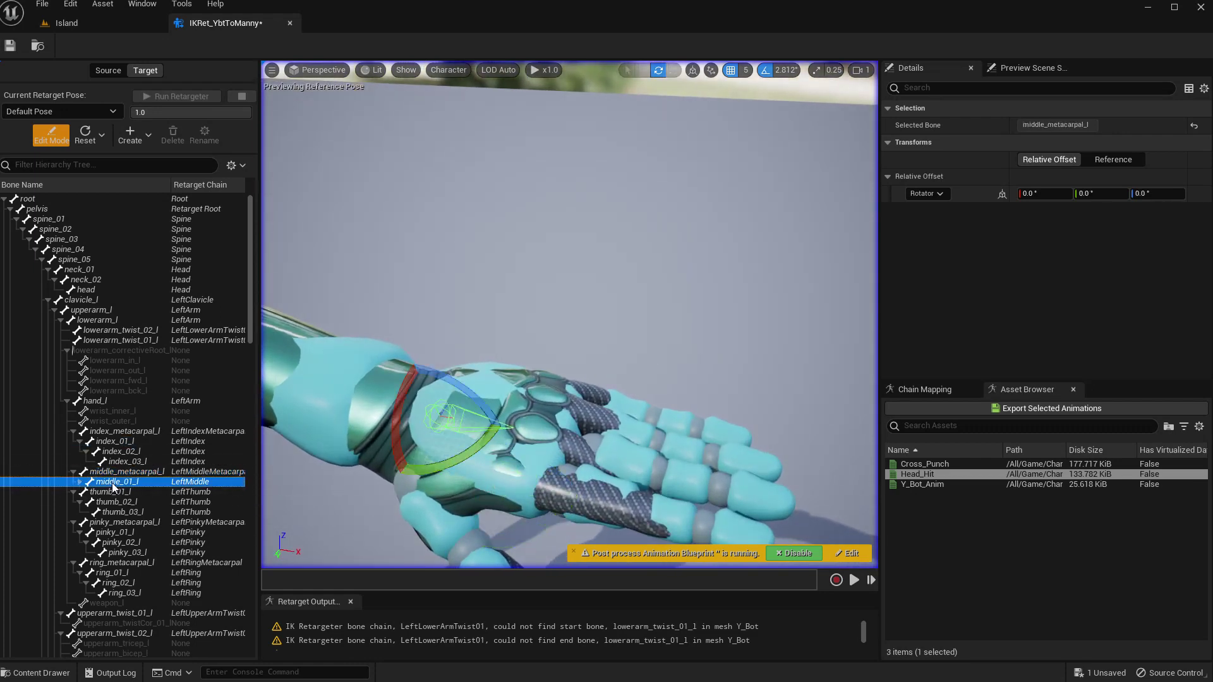
left_click_drag(568, 328, 454, 341, "alt")
left_click_drag(638, 335, 534, 385, "alt")
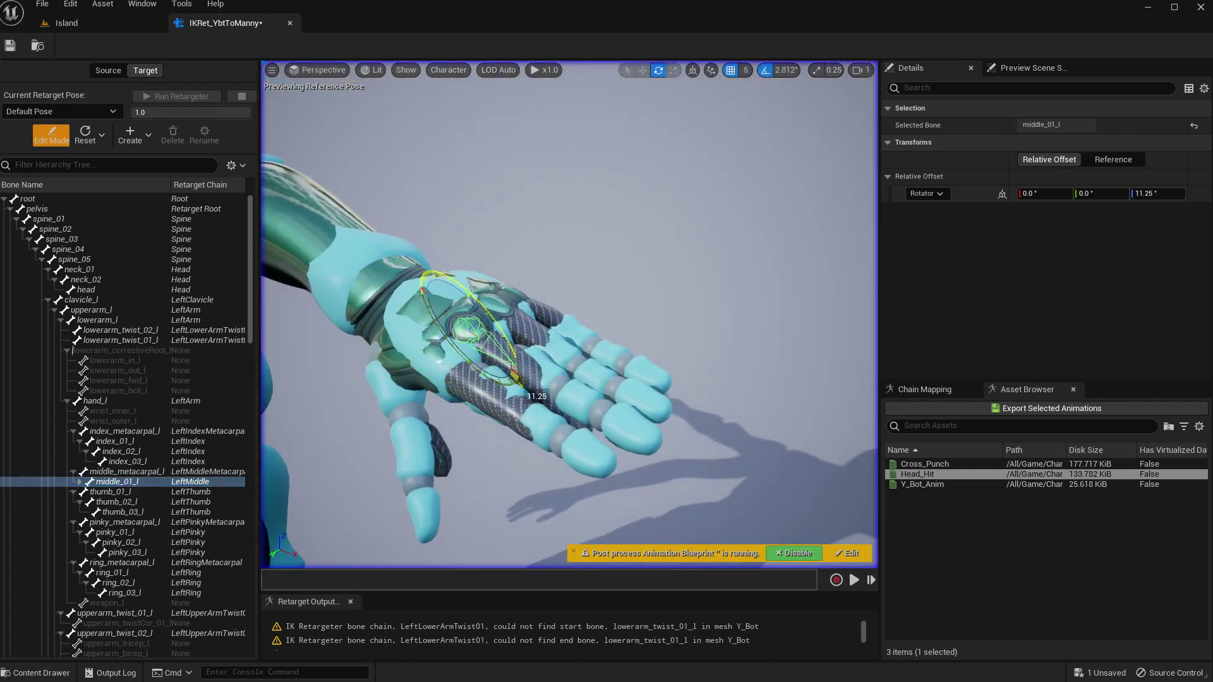
Rotate middle_02_l and middle_03_l to straighten Manny's left middle finger along the Y Bot's finger
left_click(120, 491)
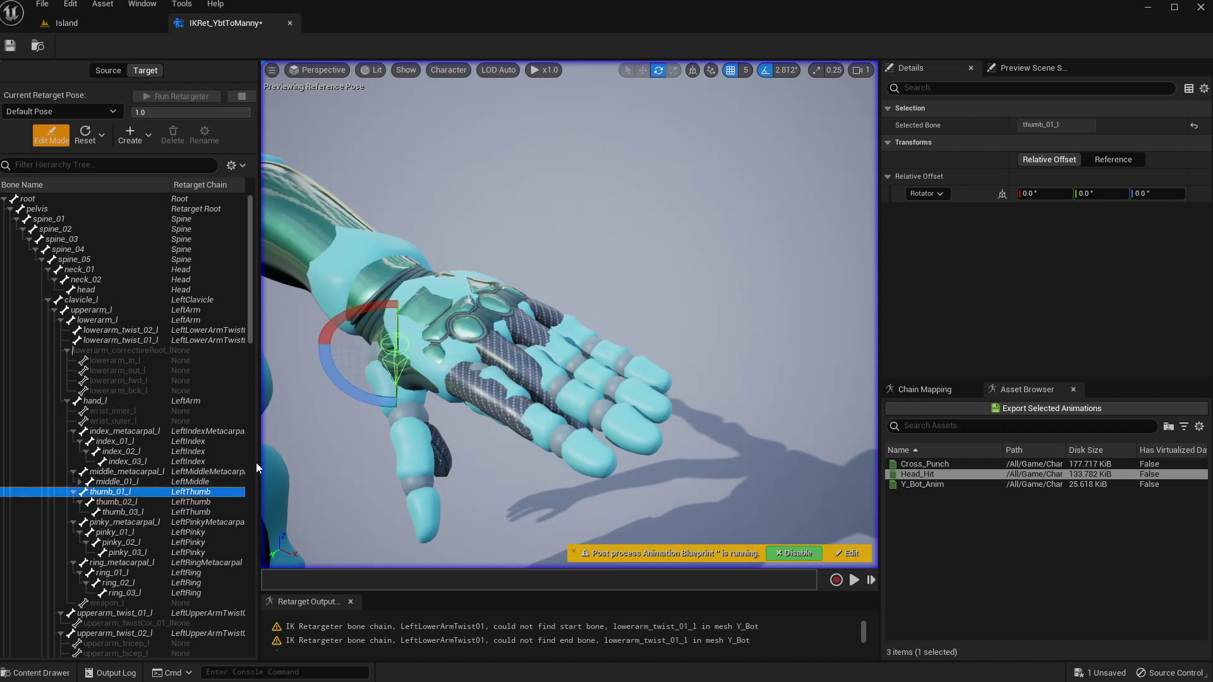
left_click(120, 481)
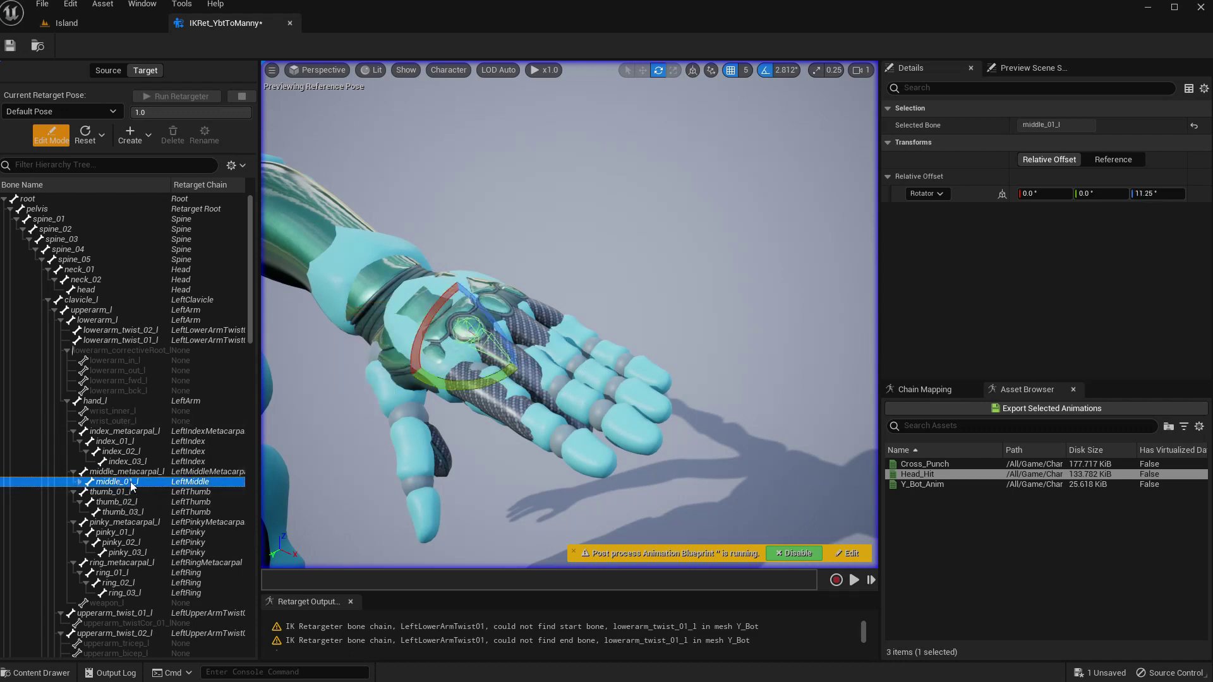
left_click(81, 481)
left_click(127, 492)
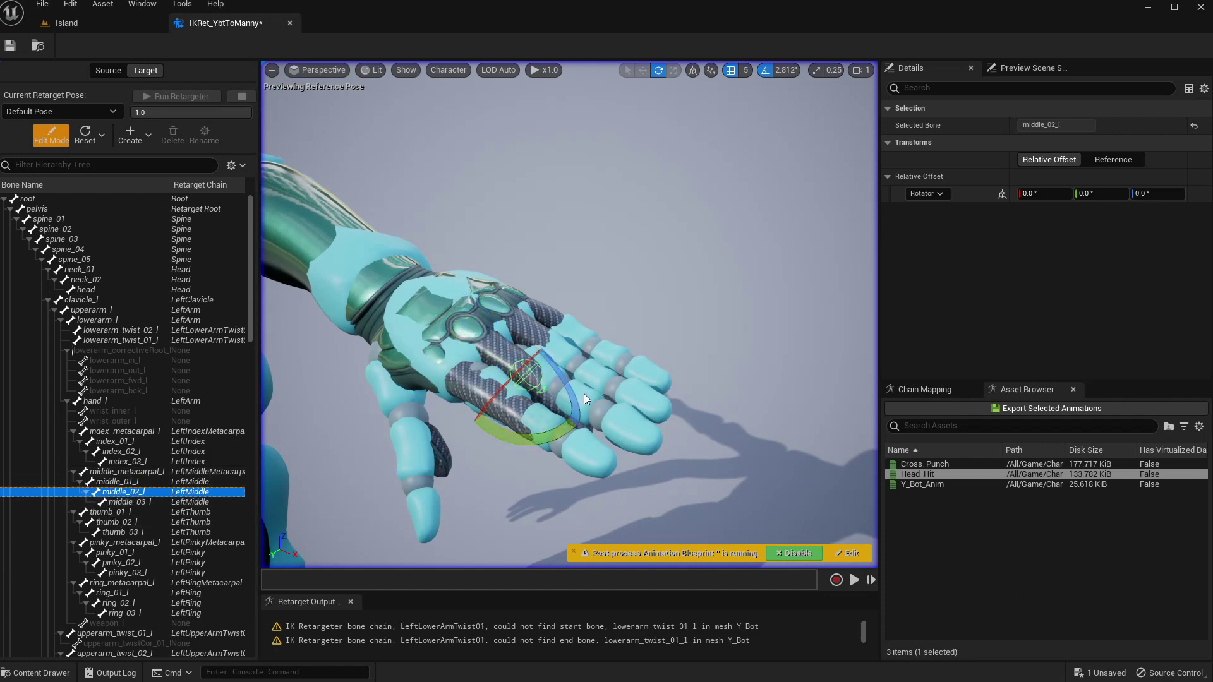
right_click_drag(583, 395, 597, 392)
left_click_drag(561, 400, 559, 432)
left_click(597, 419)
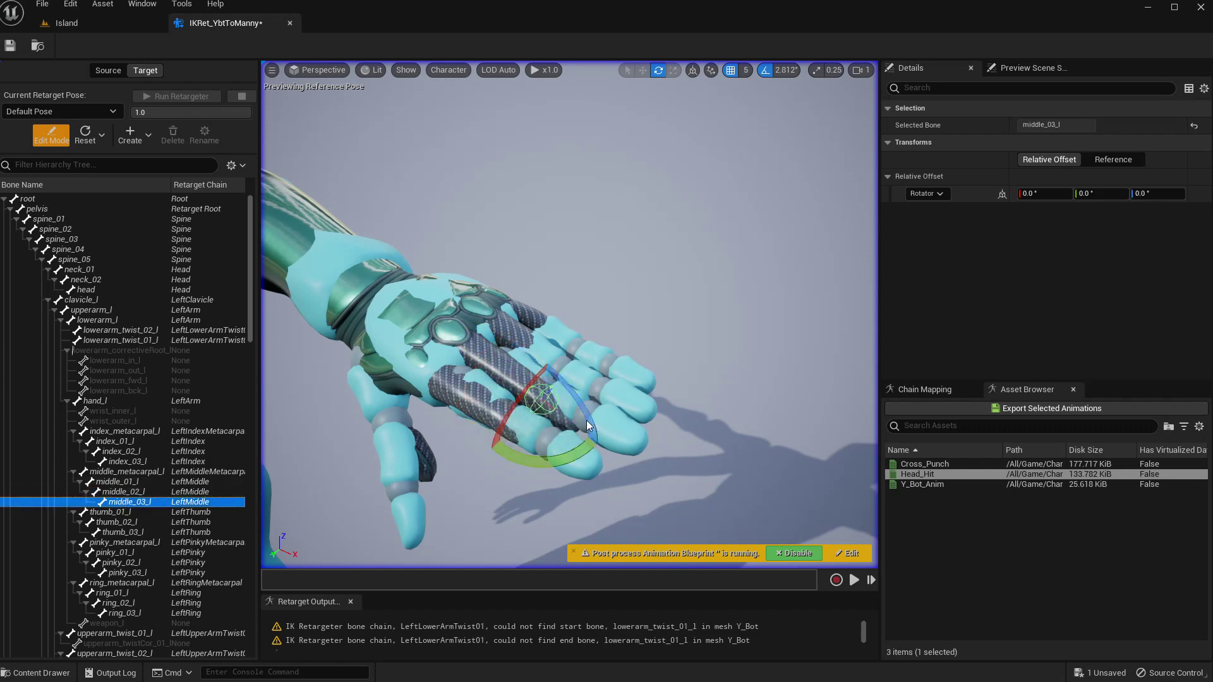
right_click_drag(586, 420, 608, 414)
left_click_drag(569, 428, 573, 446)
Rotate middle_01_l to 2.8125° on Y to align the middle finger sideways with the Y Bot's
right_click_drag(573, 446, 386, 404)
key("q")
key("d")
key("e")
right_click_drag(505, 417, 422, 432)
left_click(116, 482)
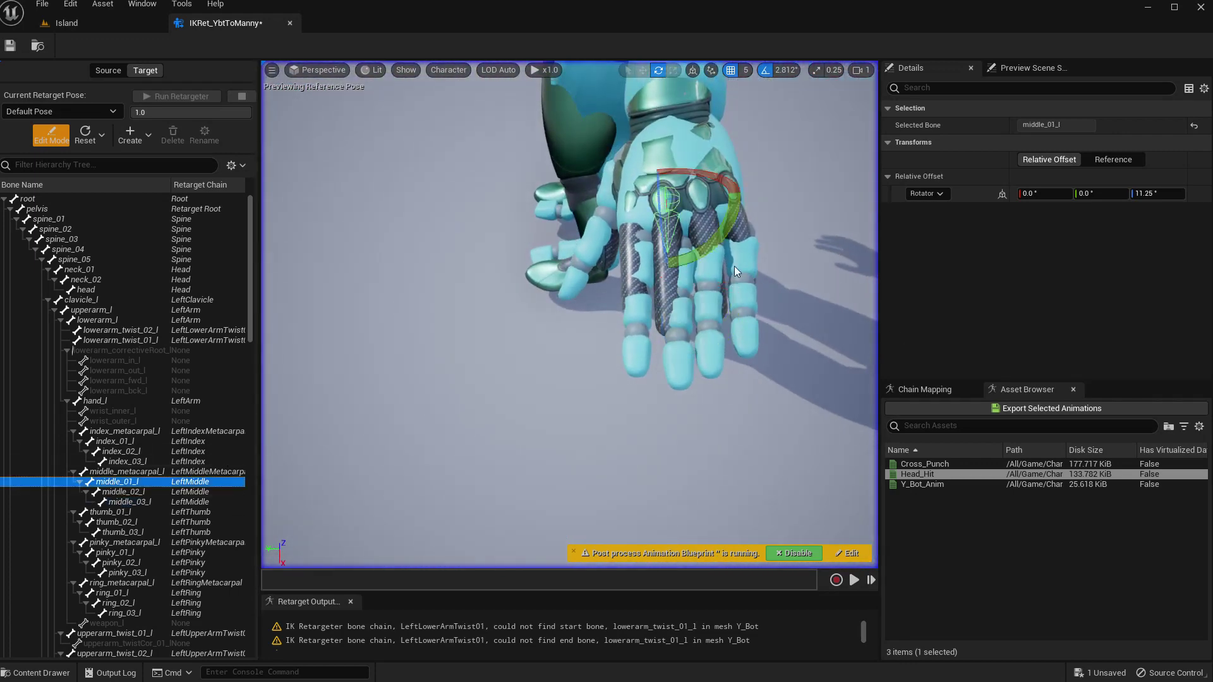
left_click_drag(719, 259, 715, 263)
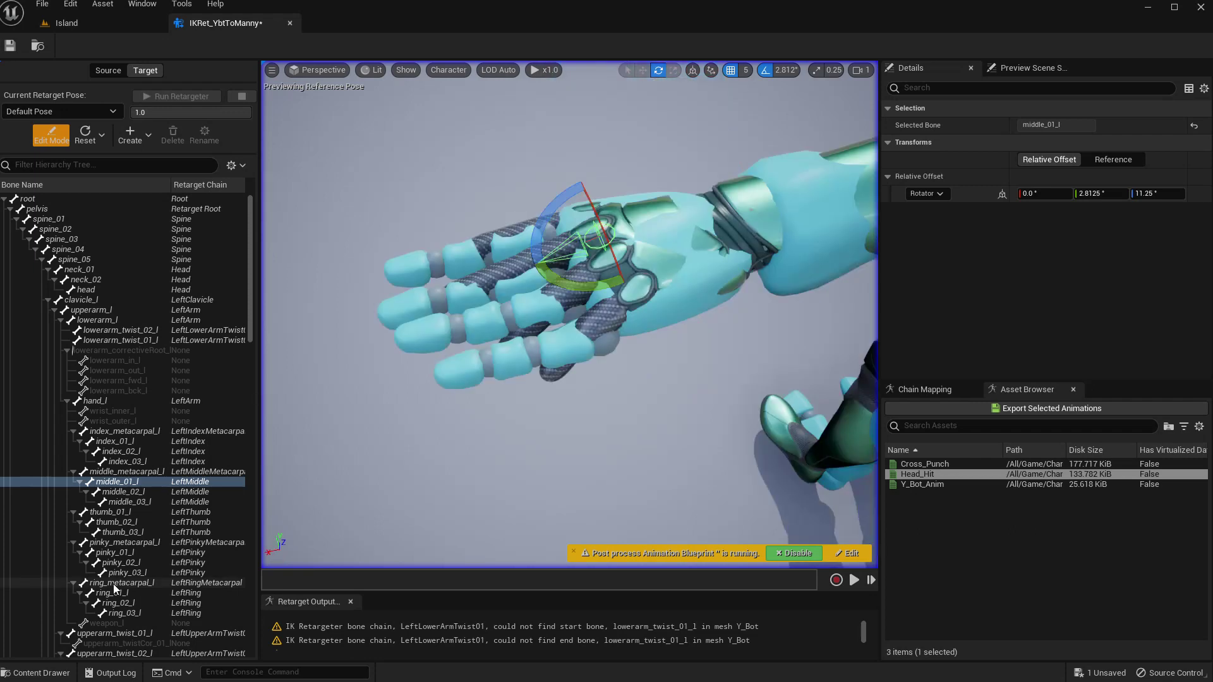
Rotate ring_01_l to 2.8125° and ring_02_l to 19.6875° on Z, and rotate ring_03_l towards the Y Bot's ring finger
left_click(115, 583)
left_click(108, 593)
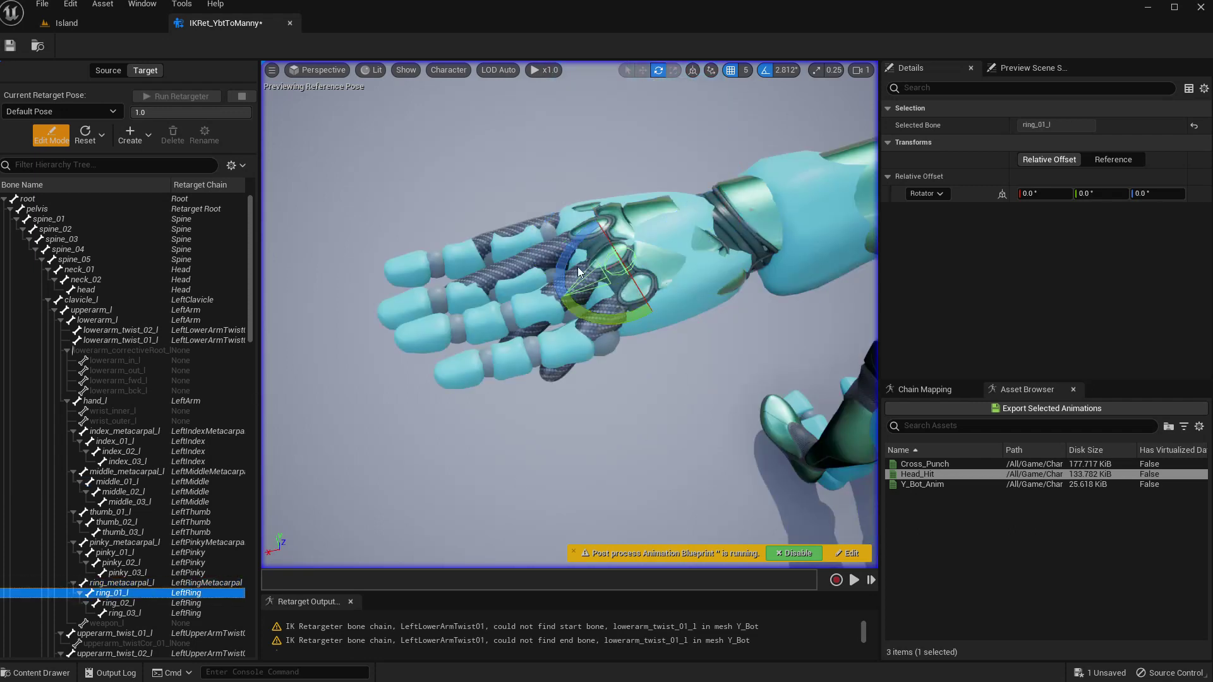
left_click_drag(577, 266, 355, 326)
left_click(118, 602)
left_click(116, 611)
right_click_drag(355, 326, 309, 373)
key("w")
right_click_drag(476, 325, 471, 327)
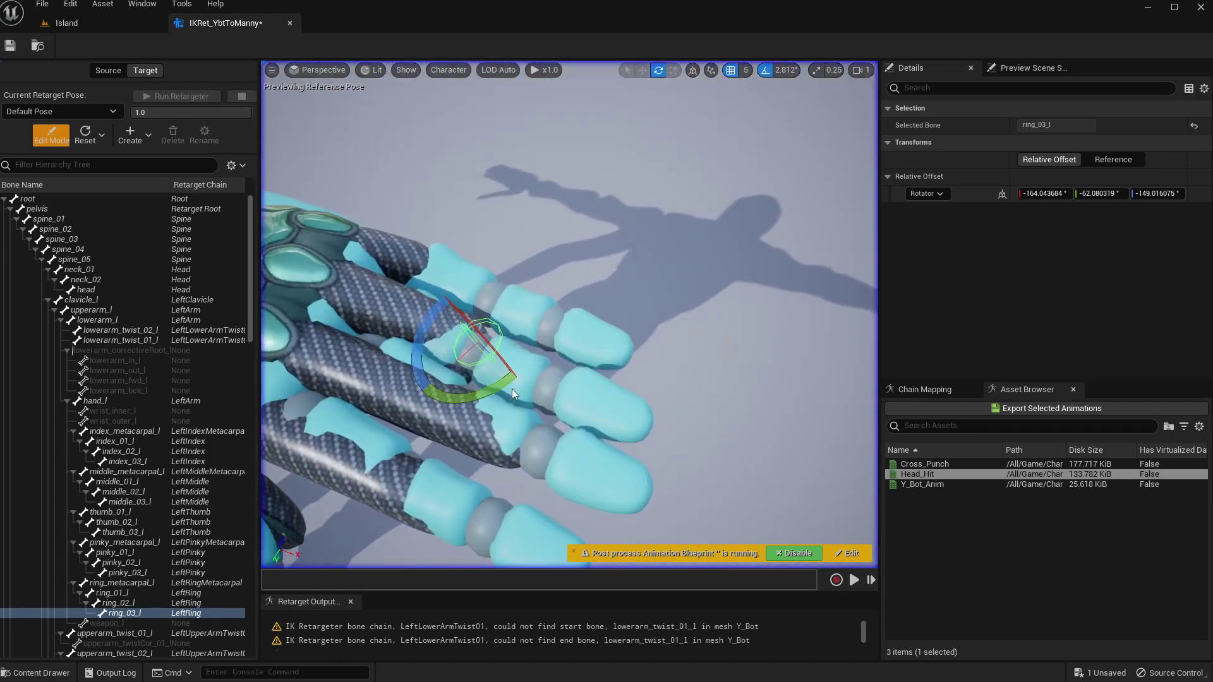
right_click_drag(530, 379, 573, 403)
Try rotating ring_01_l to -2.8125° on Y and return it to 0°
left_click(111, 593)
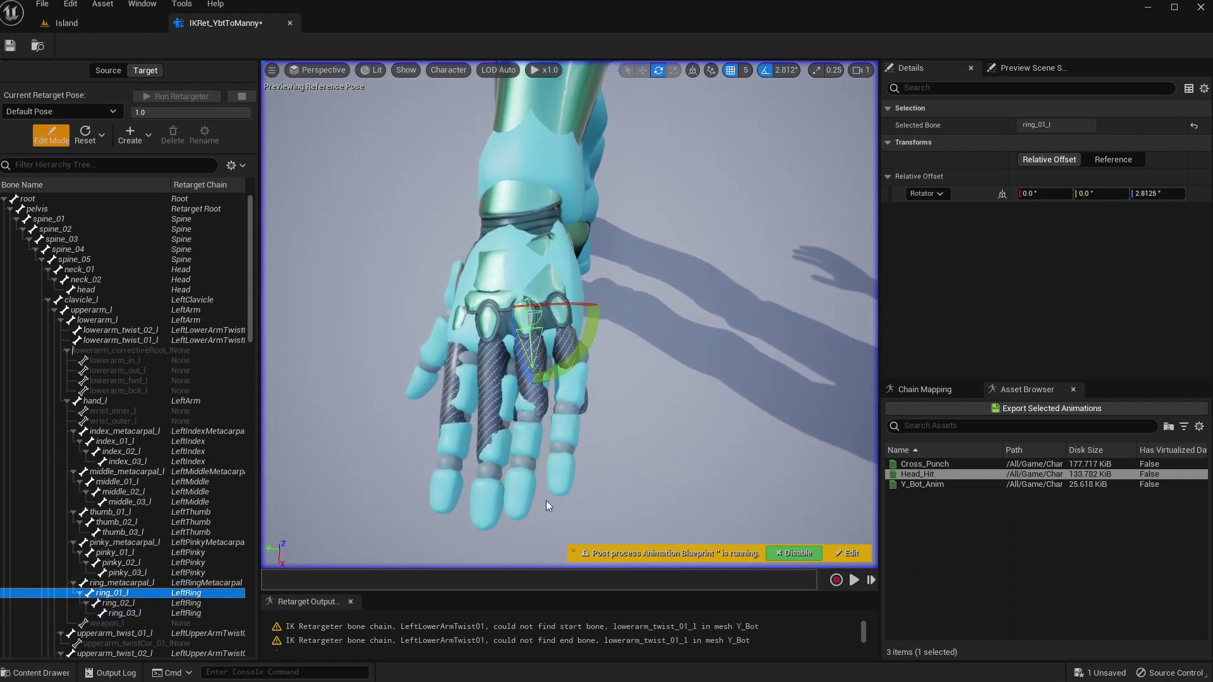
left_click_drag(579, 350, 571, 363)
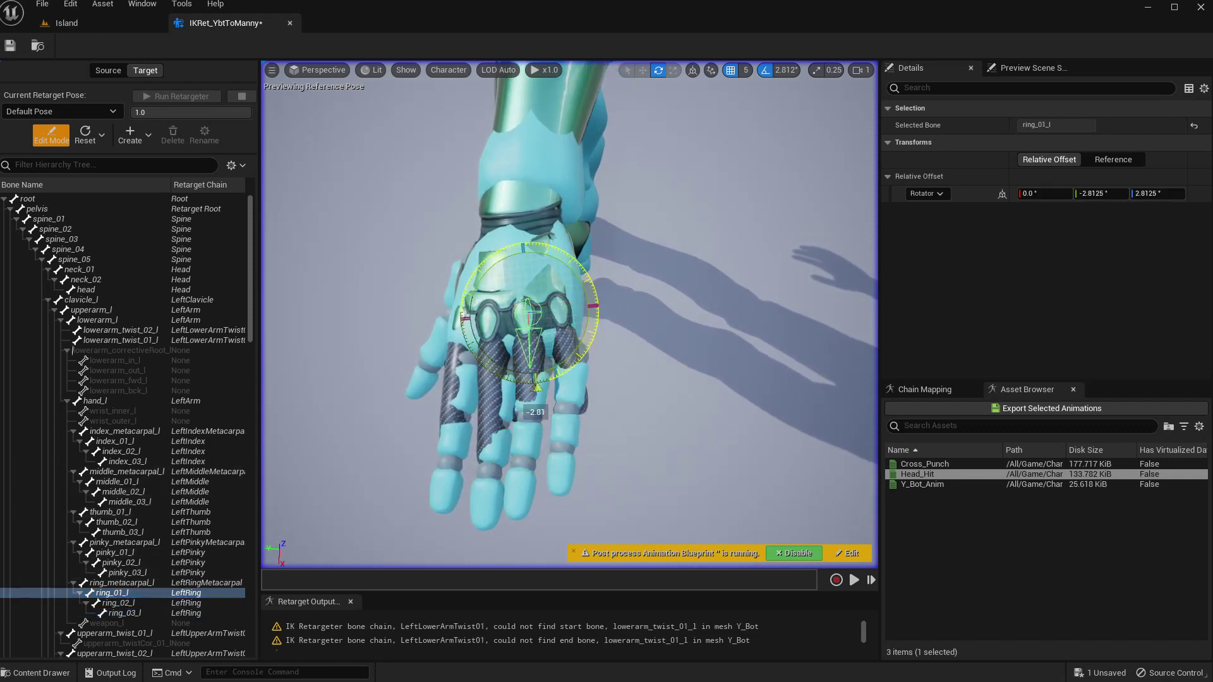
right_click_drag(571, 363, 606, 355)
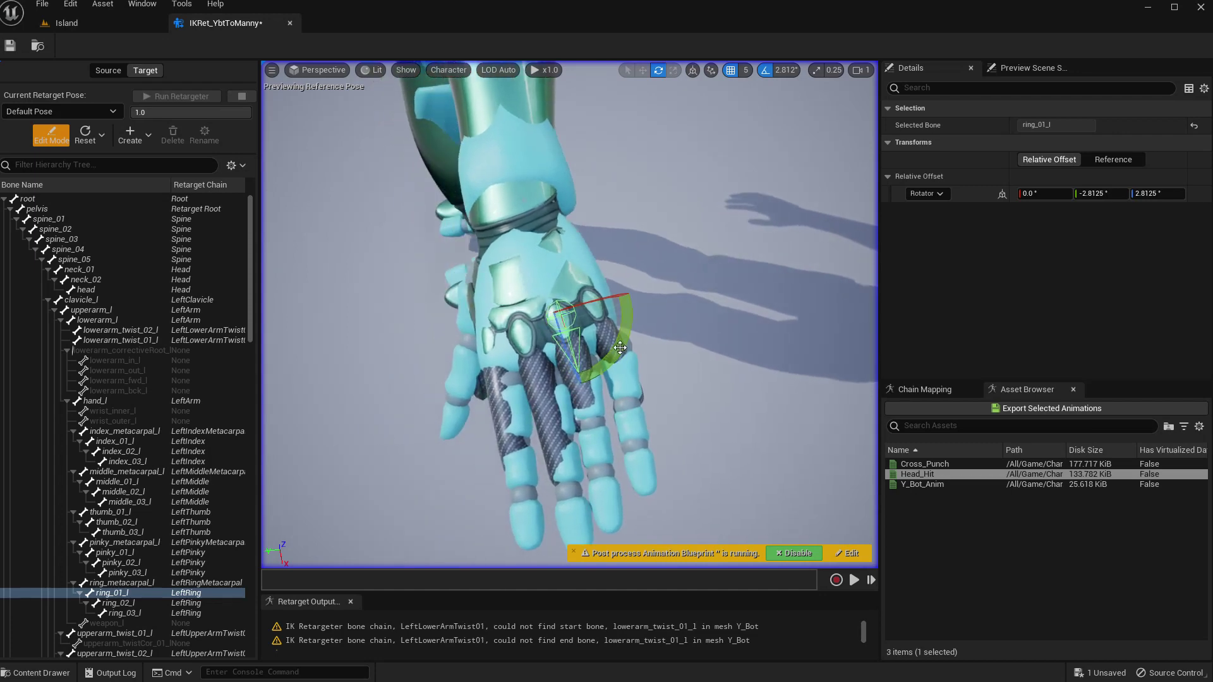
left_click_drag(610, 352, 590, 404)
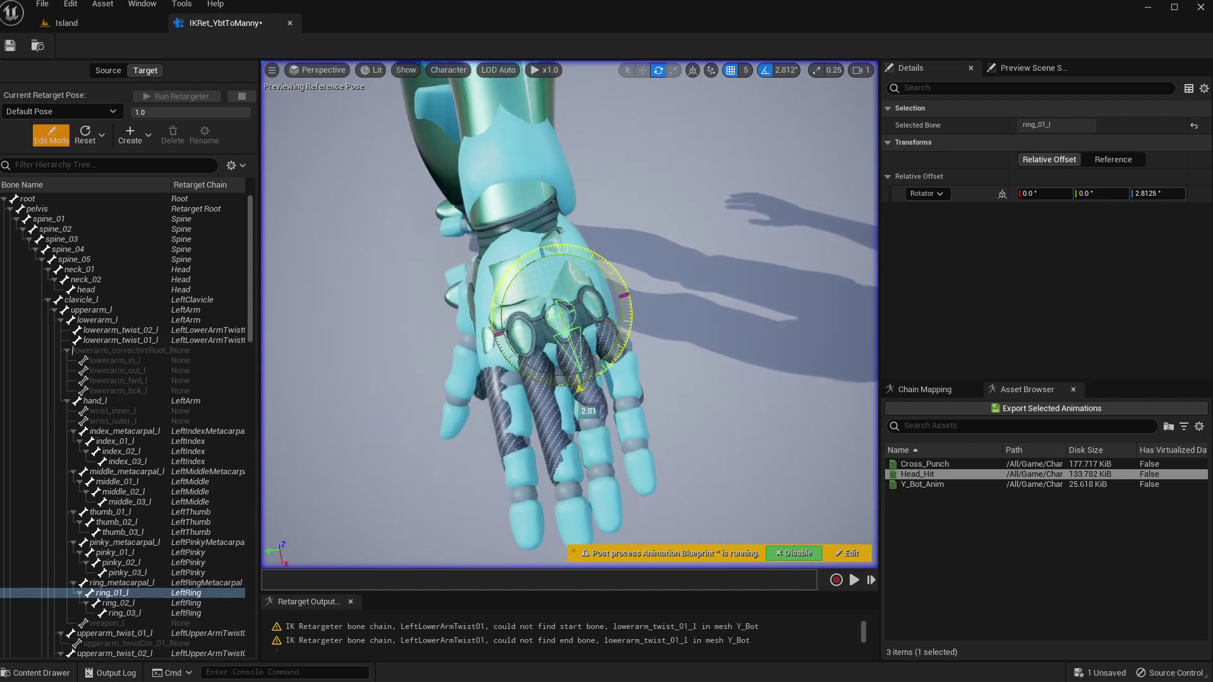
right_click_drag(702, 374, 728, 388)
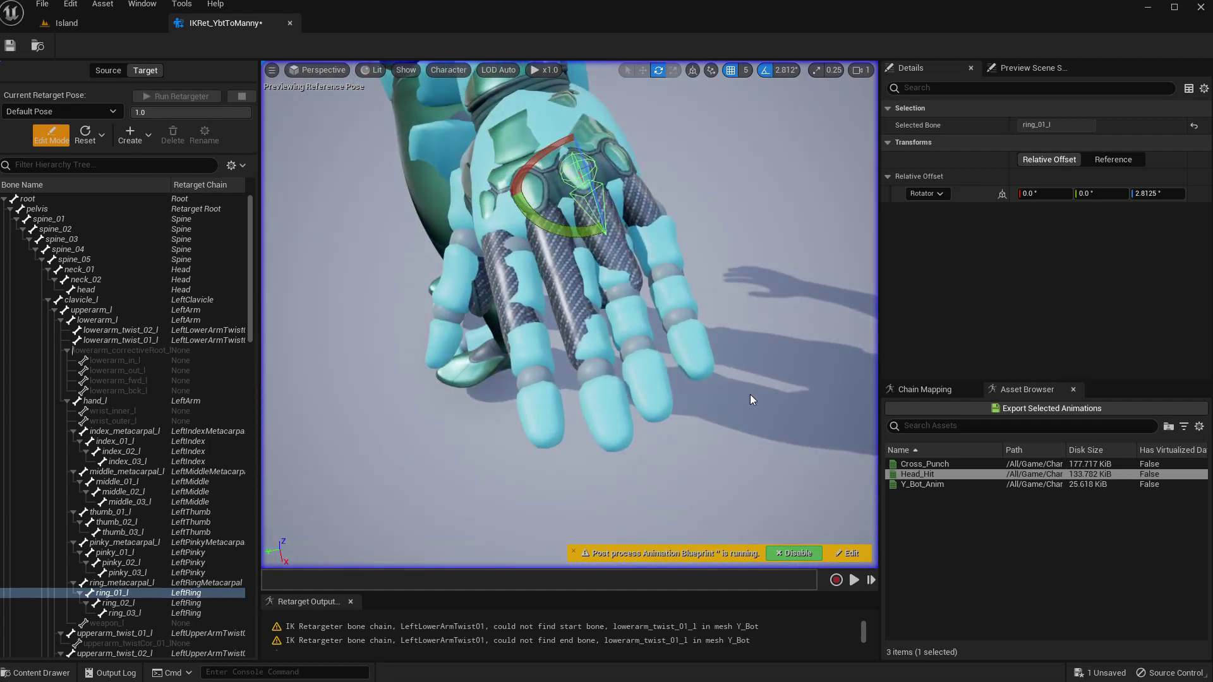
Set the Source Mesh Offset X to -100 to move the Y Bot away from Manny's hand
left_click(787, 250)
left_click(1052, 339)
type("100")
key("Return")
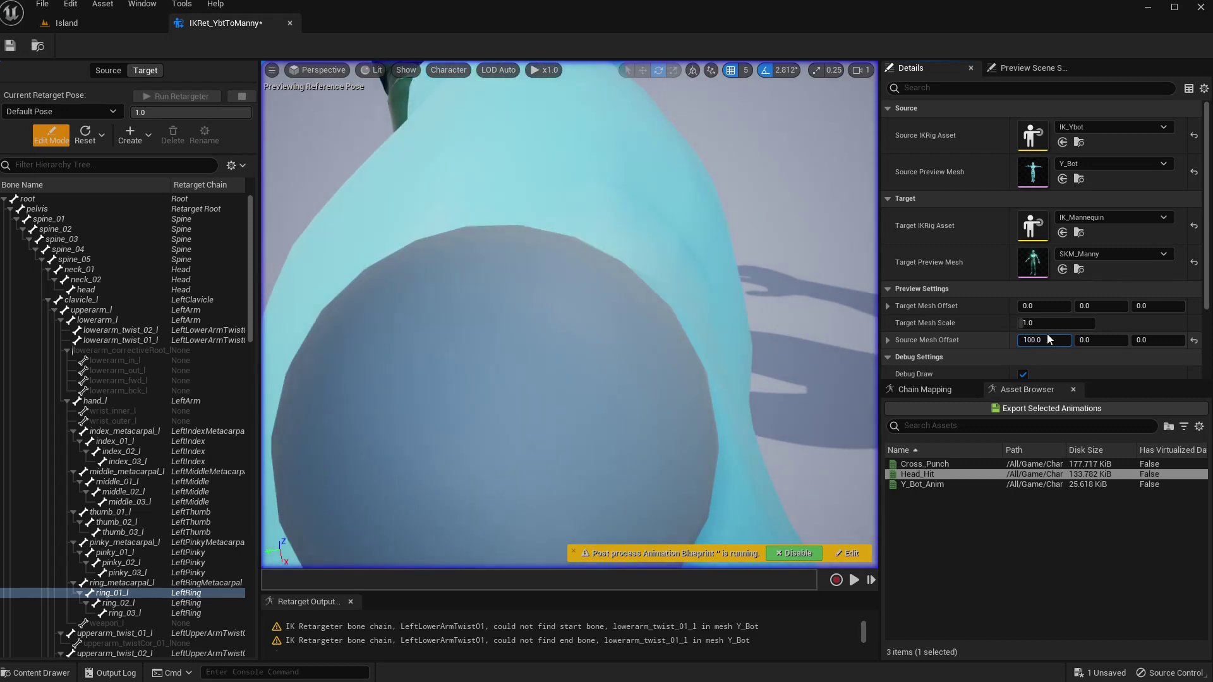
type("-100")
key("Return")
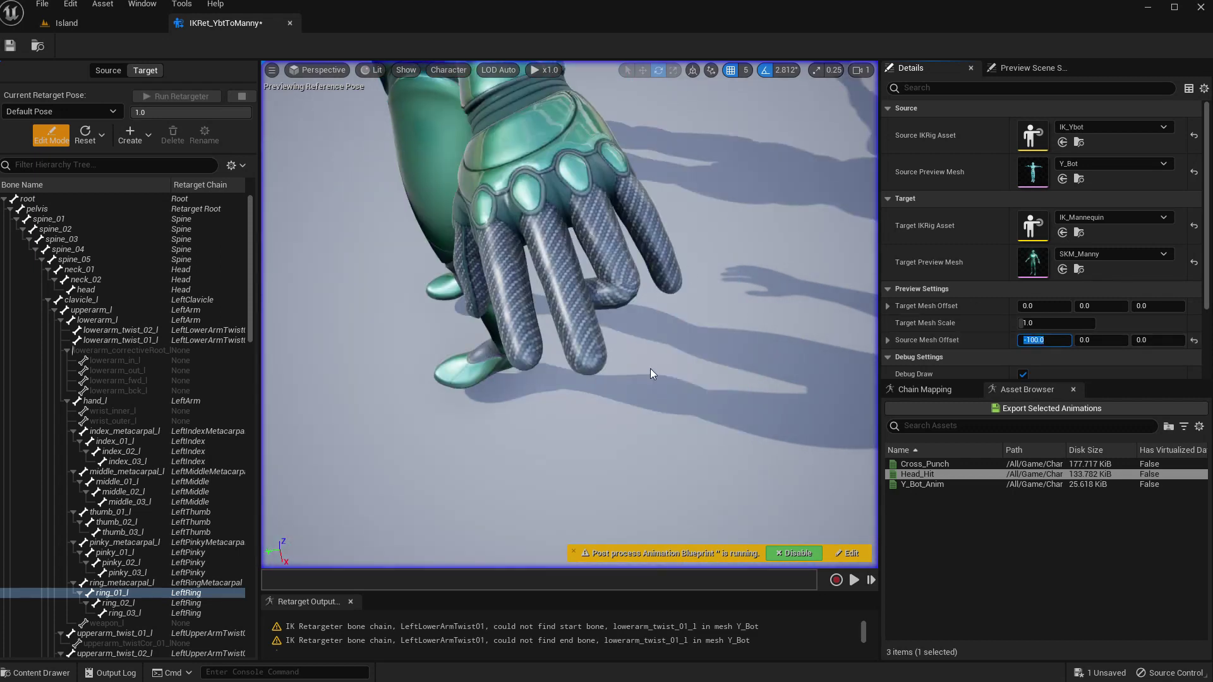
Rotate ring_03_l to about -9.3°, 3.8°, 24.7° to uncurl the ring fingertip, undoing the stray rotation
right_click_drag(654, 371, 568, 341)
left_click_drag(499, 404, 509, 406)
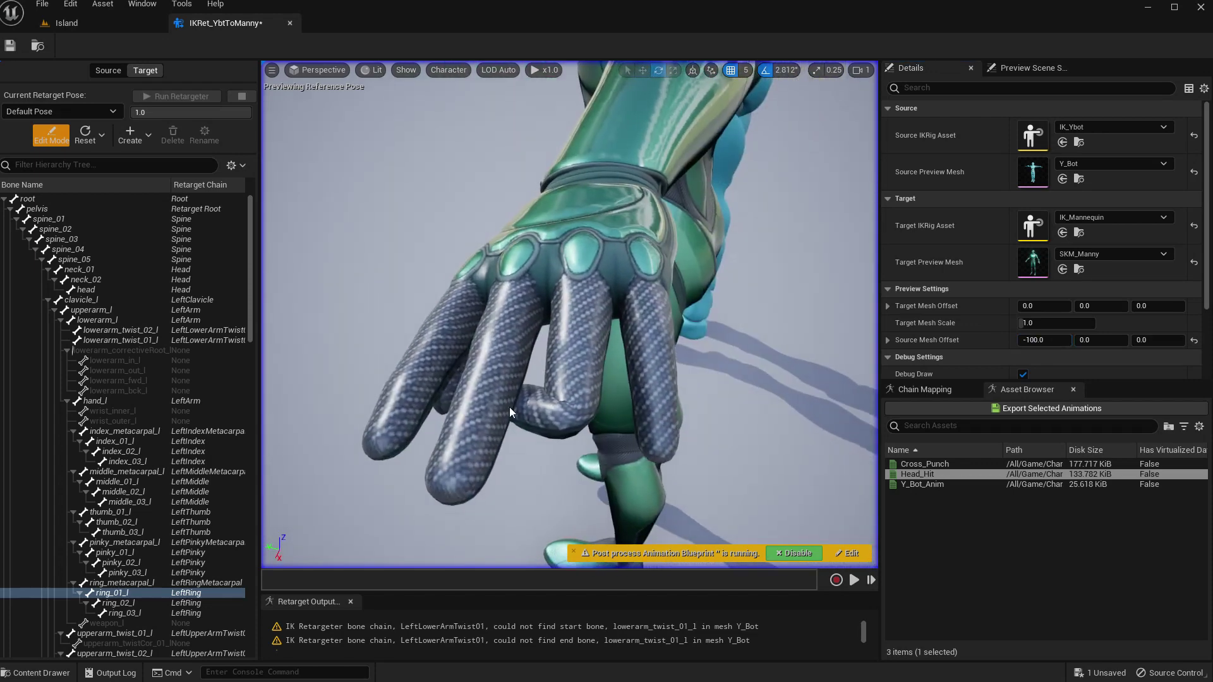
left_click(123, 603)
left_click(120, 612)
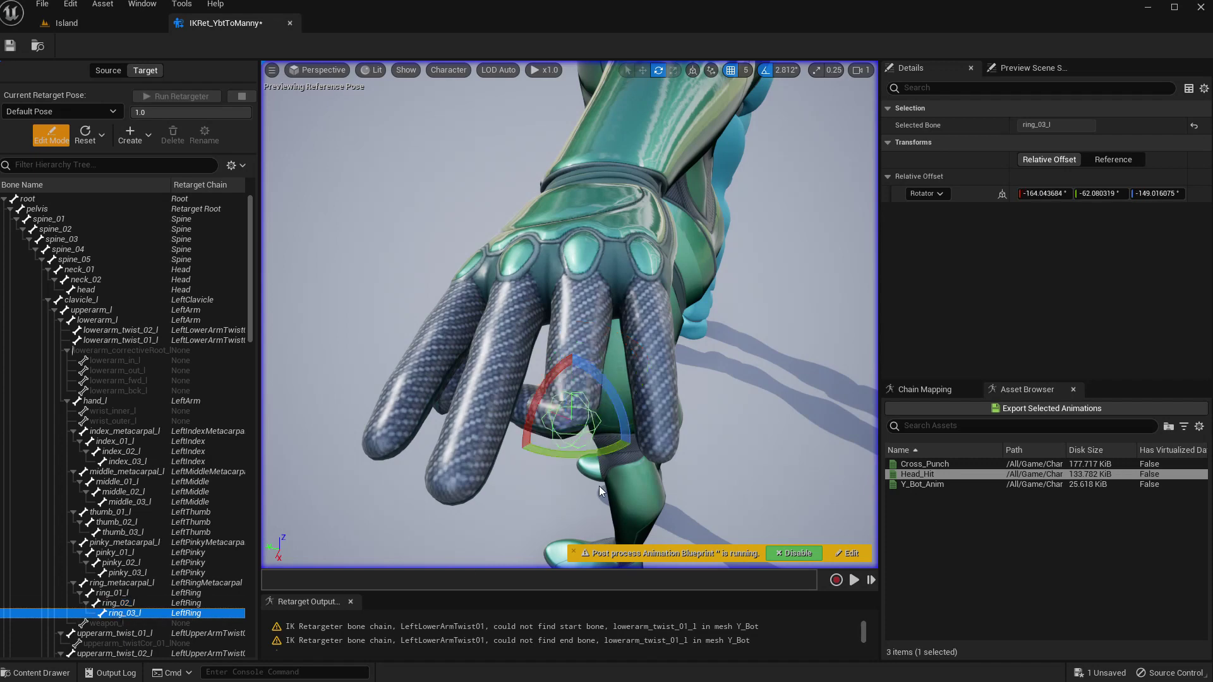
mouse_move(538, 449)
left_mouse_down()
mouse_move(578, 441)
mouse_move(531, 427)
left_mouse_up()
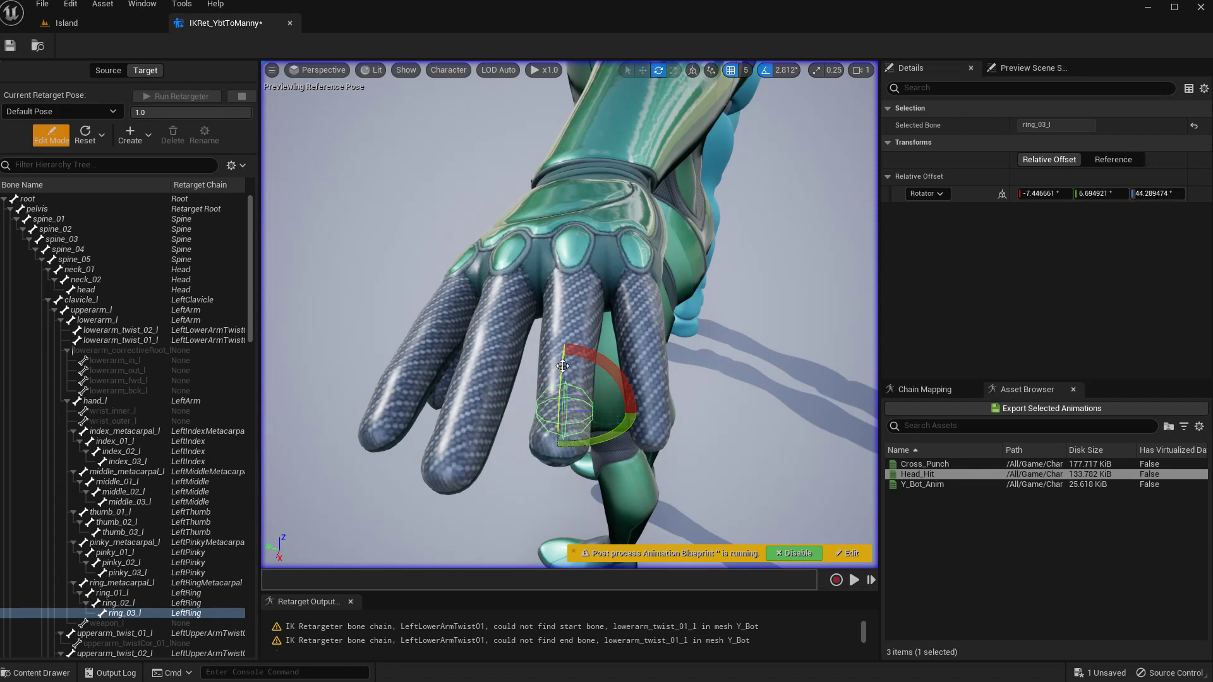
left_click_drag(561, 379, 563, 427)
middle_click_drag(590, 388, 722, 424)
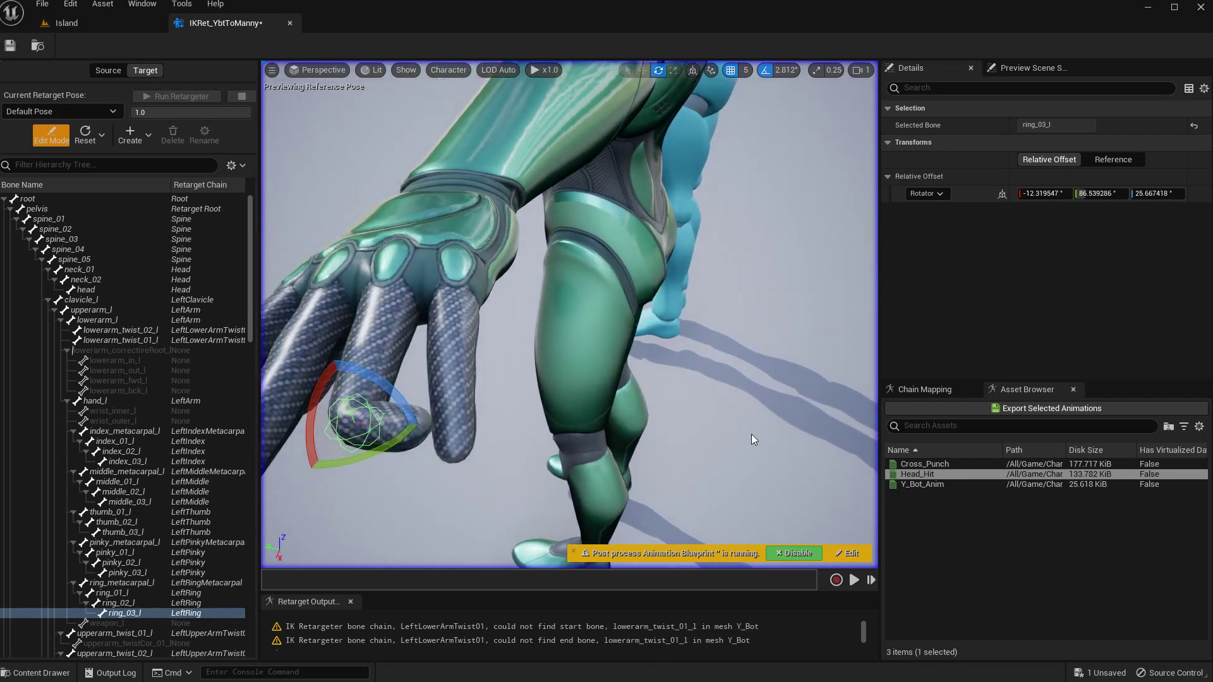
key("ctrl+z")
right_click_drag(662, 415, 625, 495)
right_click_drag(692, 395, 741, 379)
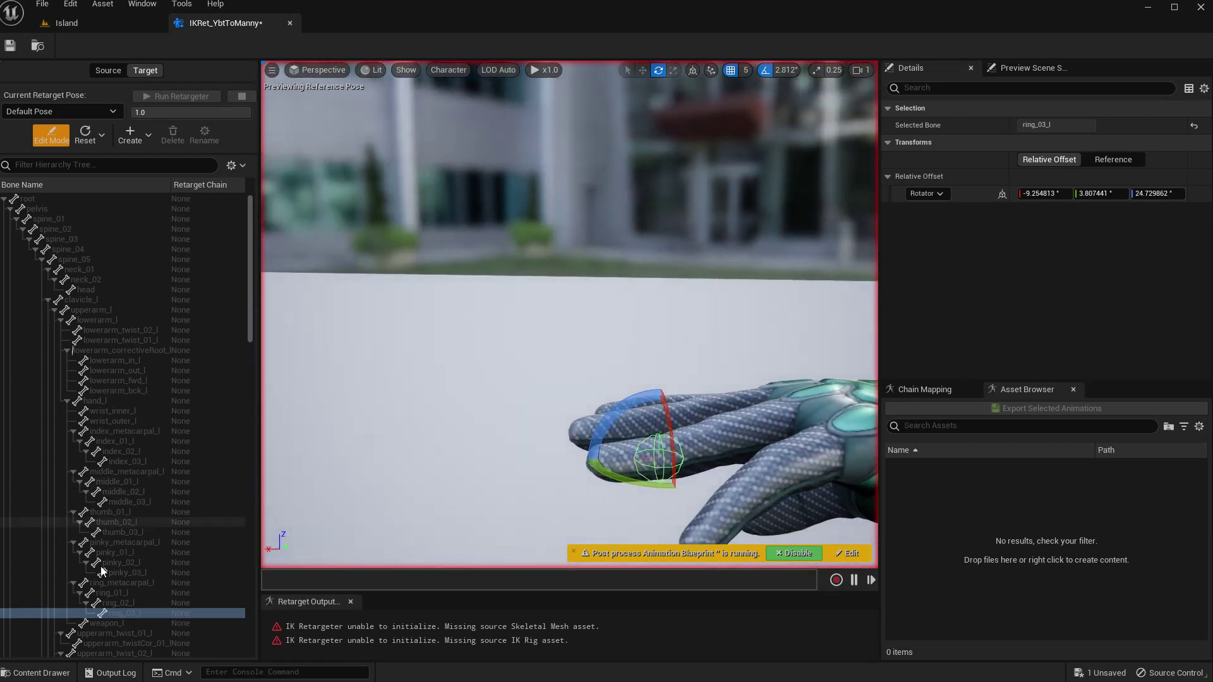
Set ring_02_l to 25.3125° on Z and rotate ring_03_l to about -9.6°, 2.9°, 19.2°
left_click(121, 603)
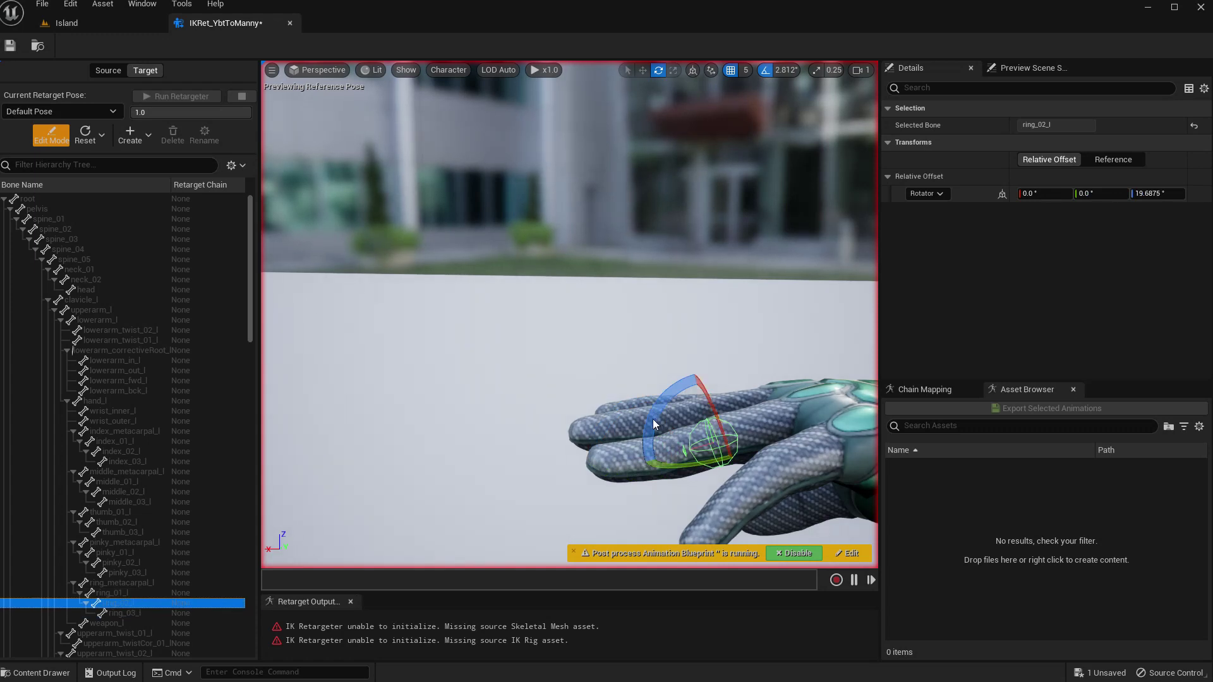
right_click_drag(647, 420, 671, 420)
left_click_drag(638, 419, 626, 442)
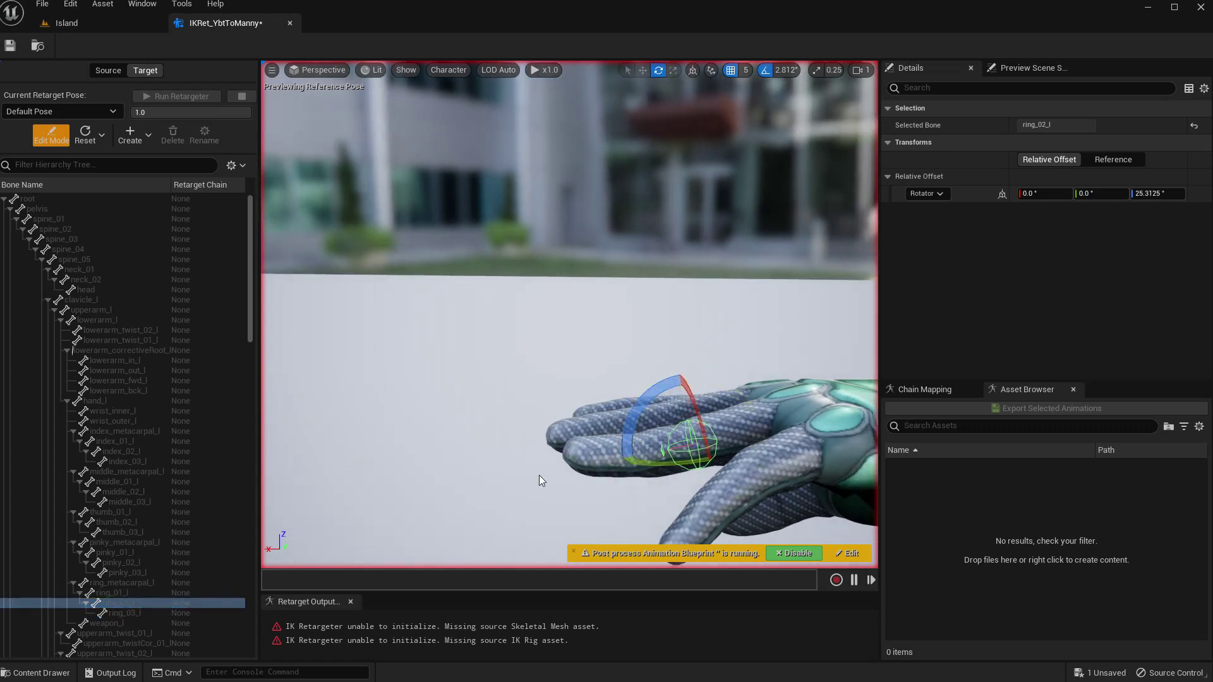
left_click(117, 613)
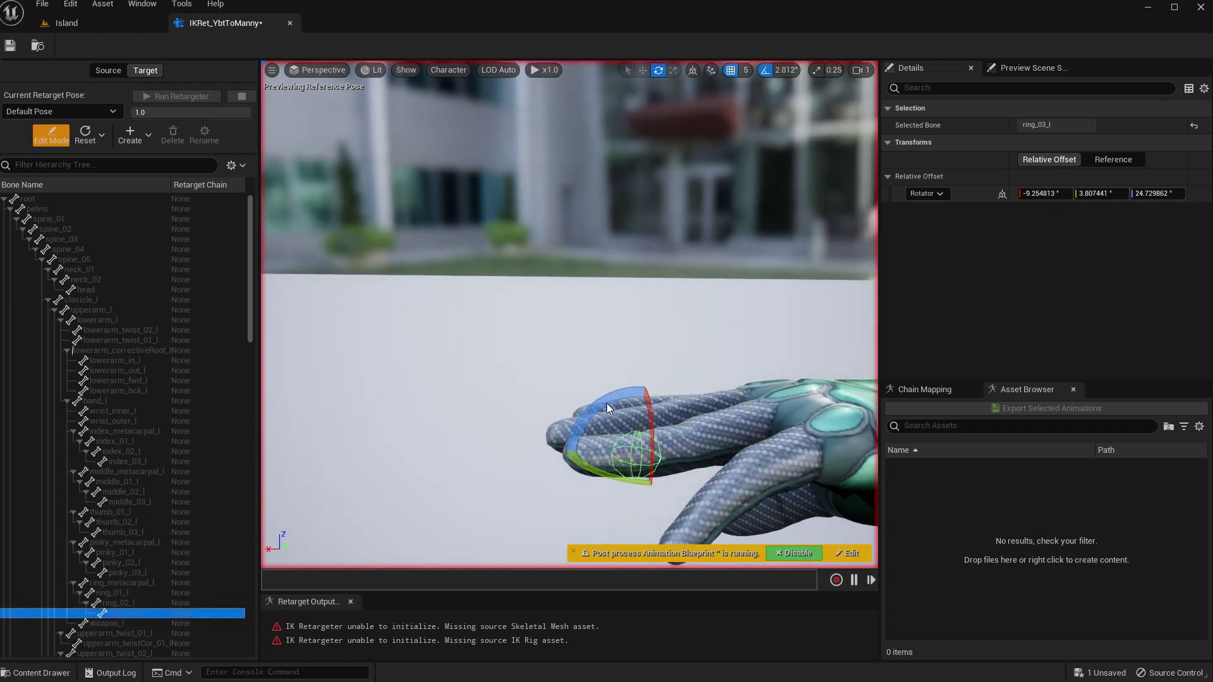
right_click_drag(604, 400, 586, 401)
left_click_drag(655, 396, 631, 442)
right_click_drag(632, 443, 704, 467)
Set the Source Mesh Offset X to 0 to overlay the Y Bot on Manny again
scroll(132, 599, "down", 2)
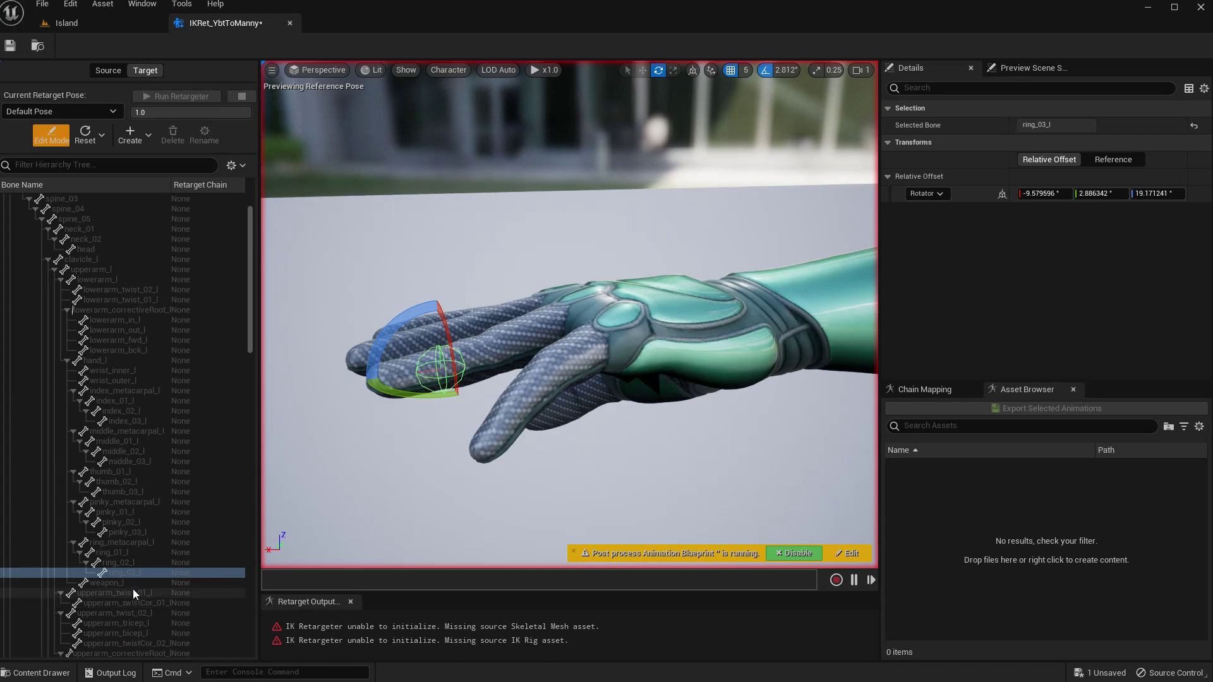
left_click(761, 197)
left_click(1064, 339)
type("0")
key("Return")
Rotate thumb_03_l to 16.875° on Z and compare Manny's left hand with the Y Bot's from several angles
left_click_drag(569, 303, 751, 367, "alt")
mouse_move(568, 315)
right_mouse_down()
mouse_move(569, 369)
mouse_move(499, 373)
mouse_move(568, 316)
right_mouse_up()
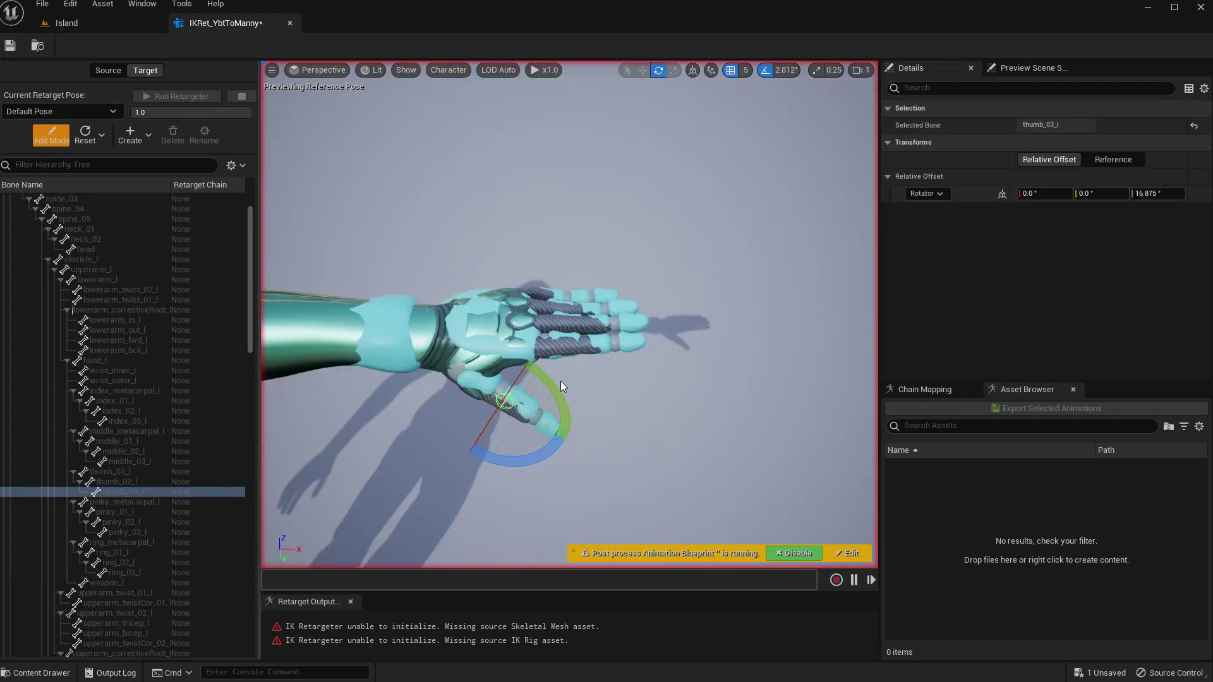
left_click_drag(560, 381, 370, 291, "alt")
left_click_drag(628, 406, 394, 375, "alt")
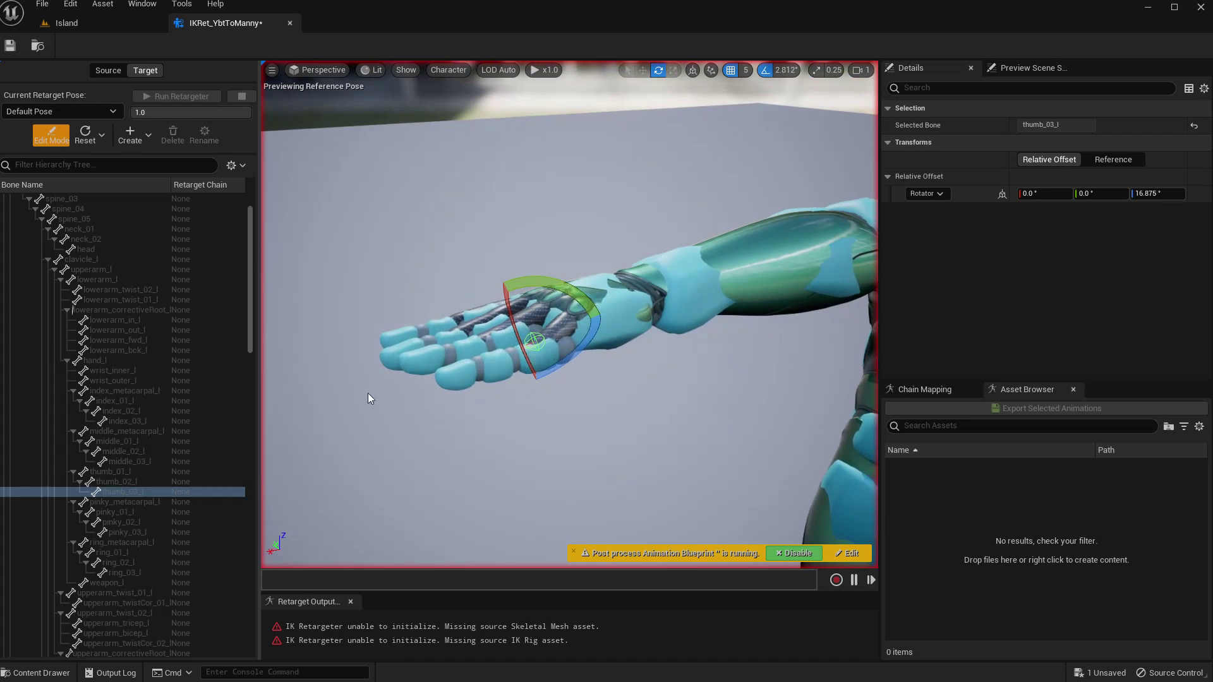
Set the Source Mesh Offset X to -100 and inspect Manny's posed left hand on its own
left_click(415, 359)
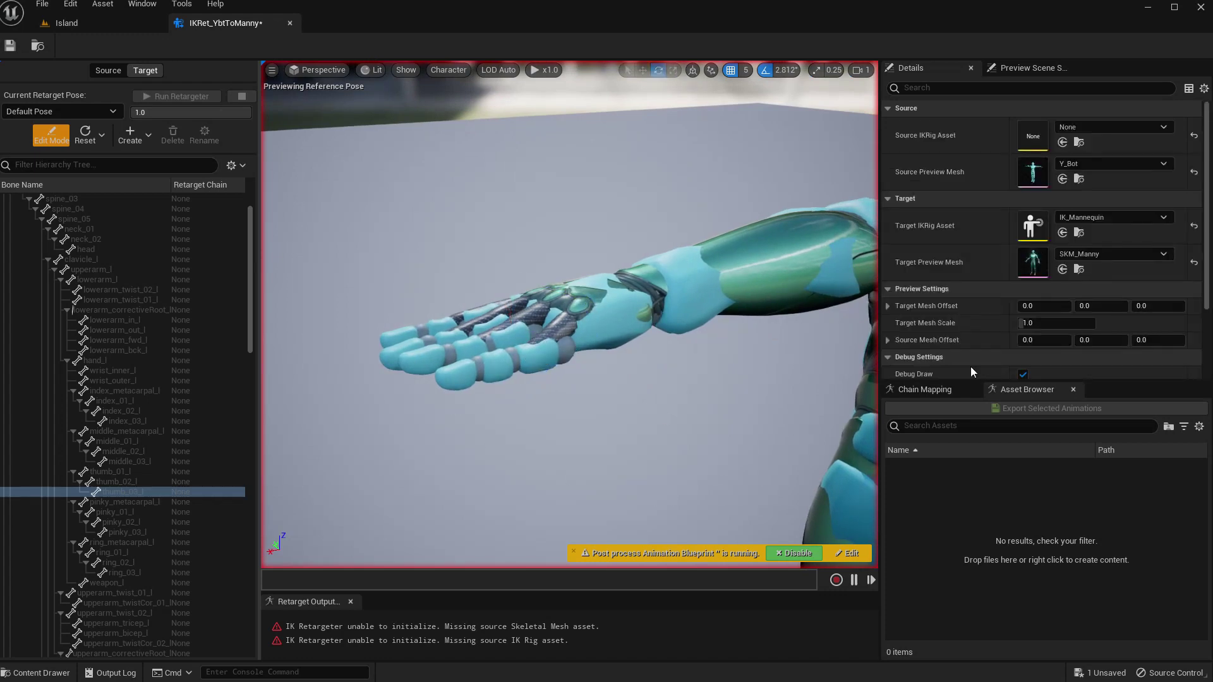
left_click(1046, 340)
type("-100")
key("Return")
left_click_drag(466, 331, 580, 330, "alt")
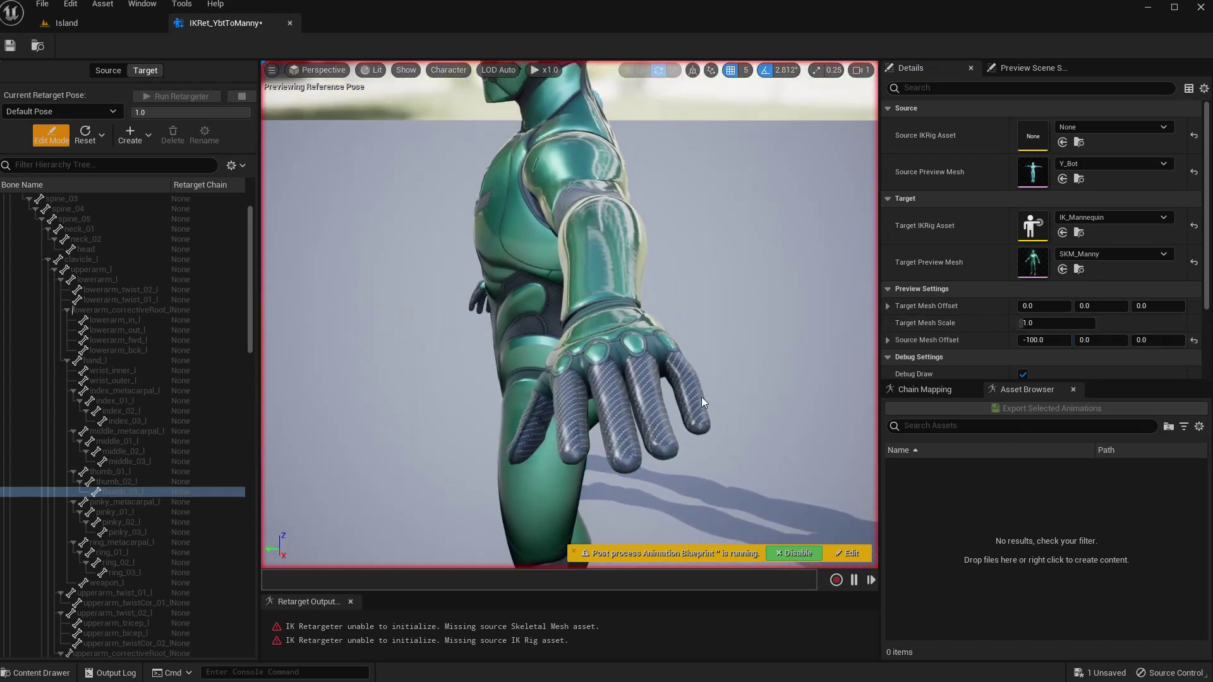
mouse_move(758, 416)
left_mouse_down("alt")
mouse_move(670, 417)
mouse_move(758, 415)
left_mouse_up("alt")
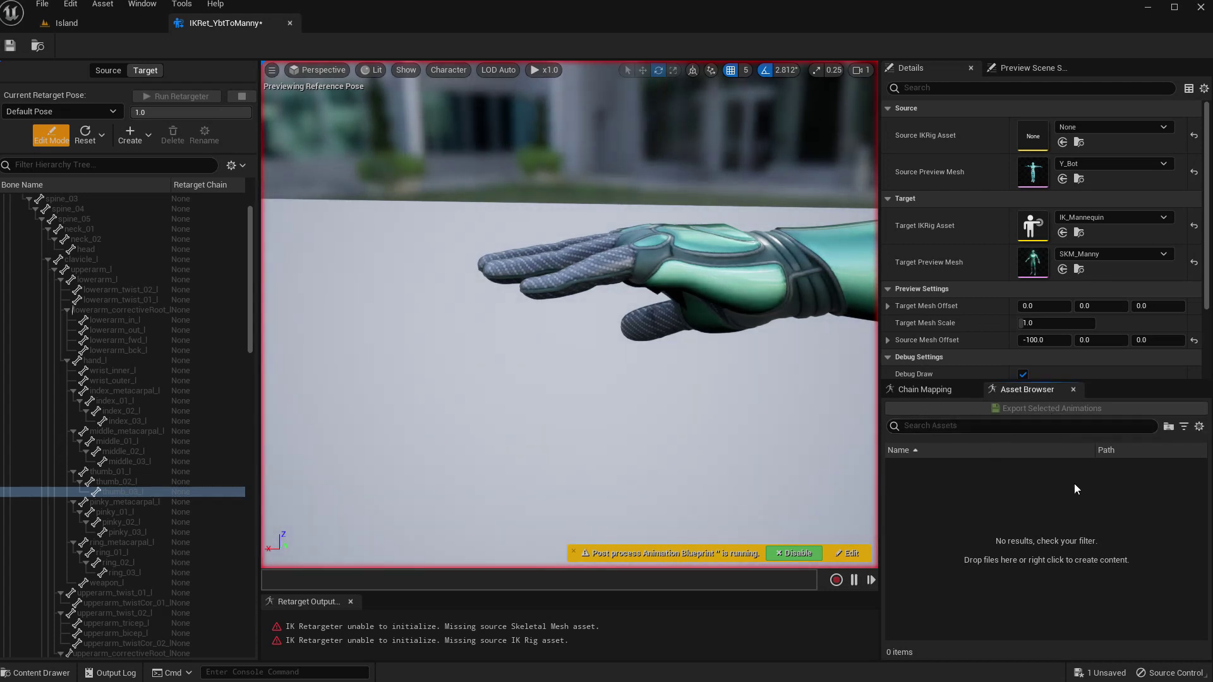
right_click_drag(695, 422, 582, 373)
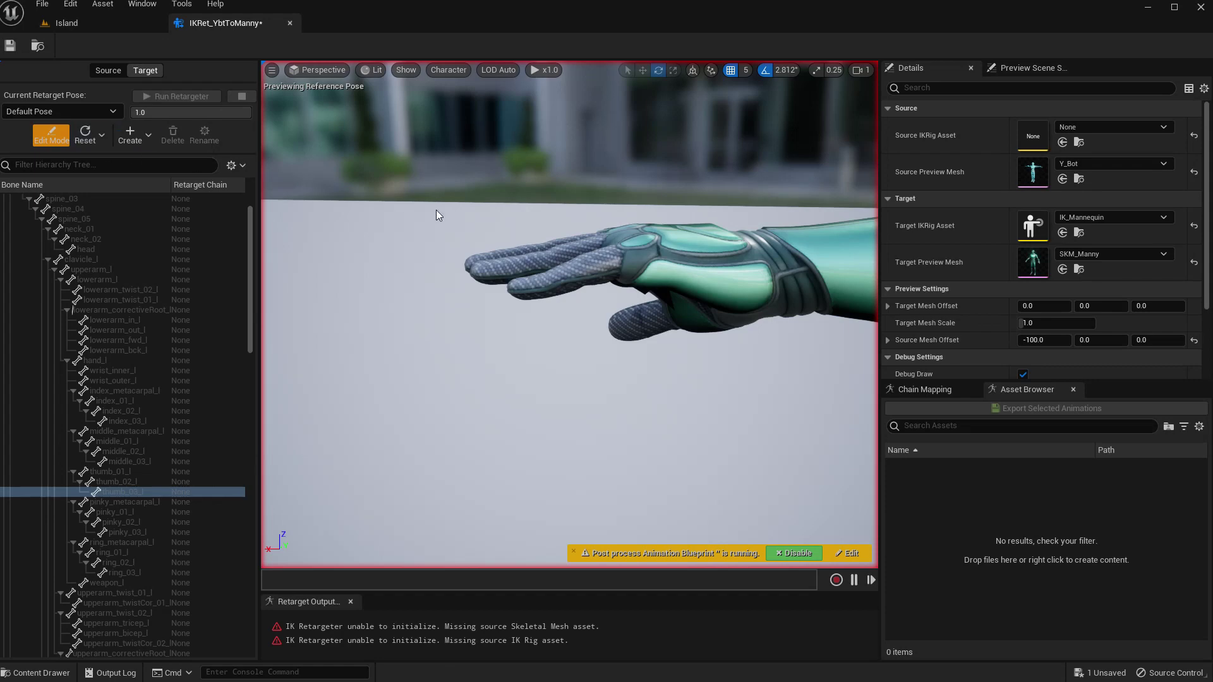
Leave pose editing, preview the Head_Hit animation and stop it at frame 14 to inspect Manny's hands
left_click(47, 130)
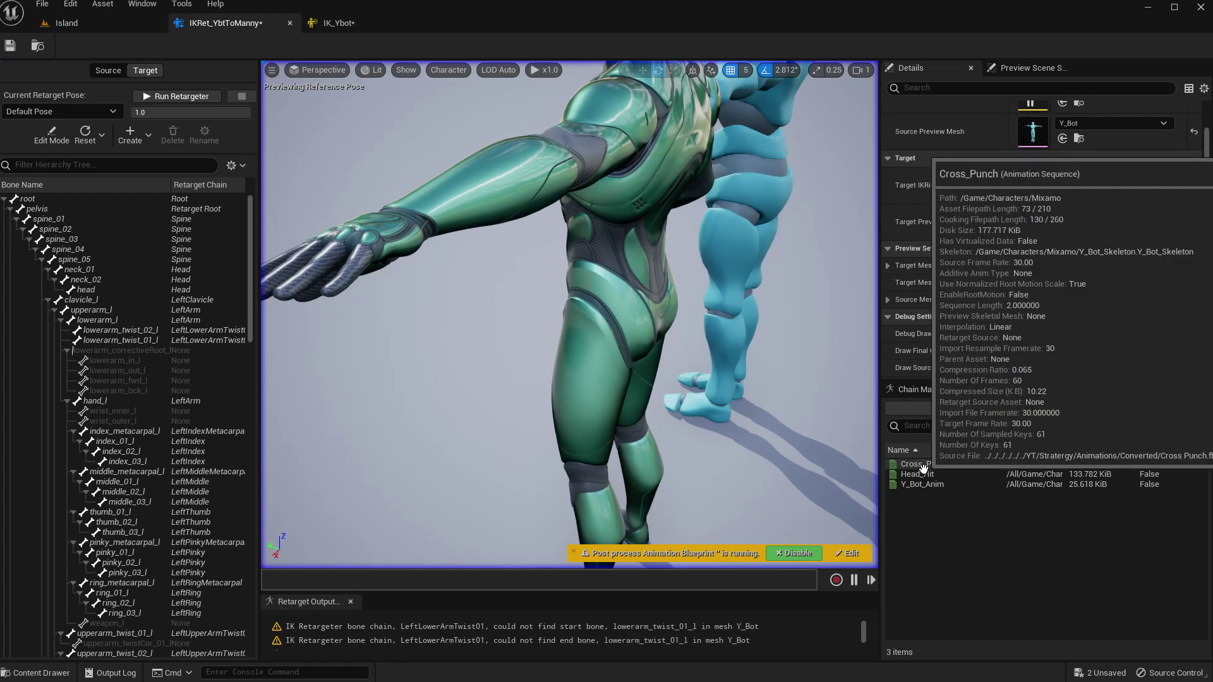
left_click(917, 473)
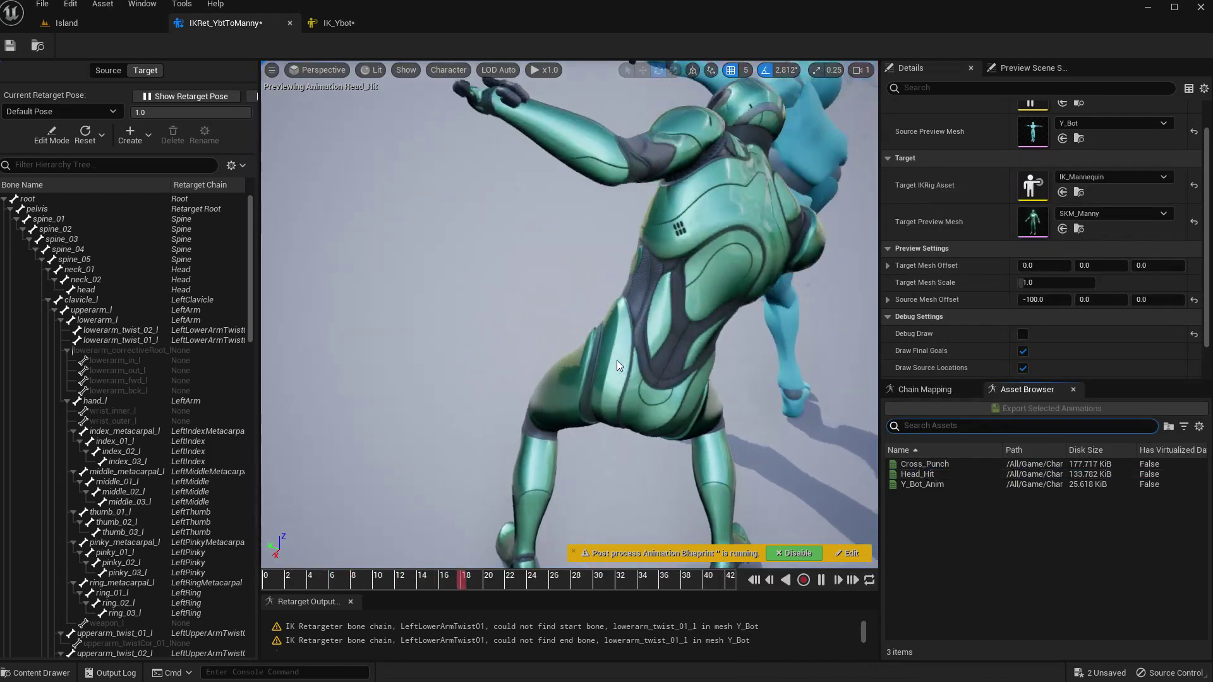
left_click(423, 578)
mouse_move(388, 352)
right_mouse_down()
mouse_move(404, 347)
mouse_move(404, 316)
mouse_move(404, 354)
mouse_move(398, 341)
mouse_move(442, 373)
mouse_move(392, 350)
right_mouse_up()
left_click_drag(391, 349, 395, 352)
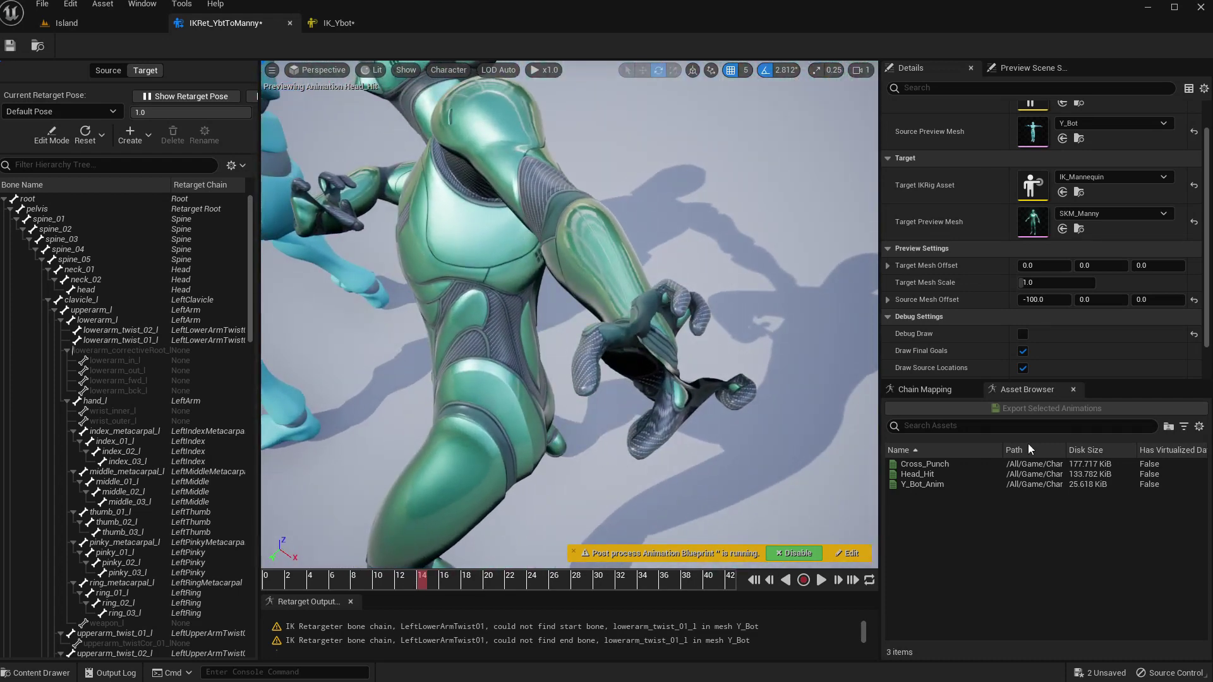
Filter the retargeter's chain mapping list for "meta" to show the metacarpal chains
left_click(958, 392)
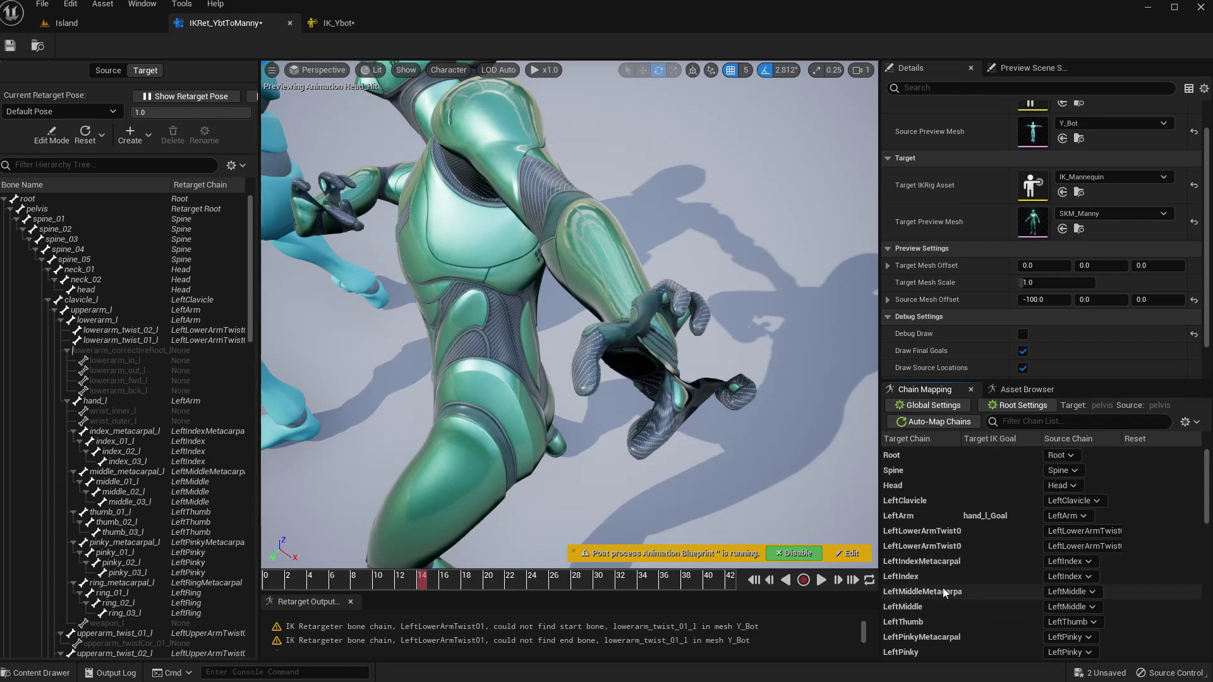
left_click(1052, 423)
type("meta")
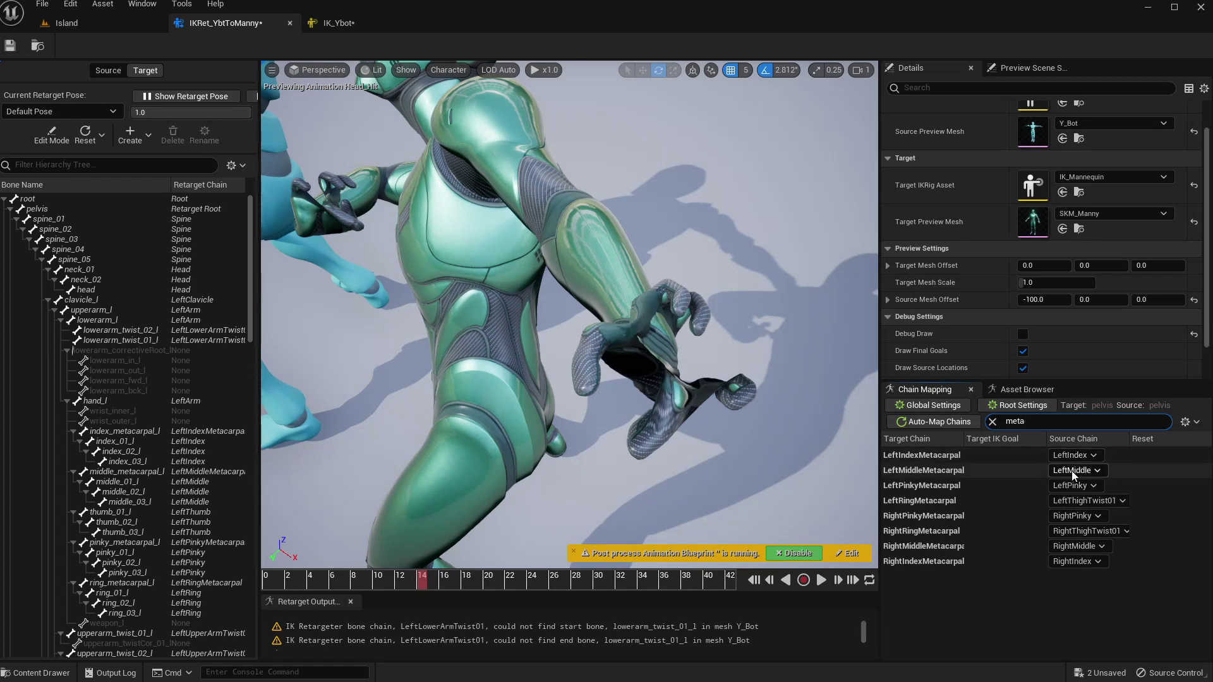
Check the IK_Ybot rig's bone hierarchy and search its retarget chains for "meta"
left_click(338, 24)
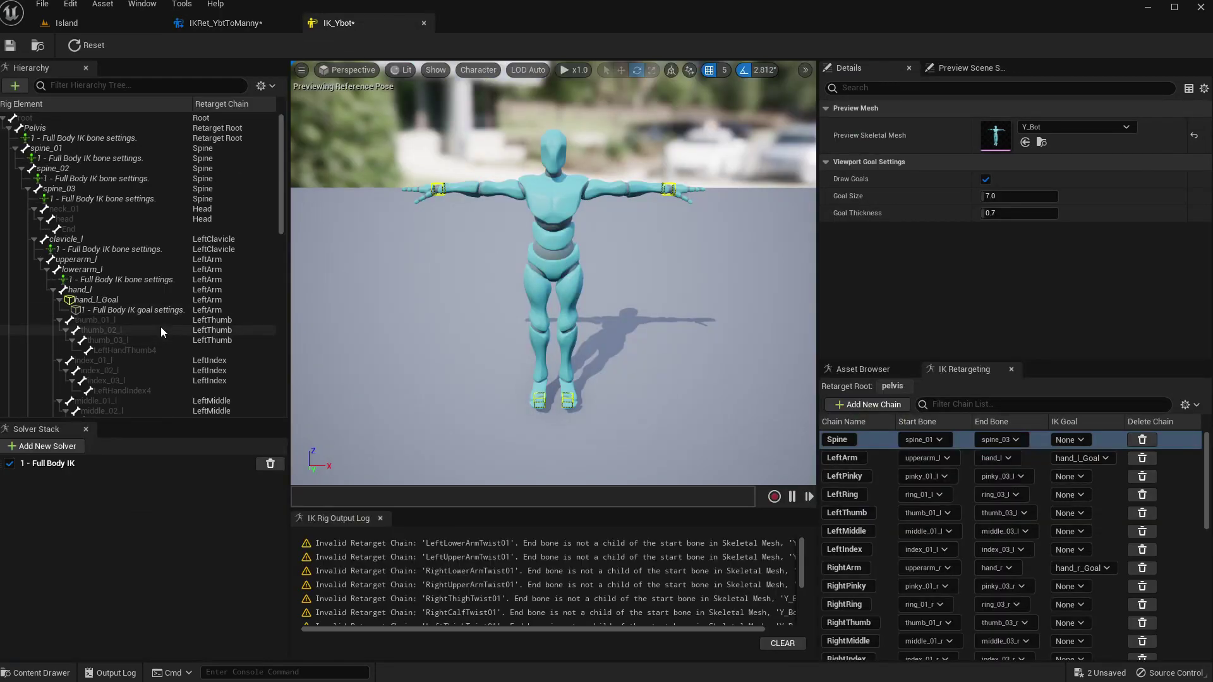
scroll(160, 328, "down", 10)
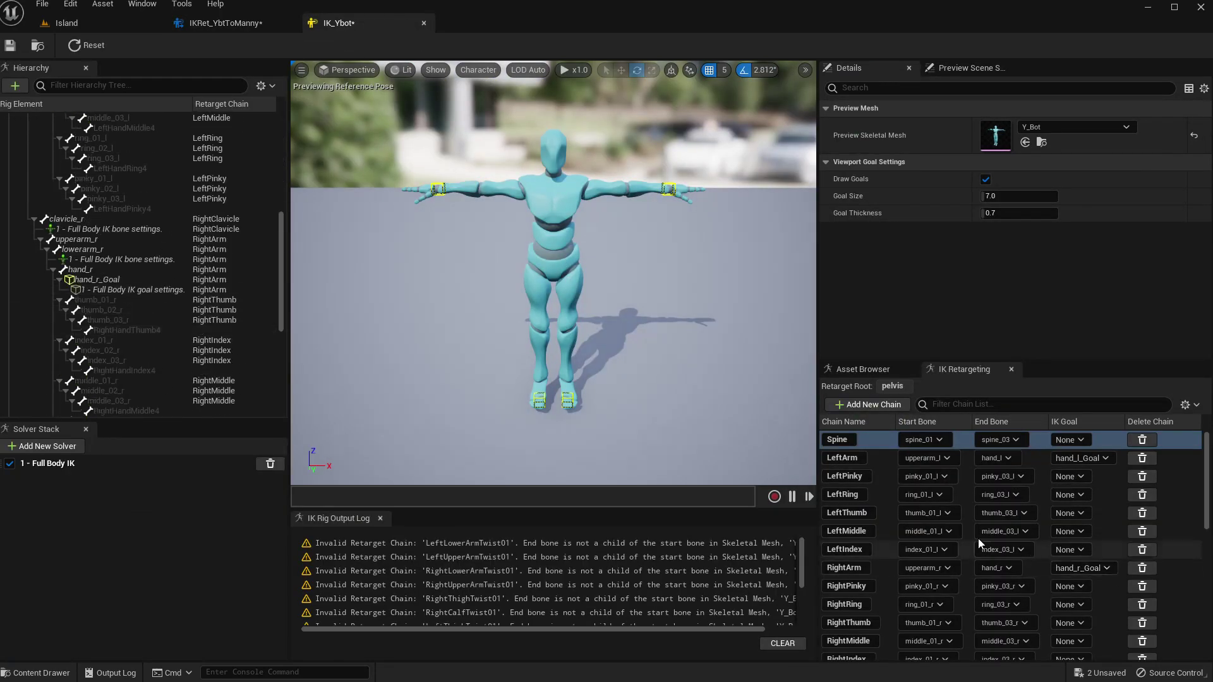
scroll(889, 525, "down", 5)
scroll(888, 525, "down", 1)
left_click(945, 404)
type("me")
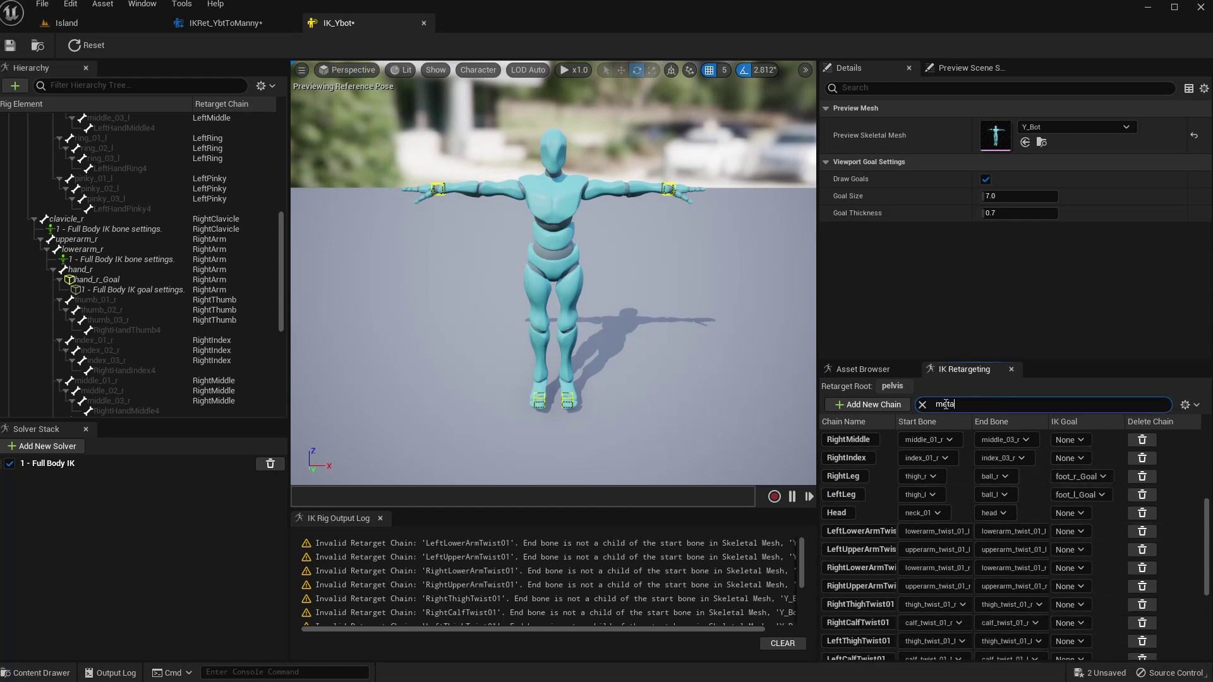
type("ta")
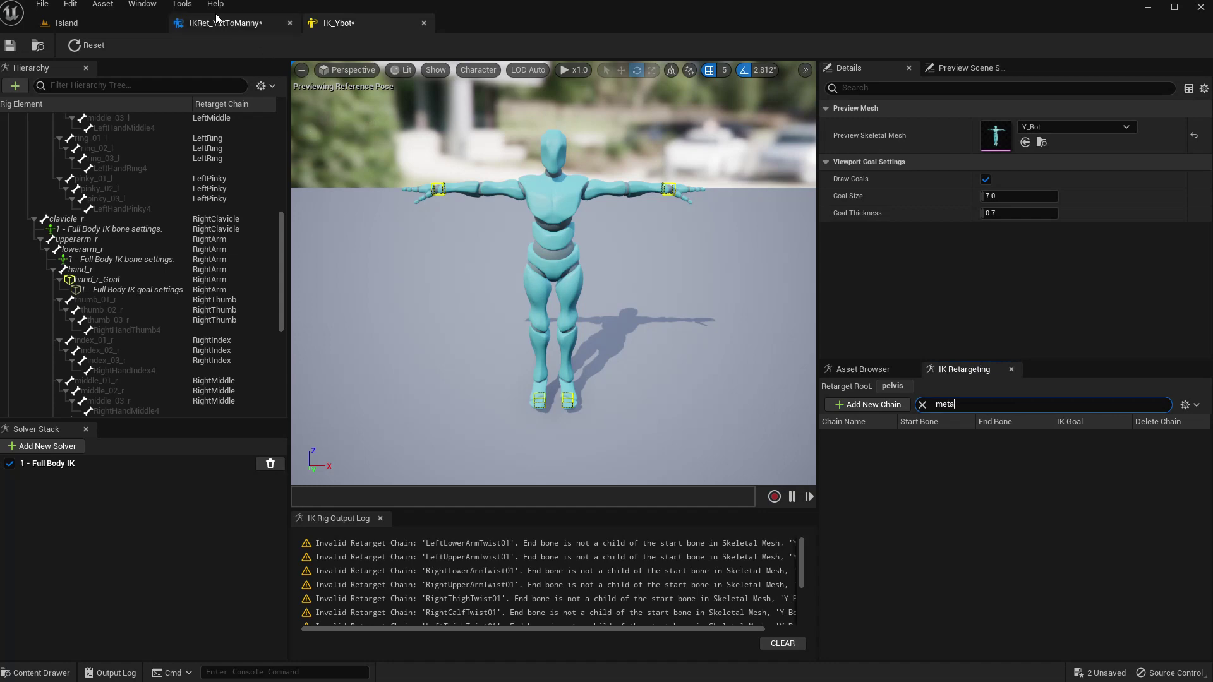
In IKRet_YbtToManny, set the source chains of the left index, middle, pinky and ring metacarpals to None
left_click(216, 19)
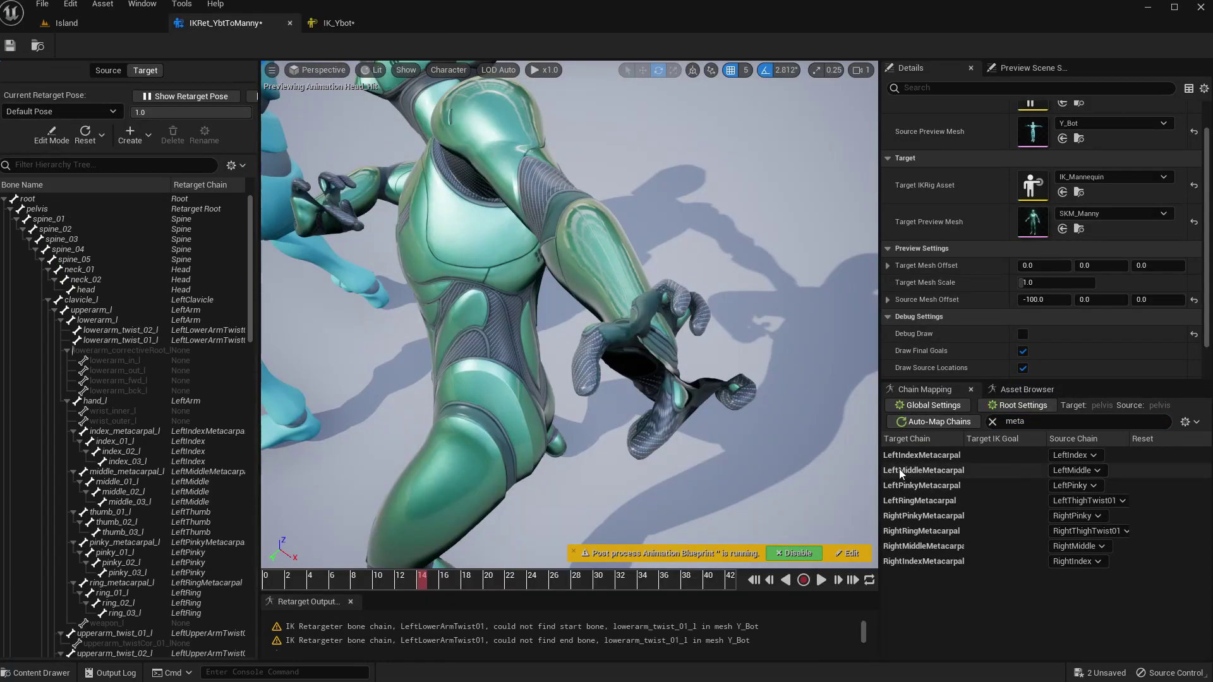
left_click(1066, 452)
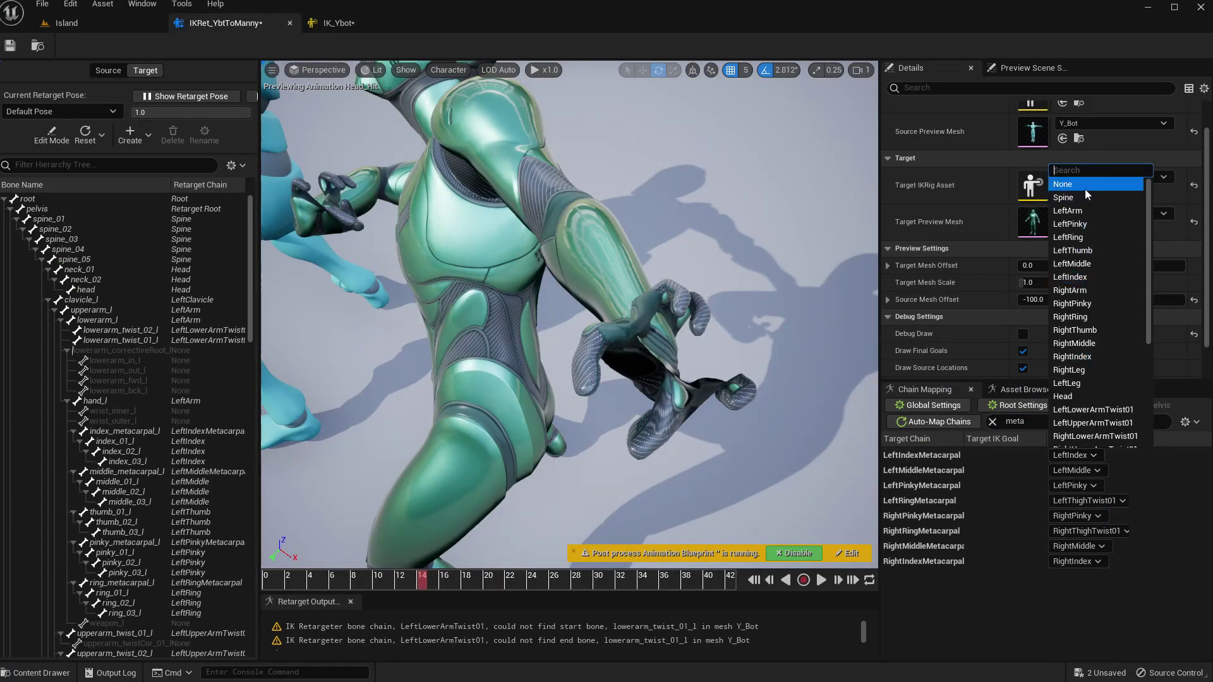
left_click(1082, 186)
left_click(1081, 471)
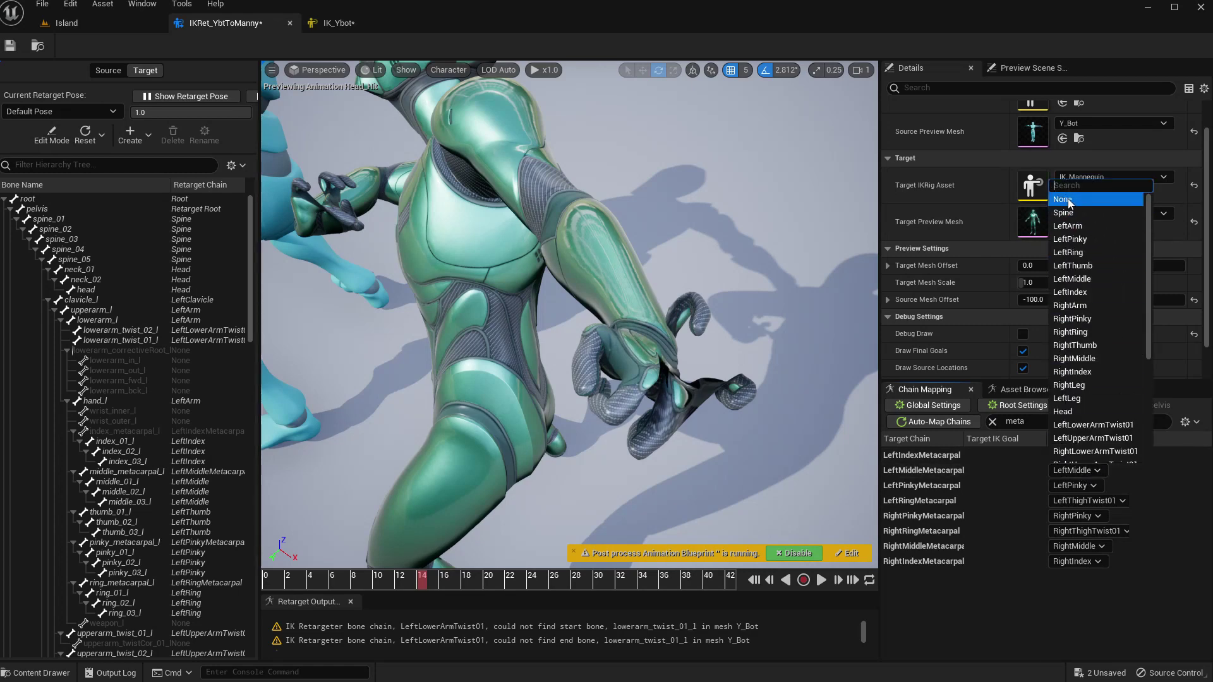
left_click(1082, 188)
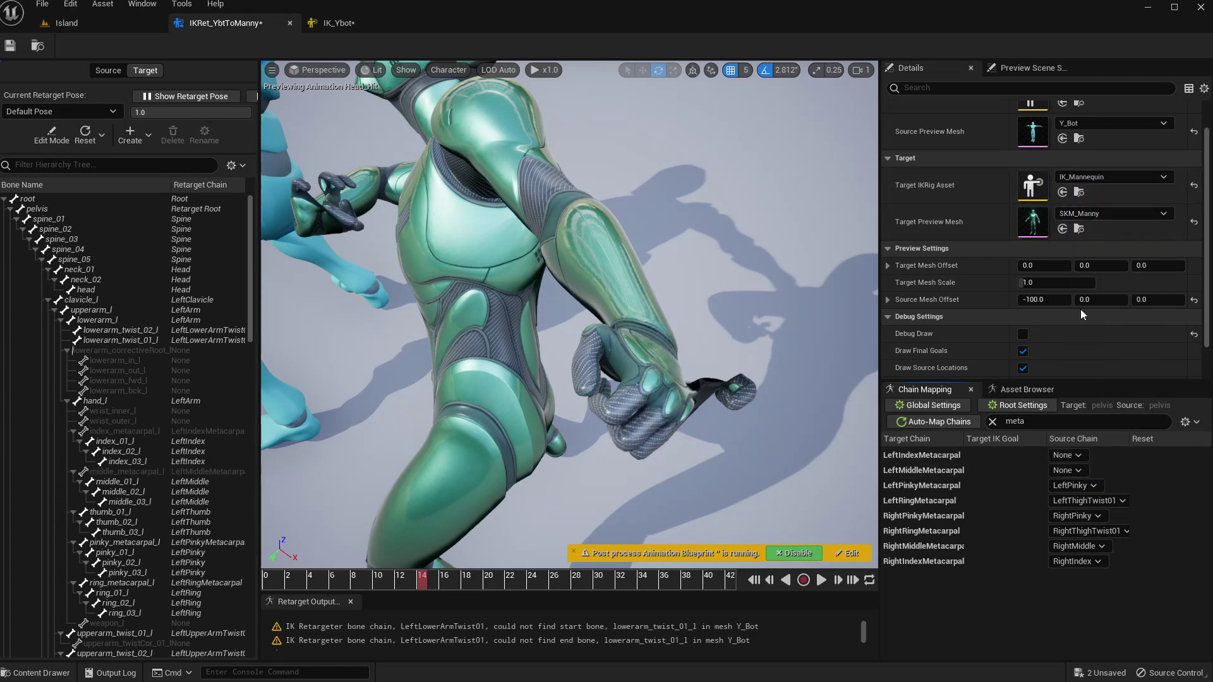
left_click(1071, 485)
left_click(1063, 214)
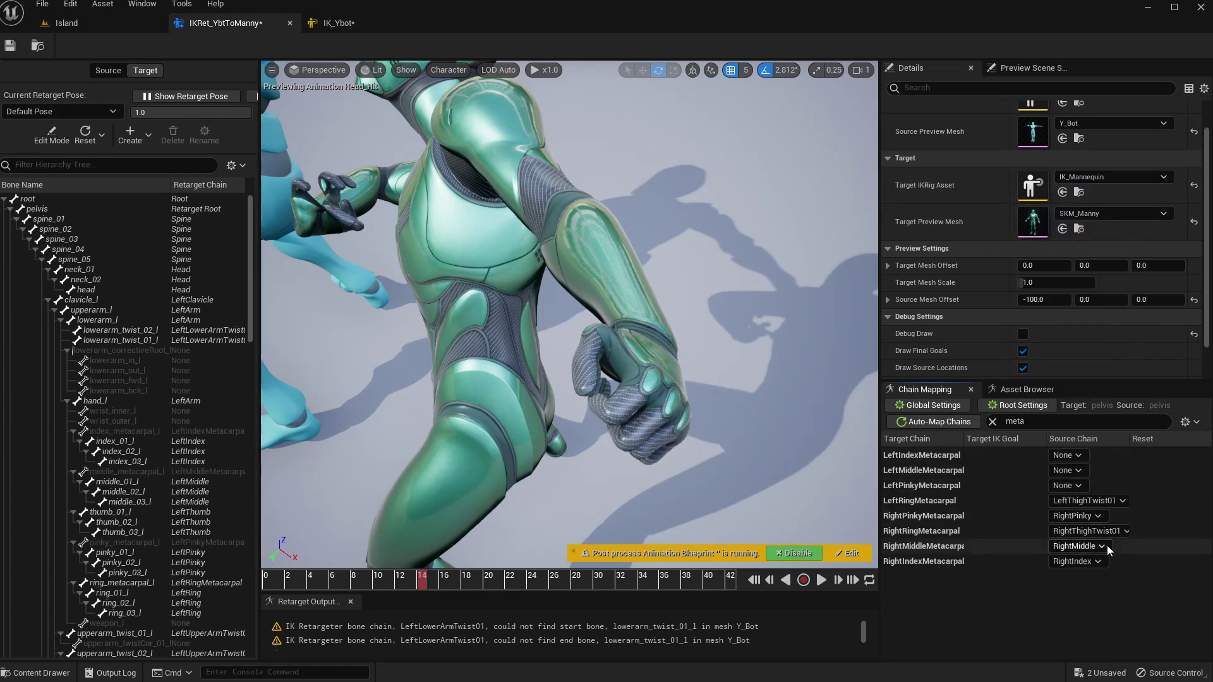
left_click(1073, 501)
left_click(1075, 229)
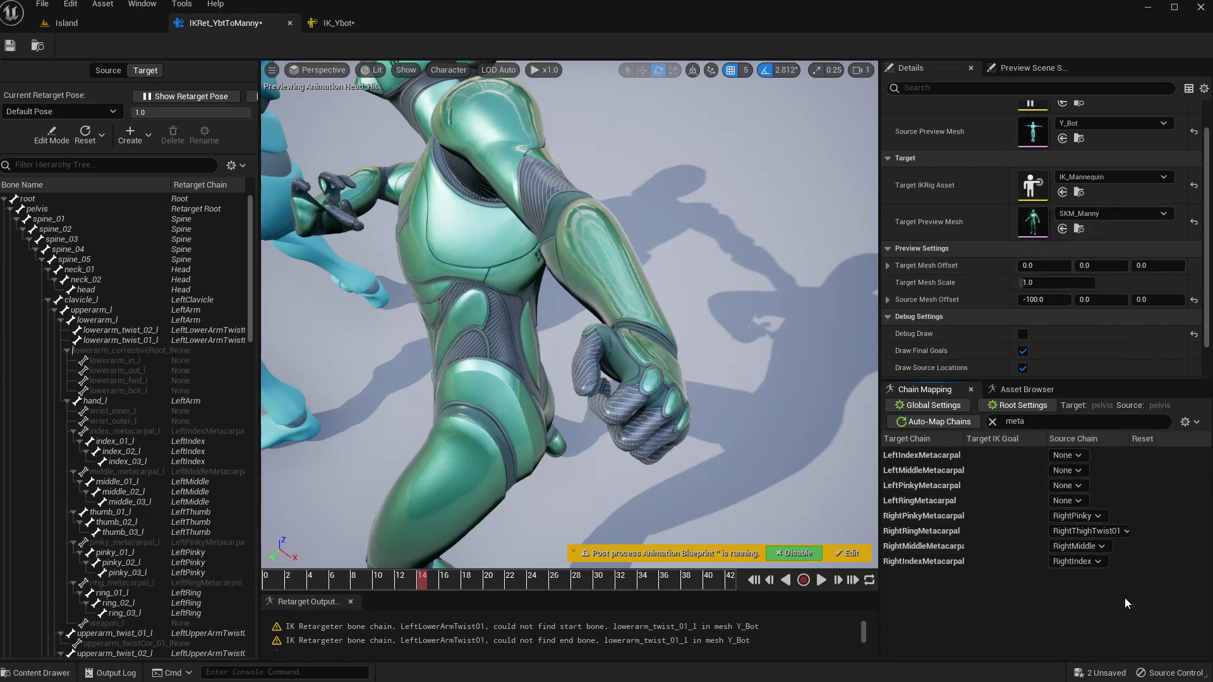
Set the source chains of the right pinky, ring, middle and index metacarpals to None
left_click(1066, 515)
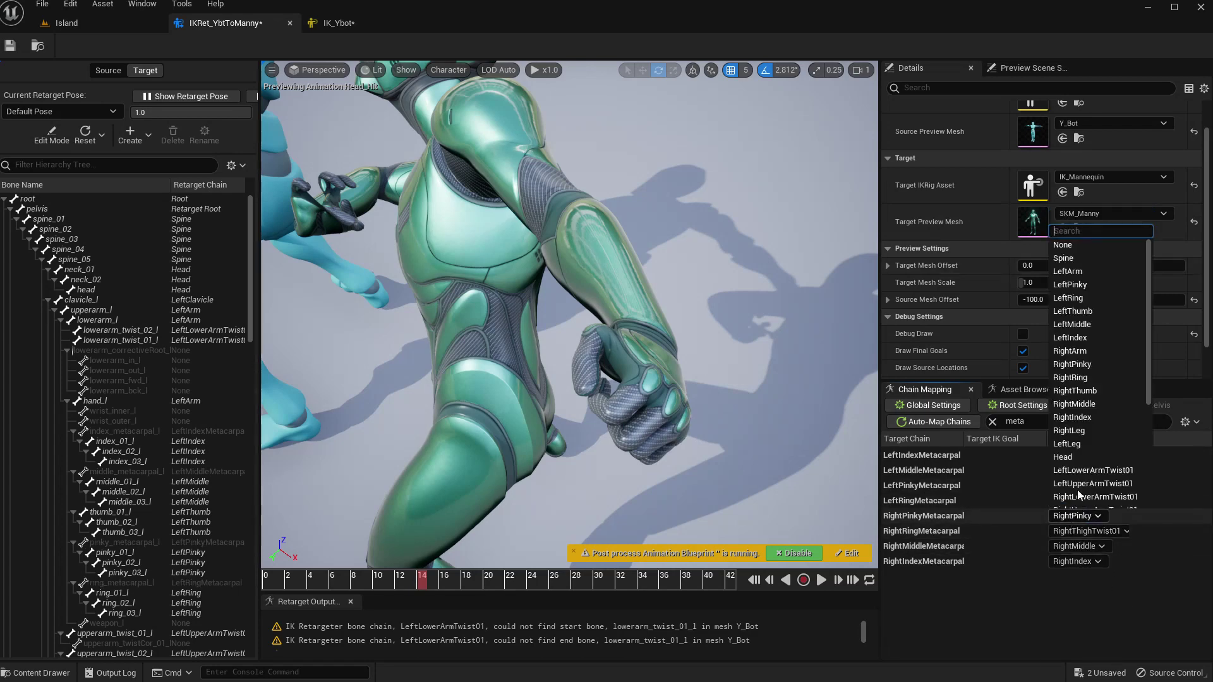
left_click(1075, 231)
left_click(1077, 531)
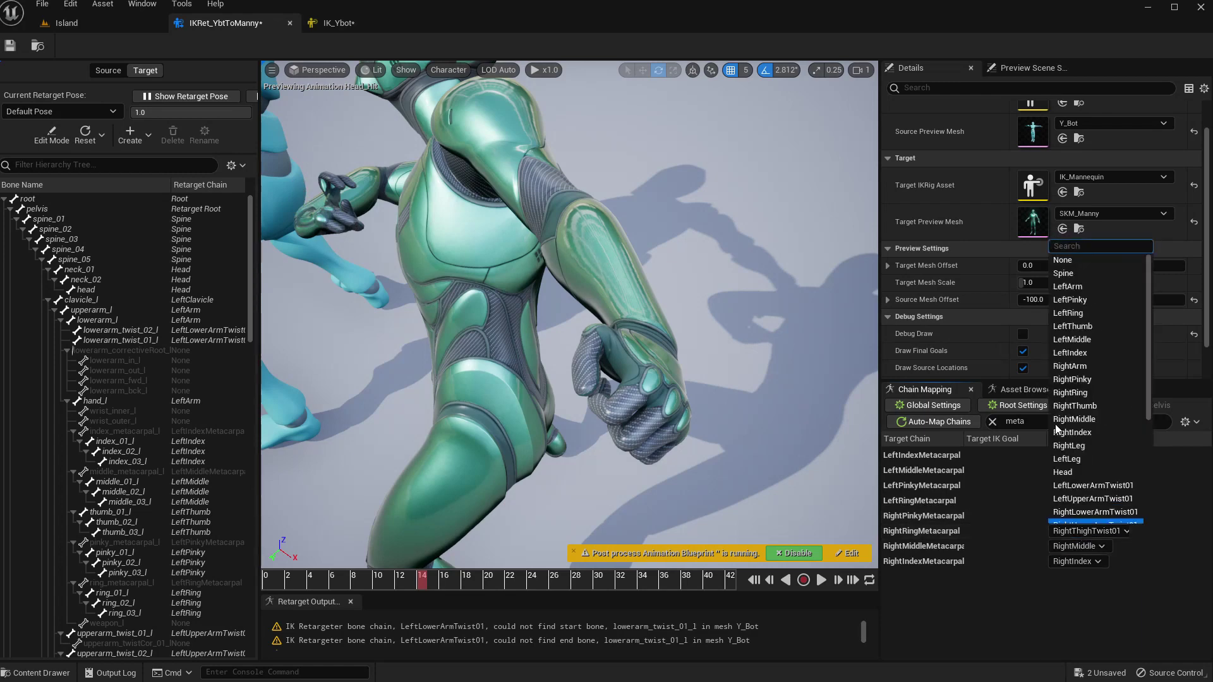
left_click(1067, 264)
left_click(1078, 546)
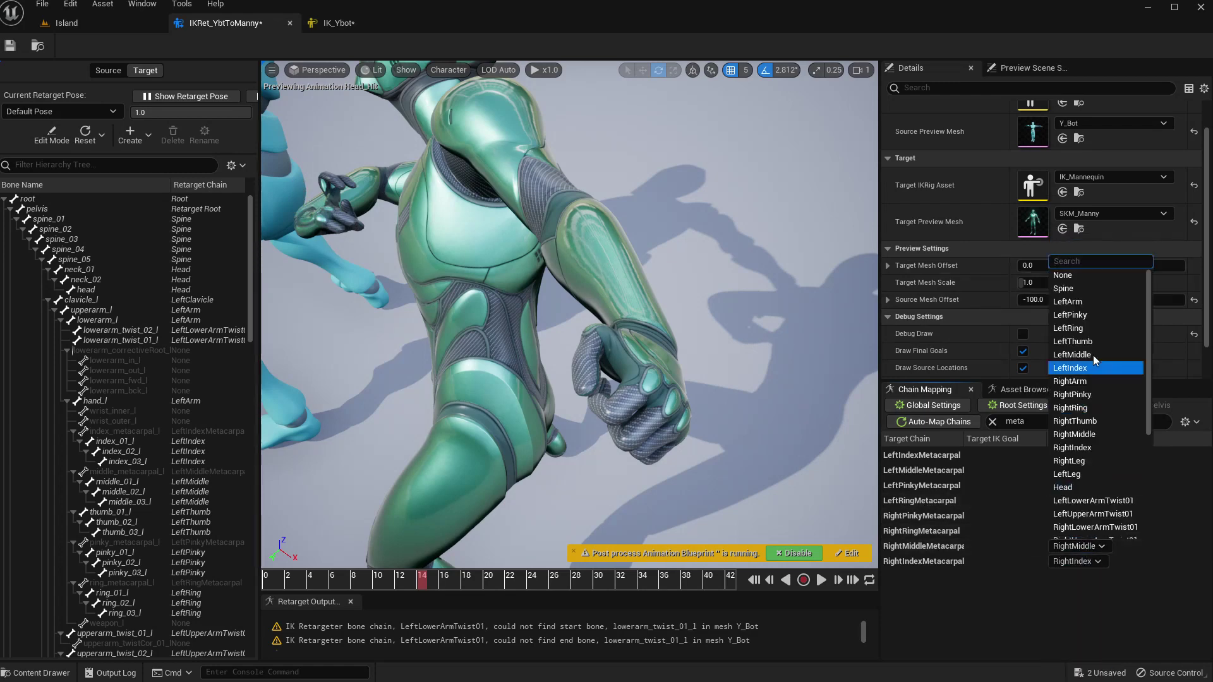
left_click(1078, 276)
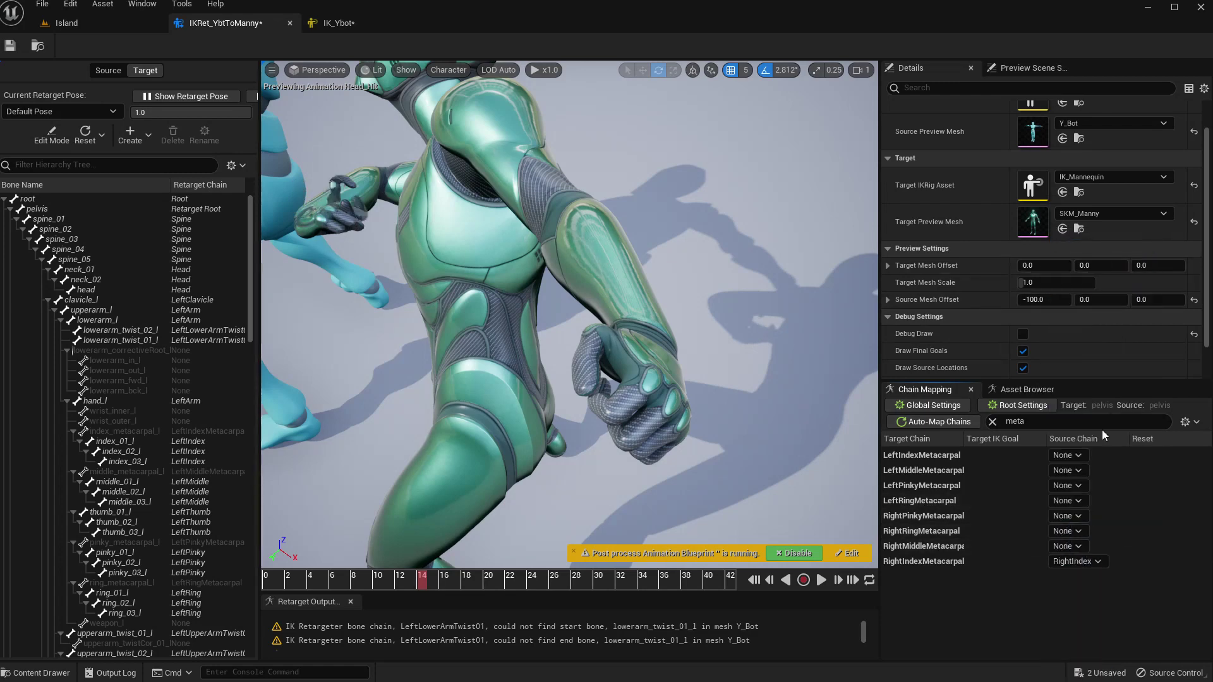
left_click(1076, 561)
left_click(1086, 292)
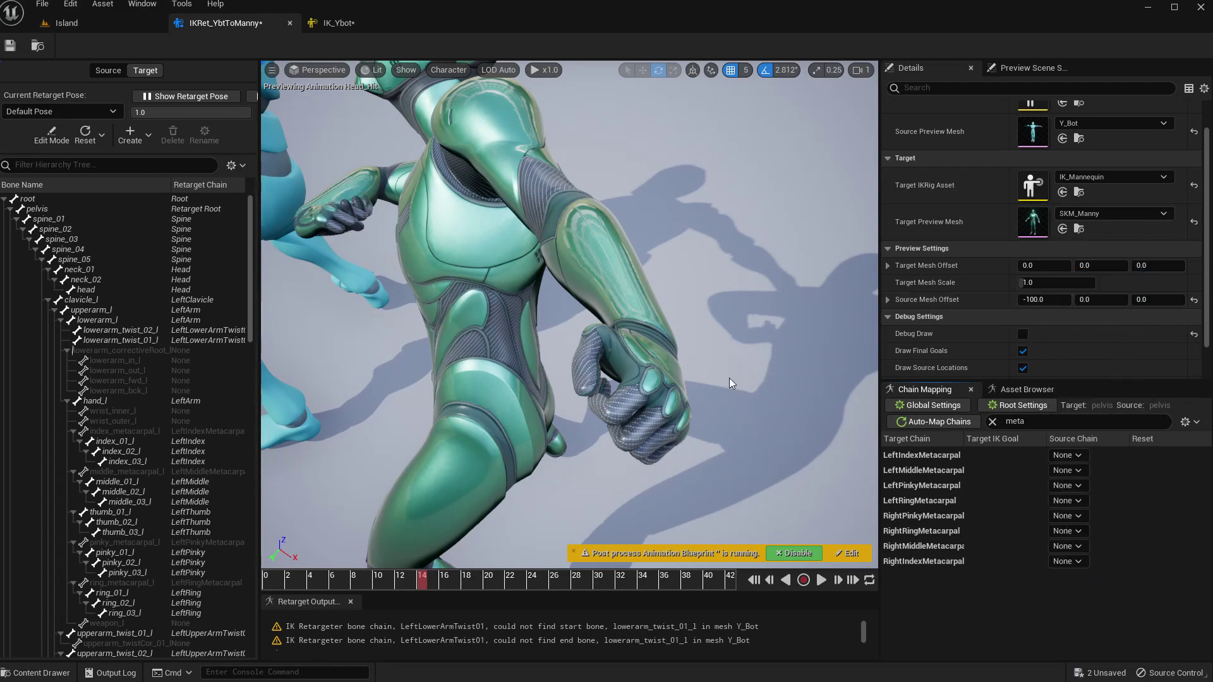
Examine Manny's hands in the stopped animation, then his arms in the editable retarget pose
right_click_drag(682, 435, 593, 379)
left_click(51, 135)
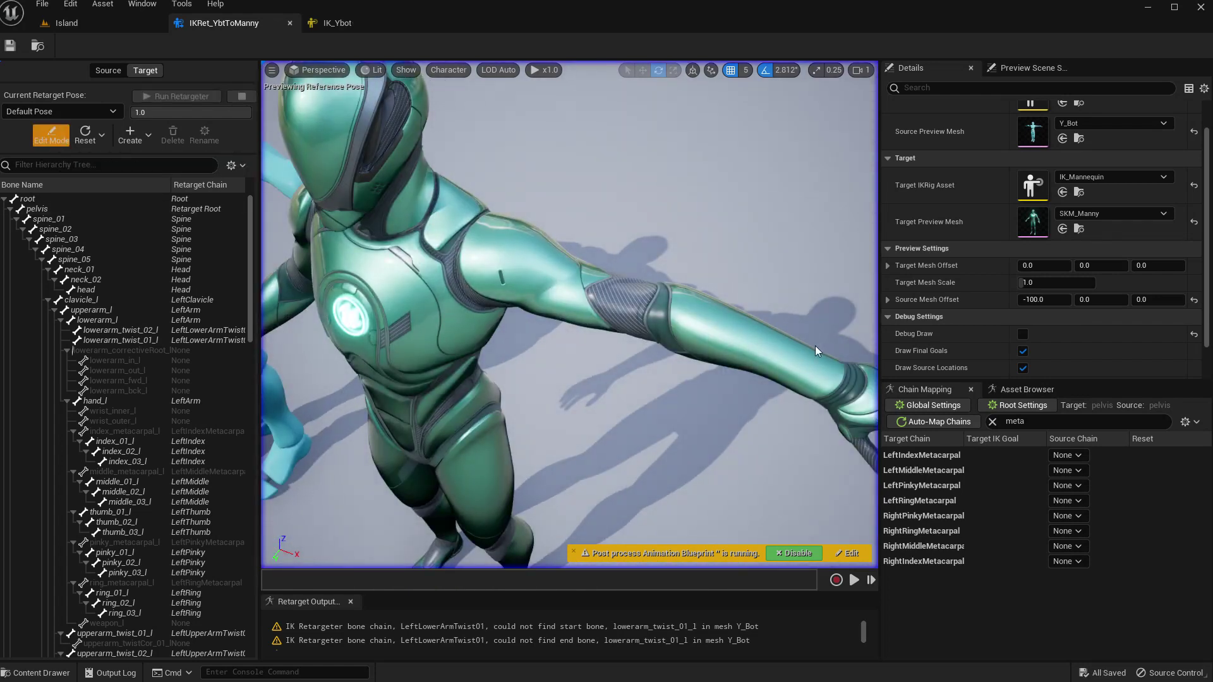
right_click_drag(803, 338, 778, 330)
left_click_drag(781, 335, 770, 331)
scroll(752, 275, "down", 5)
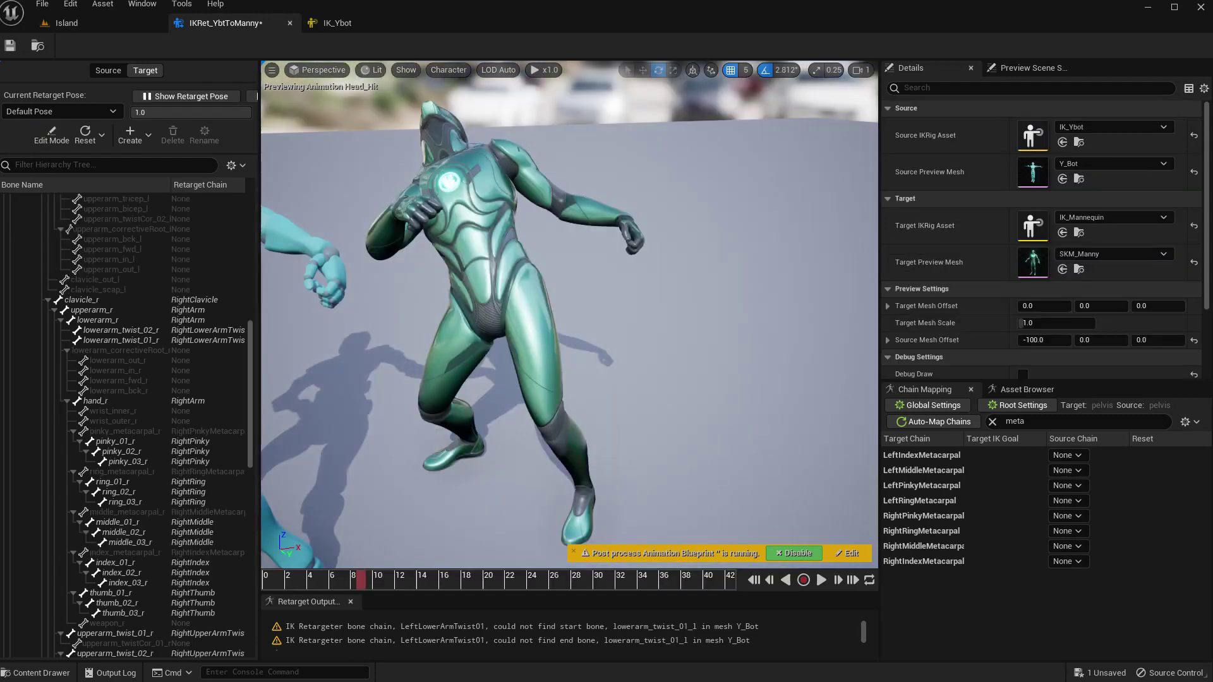
Reopen the retarget pose for editing and set the Source Mesh Offset X to 0 to compare the overlaid right hands
left_click(51, 135)
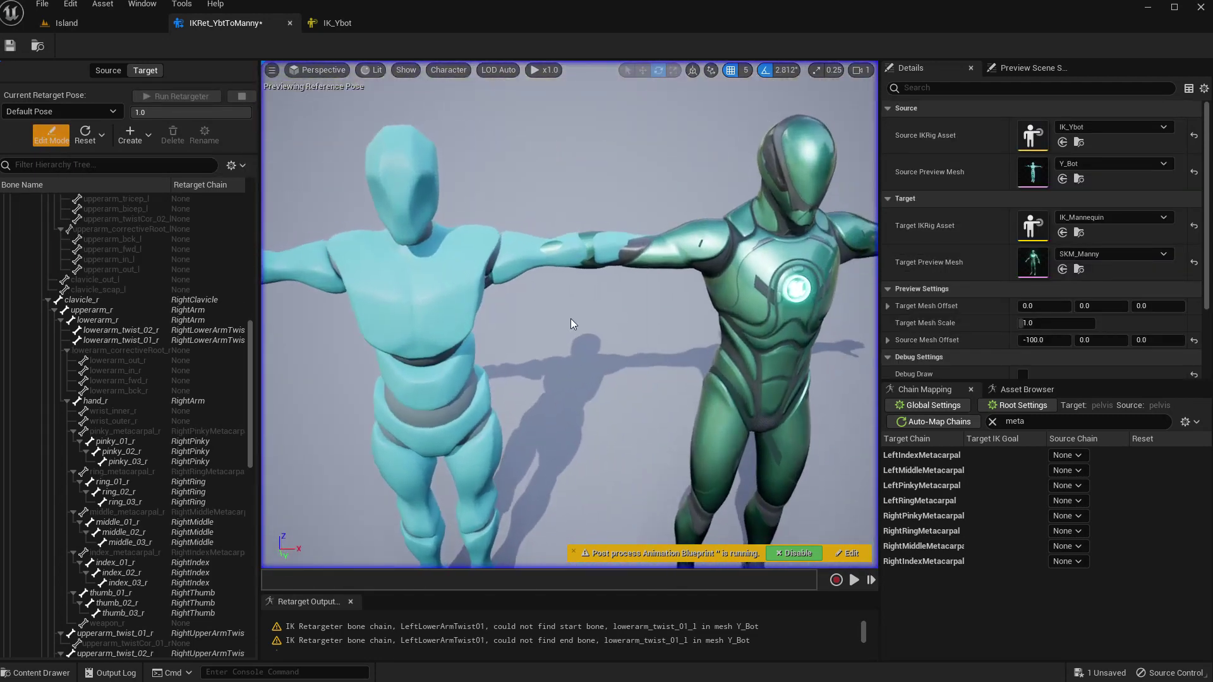
scroll(611, 324, "down", 4)
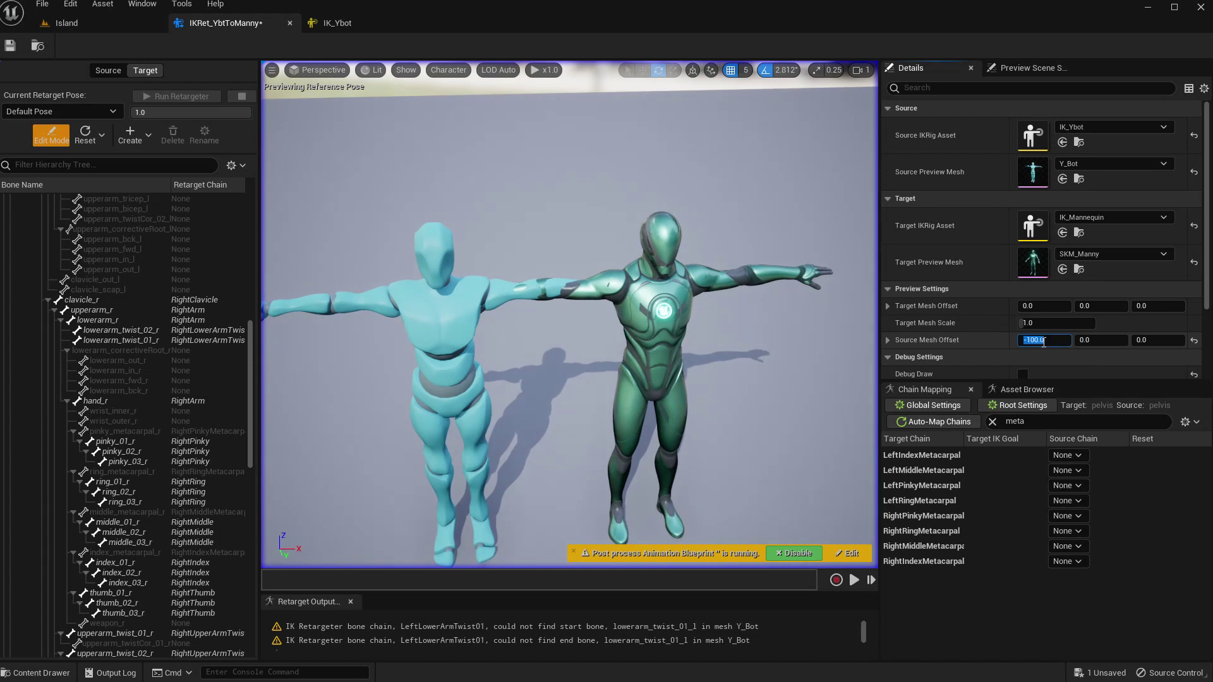
type("0")
key("Return")
key("w")
mouse_move(446, 344)
right_mouse_down()
mouse_move(410, 319)
mouse_move(405, 328)
mouse_move(438, 341)
right_mouse_up()
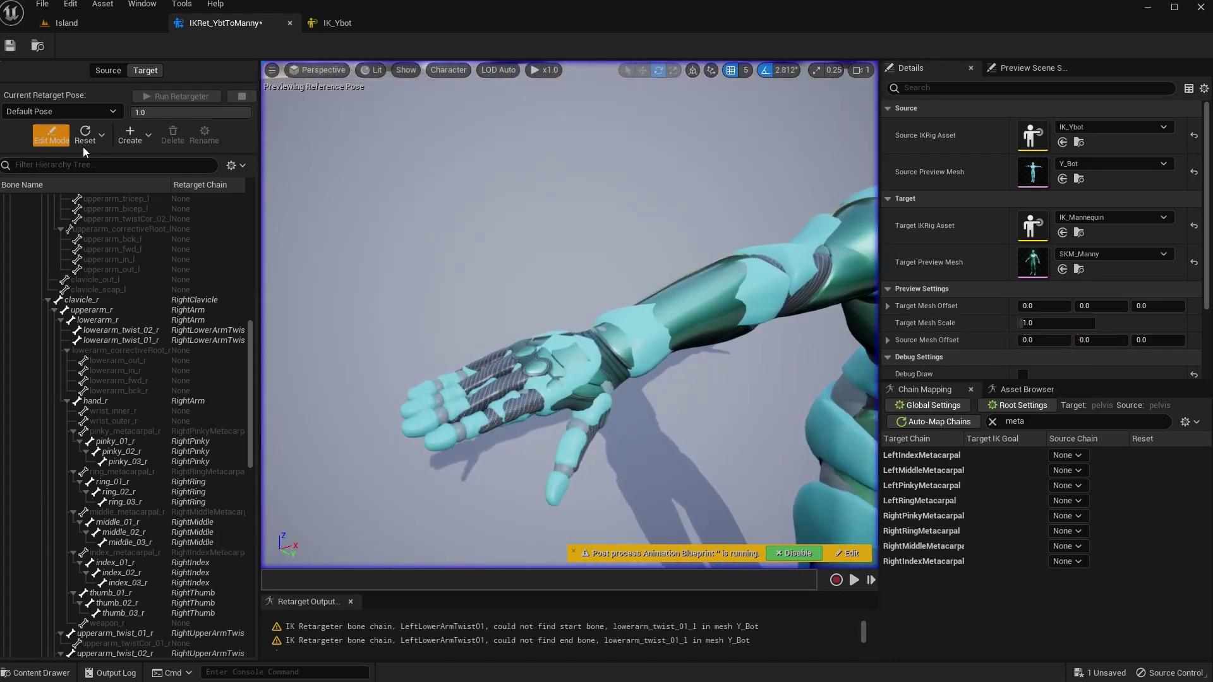
Compare the overlaid Y Bot and Manny during the Head_Hit playback and in the full-body retarget pose
left_click(51, 135)
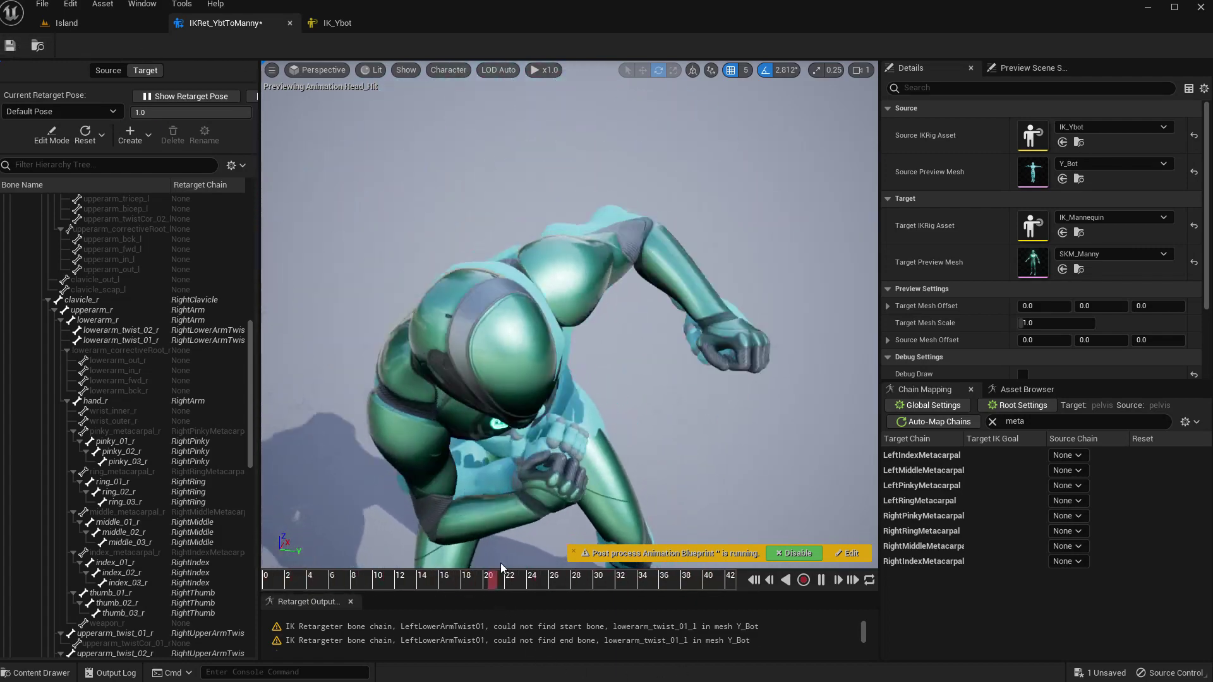
right_click_drag(527, 531, 550, 468)
left_click_drag(550, 468, 550, 414, "alt")
right_click_drag(528, 397, 528, 385)
left_click(51, 134)
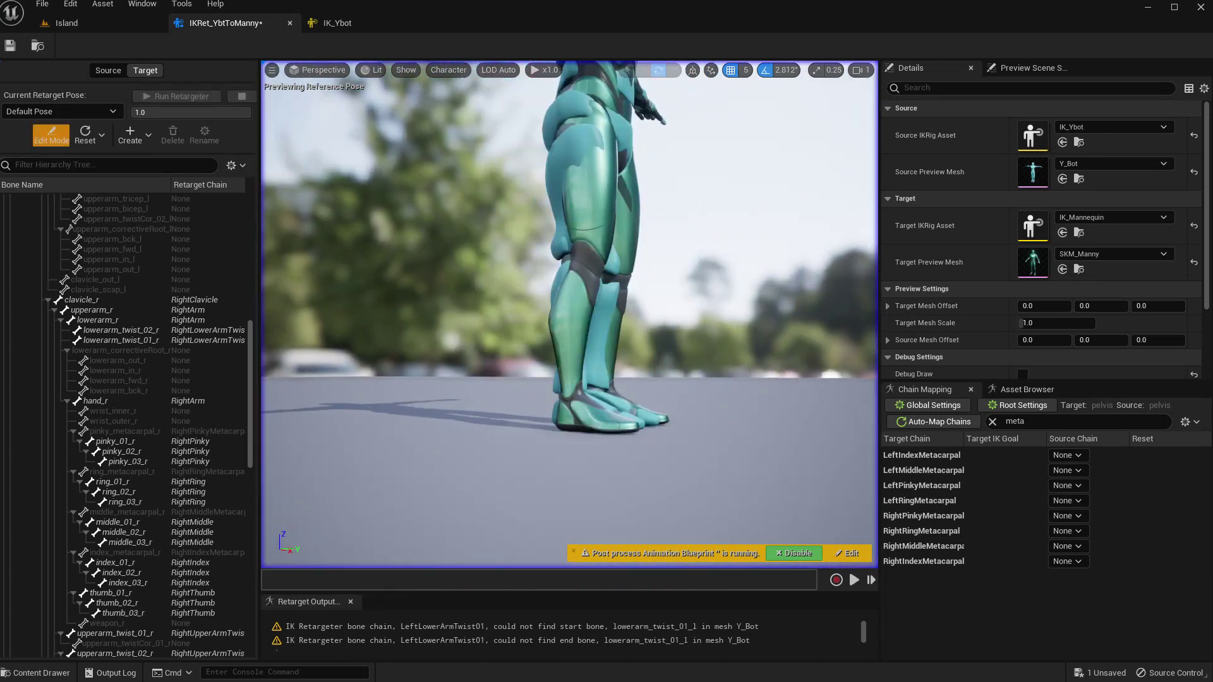
right_click_drag(463, 238, 304, 253)
scroll(669, 348, "down", 3)
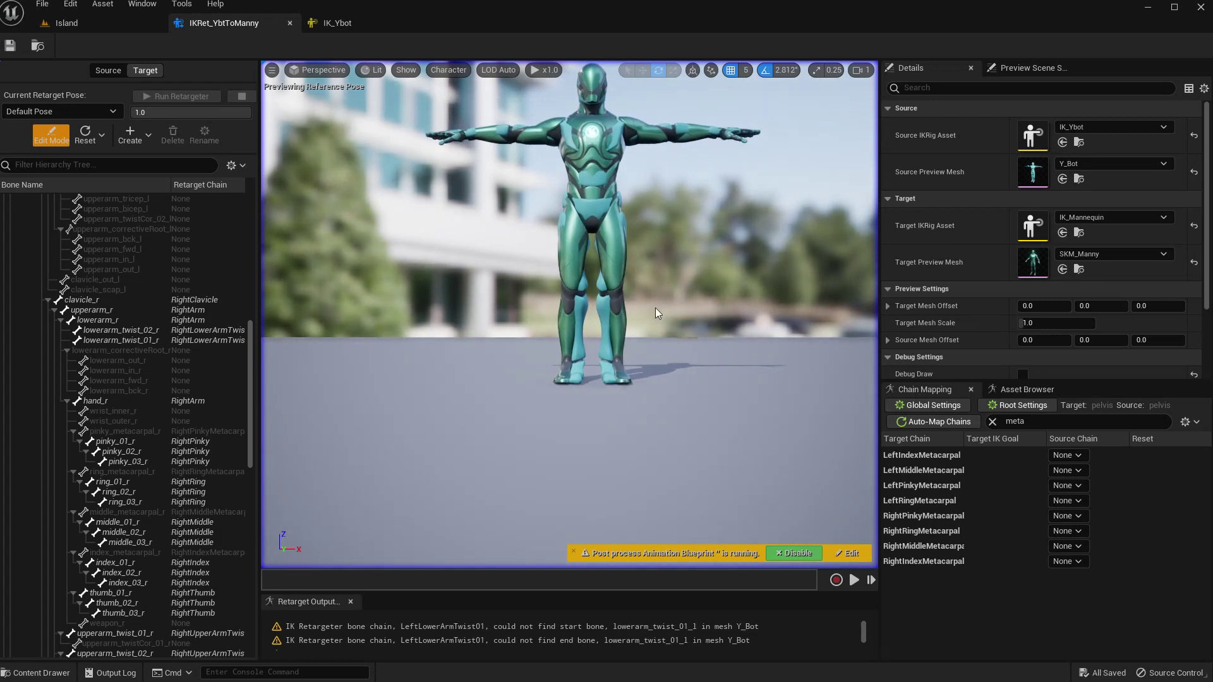
Preview the retargeted Head_Hit and Cross_Punch animations on Manny
left_click(1025, 392)
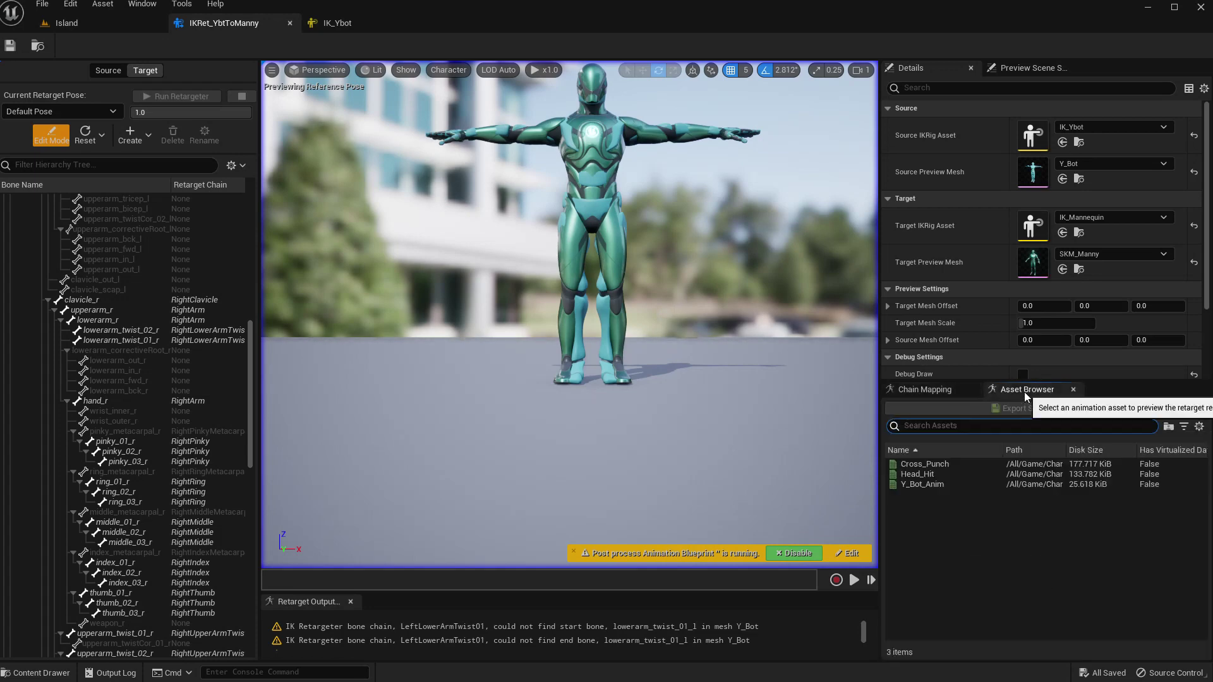
left_click(926, 473)
left_click(941, 464)
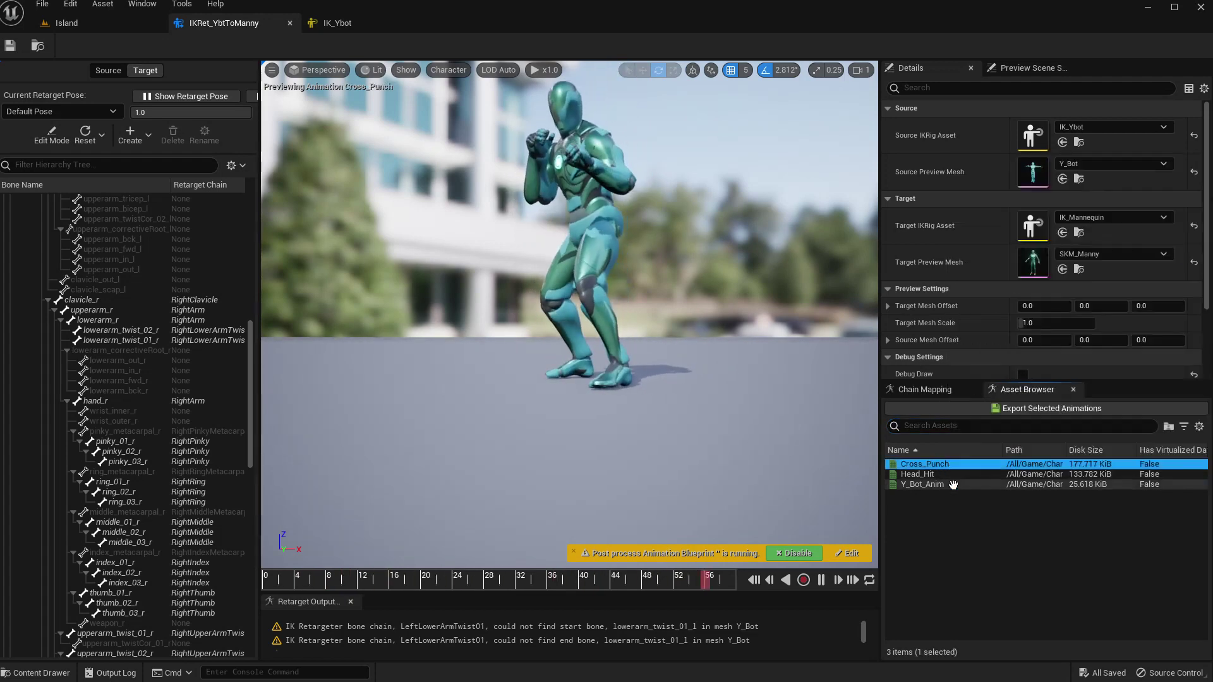
Export the retargeted Head_Hit and Cross_Punch animations to the Characters/Mannequins/Animations/Manny/Strategy folder
left_click(938, 474)
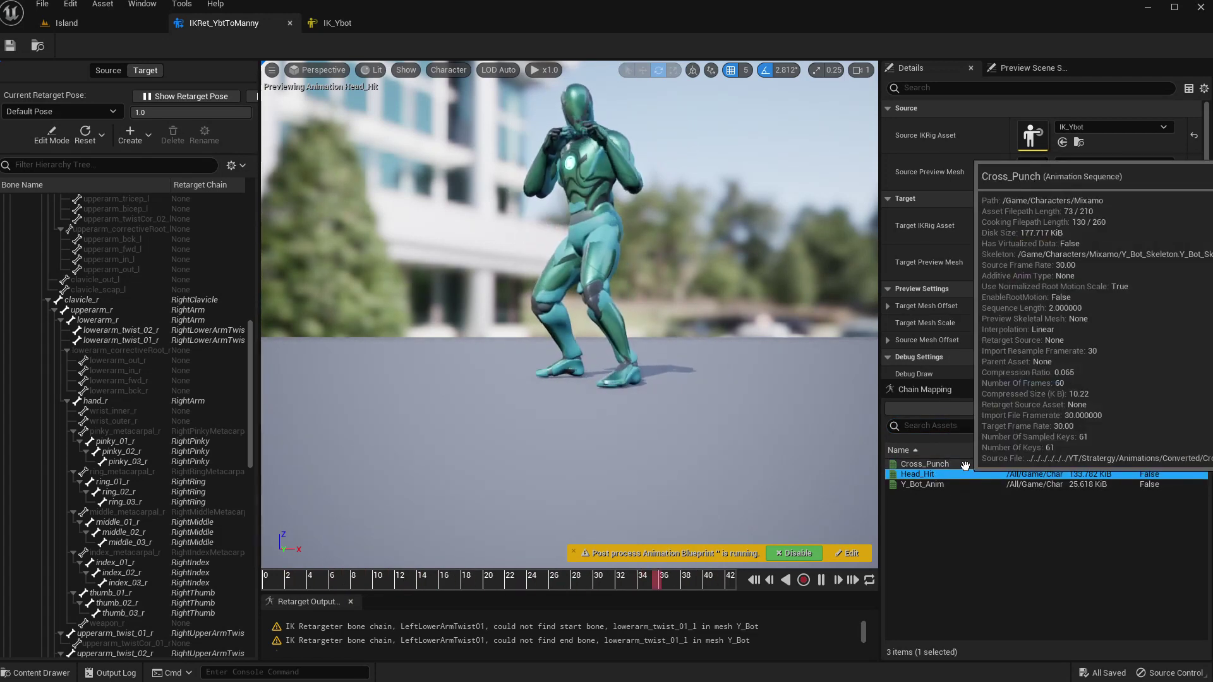
left_click(966, 464, "ctrl")
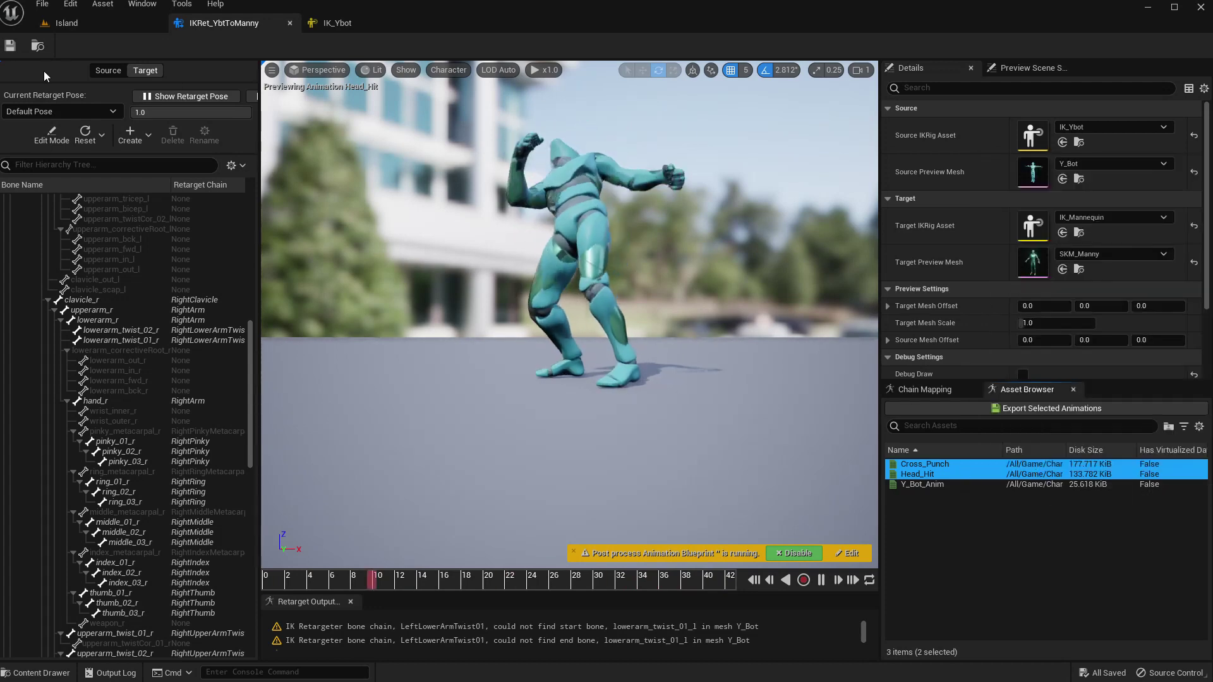
left_click(1026, 408)
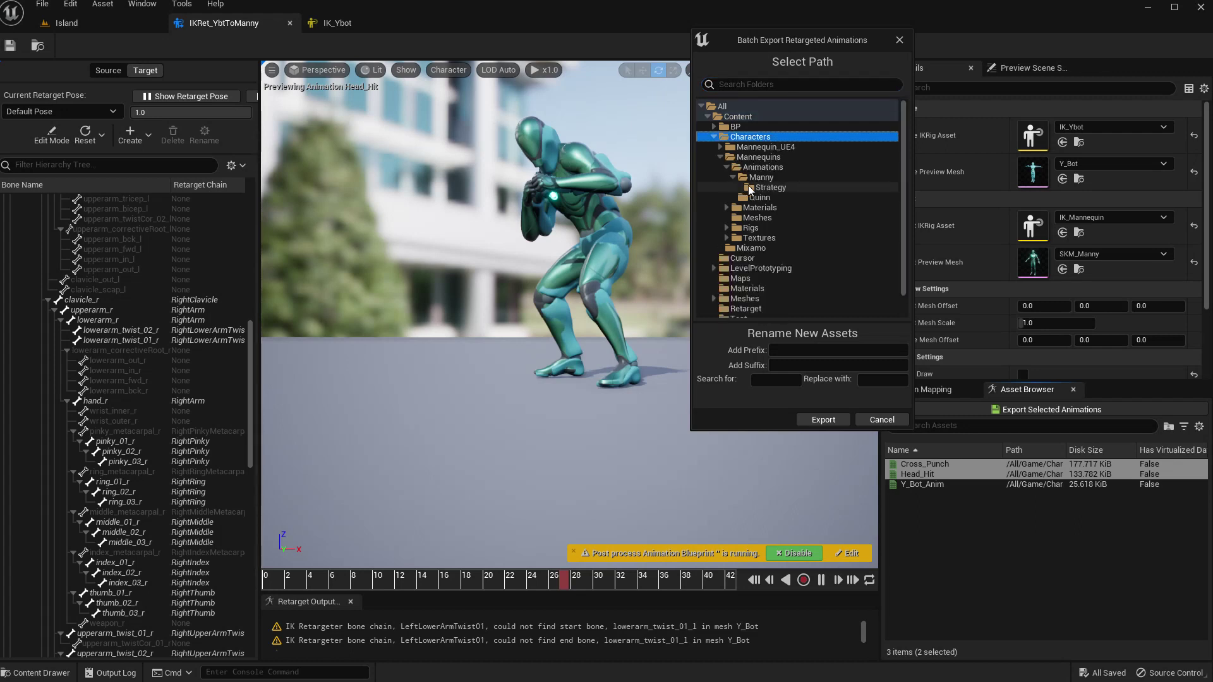
left_click(769, 187)
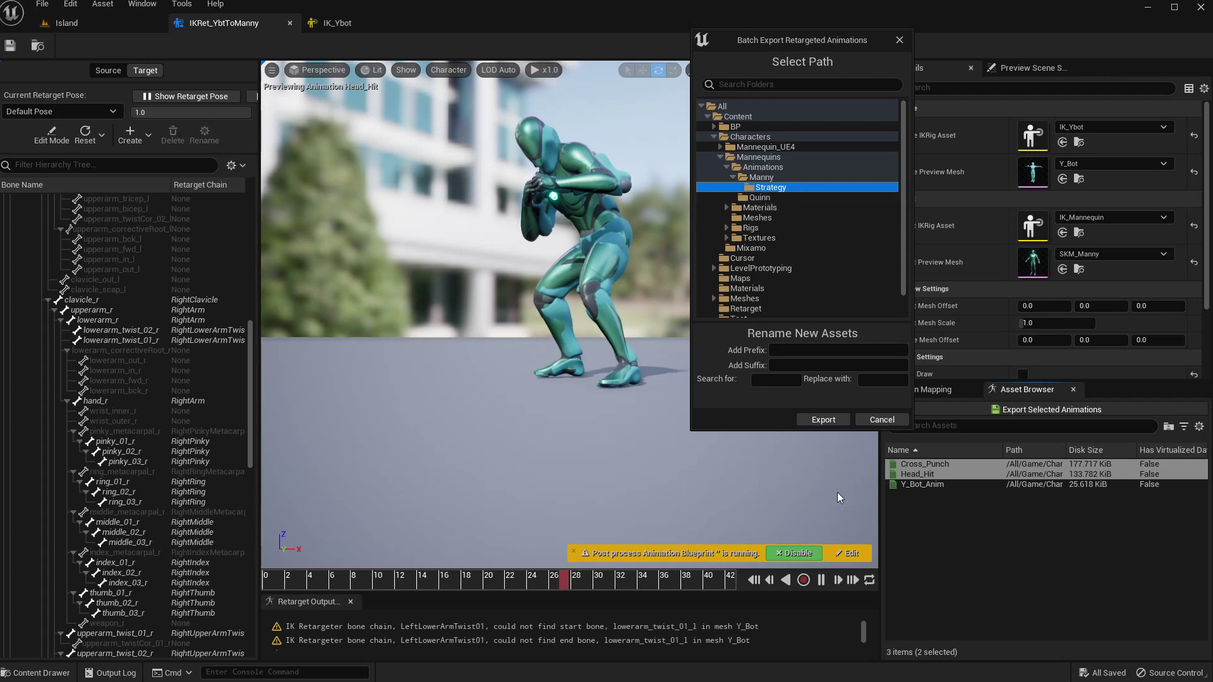
left_click(823, 420)
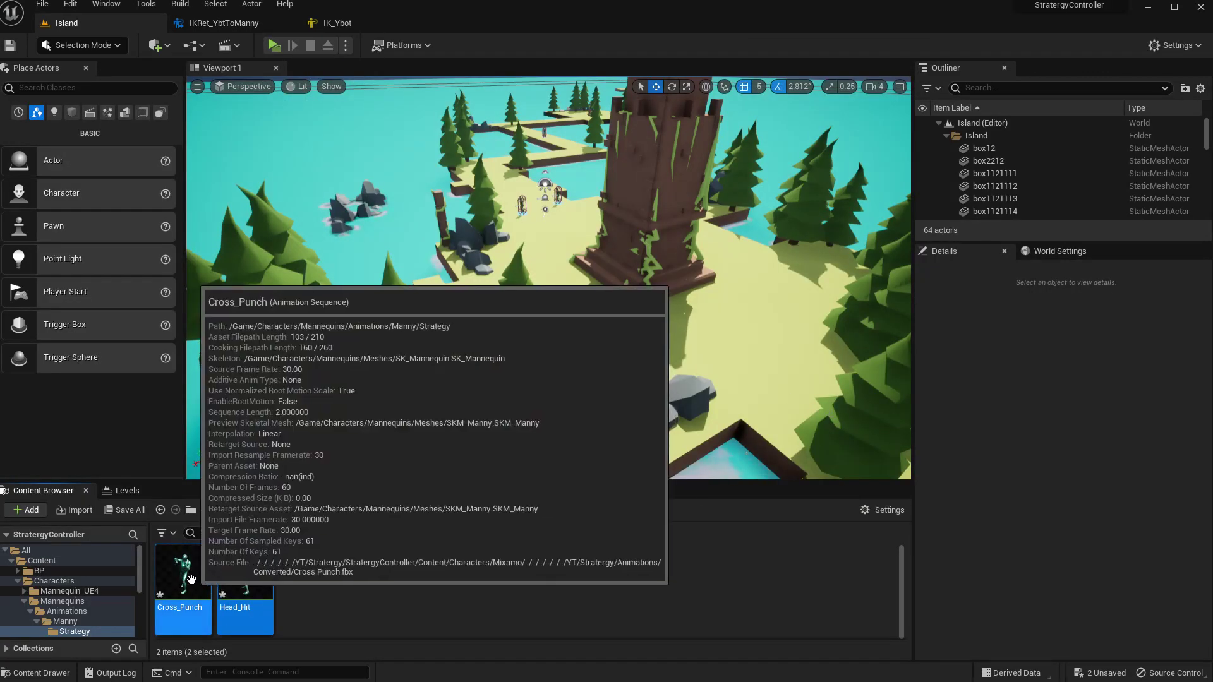
Open the exported Cross_Punch animation from the Strategy folder, inspect its playback on Manny from another angle, and select Head_Hit for checking
left_click(183, 574)
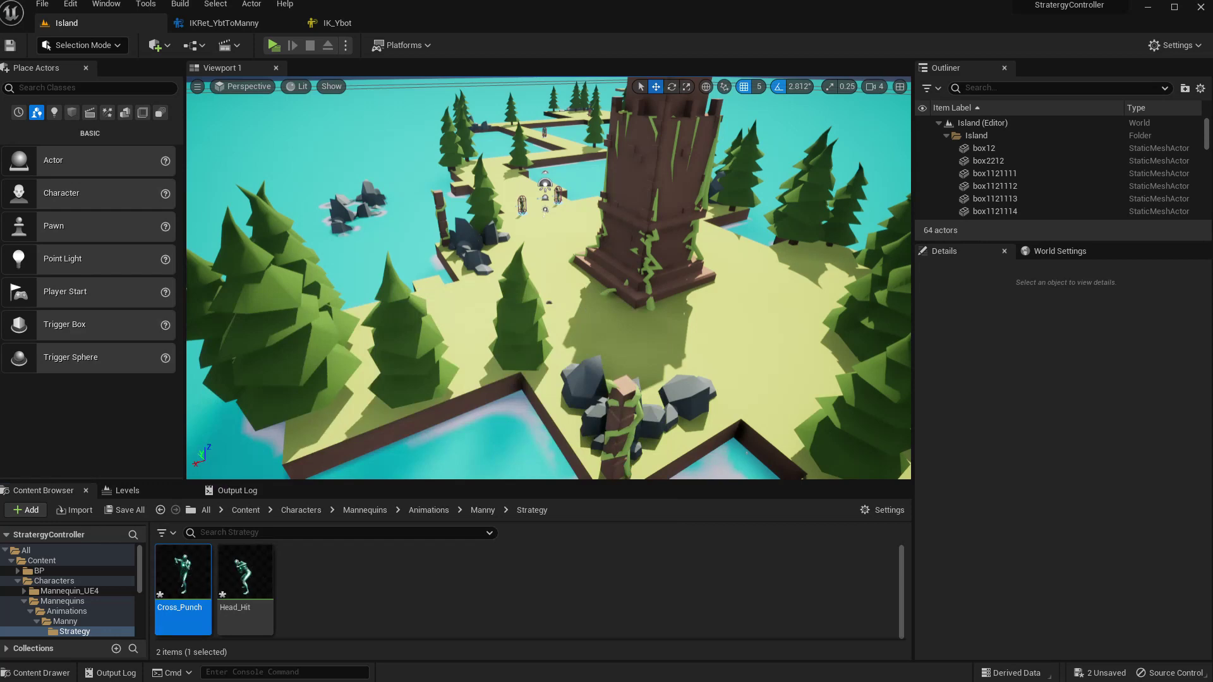
left_click_drag(1, 78, 250, 24)
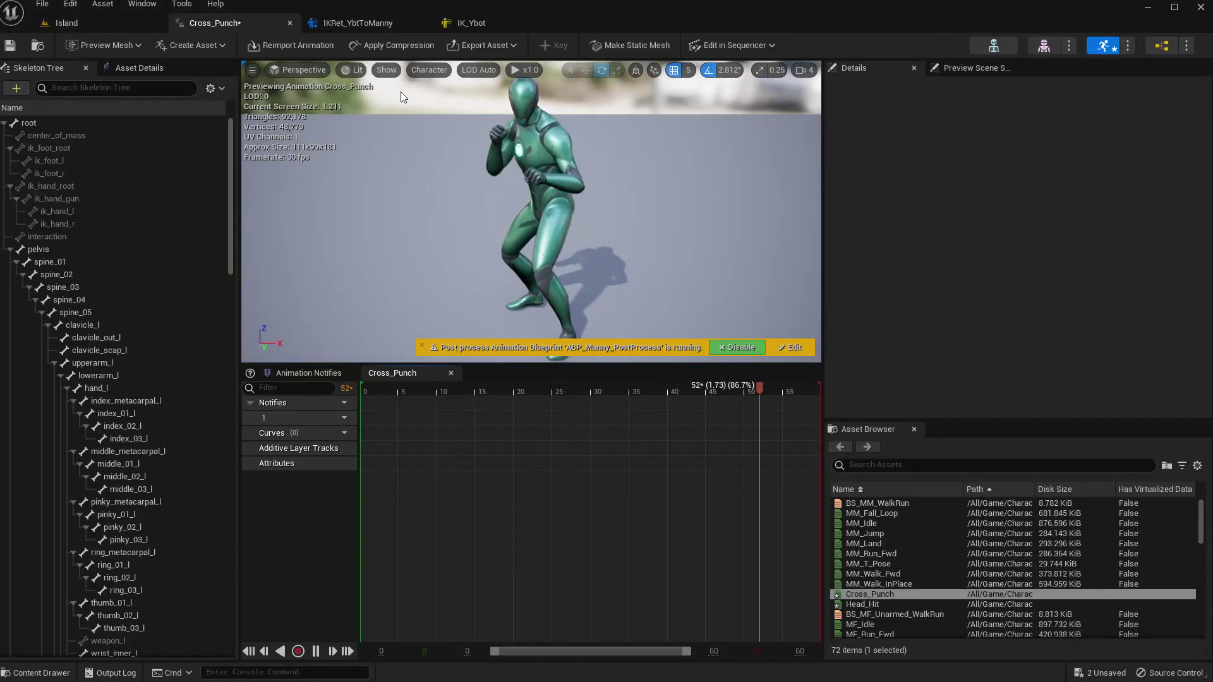
right_click_drag(456, 124, 516, 120)
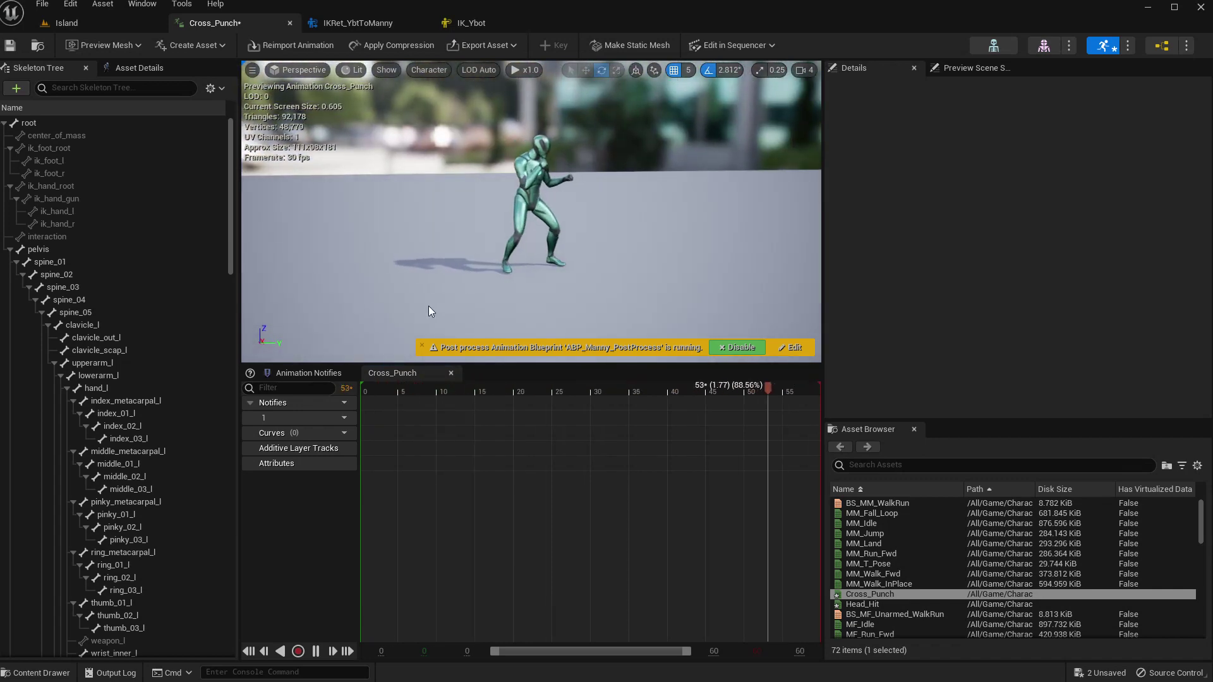
left_click(874, 603)
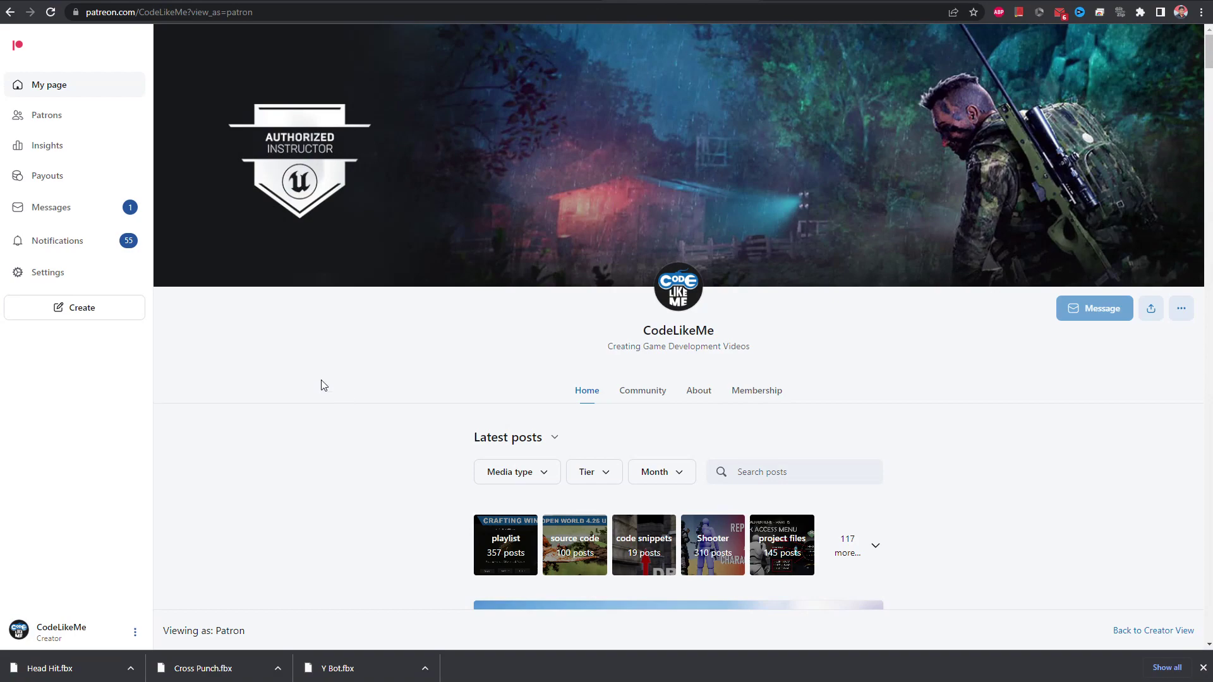
In the browser, dismiss the downloads bar and look through the latest posts on the CodeLikeMe Patreon page down to the end of the loaded list
scroll(323, 385, "down", 7)
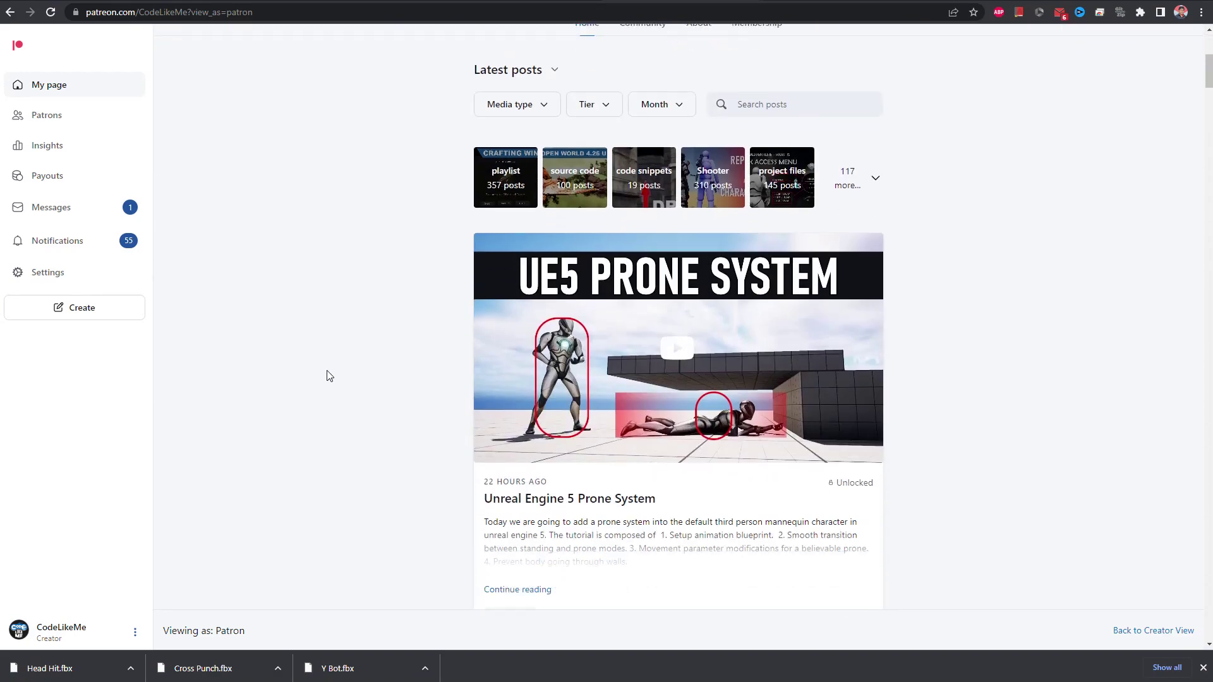
left_click(1202, 667)
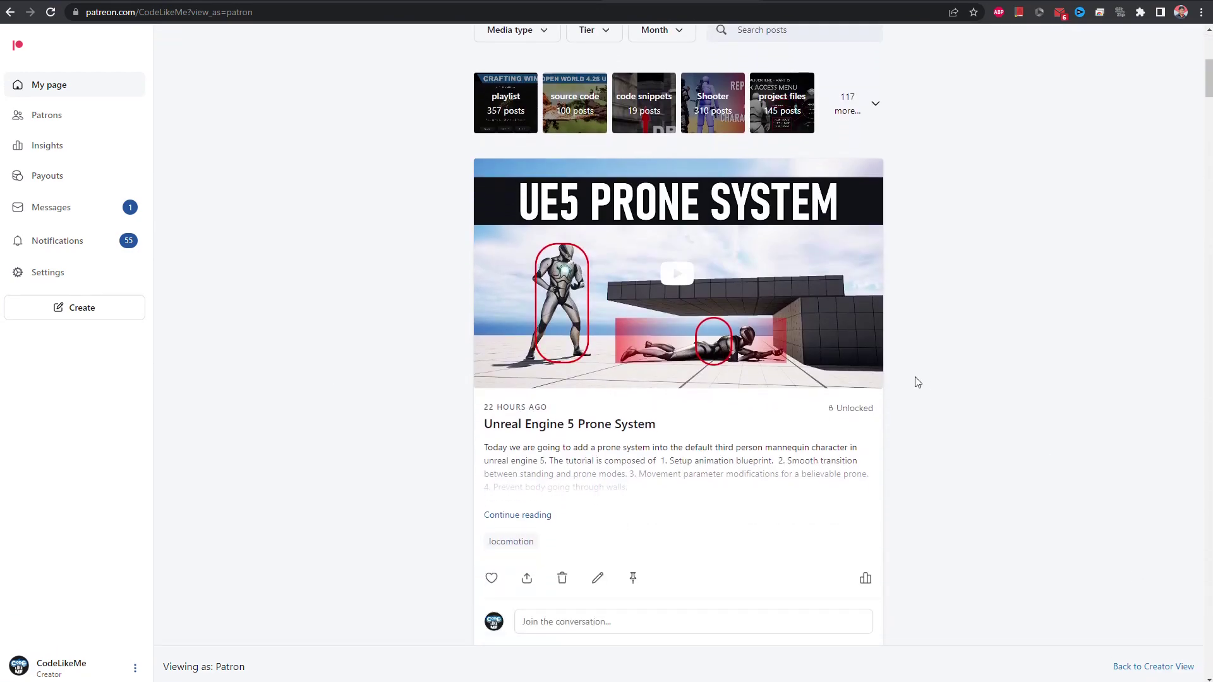
scroll(912, 379, "down", 10)
scroll(911, 381, "down", 20)
scroll(910, 380, "down", 20)
scroll(920, 371, "down", 20)
scroll(926, 364, "down", 18)
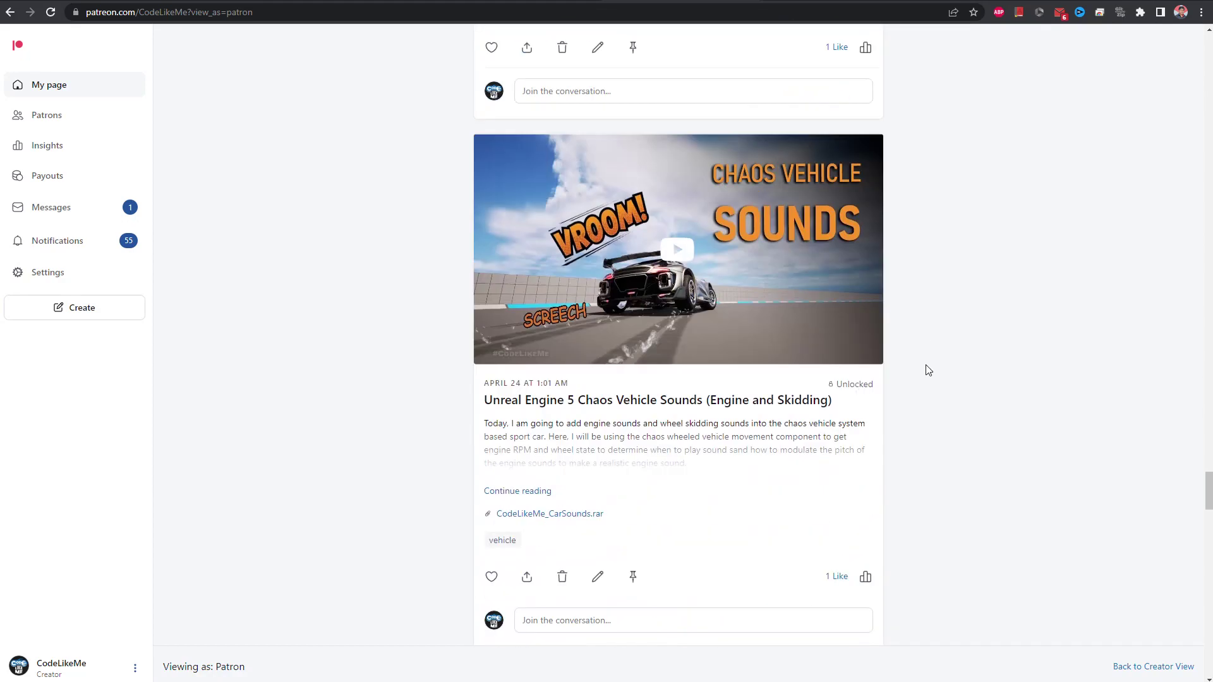
scroll(928, 370, "down", 20)
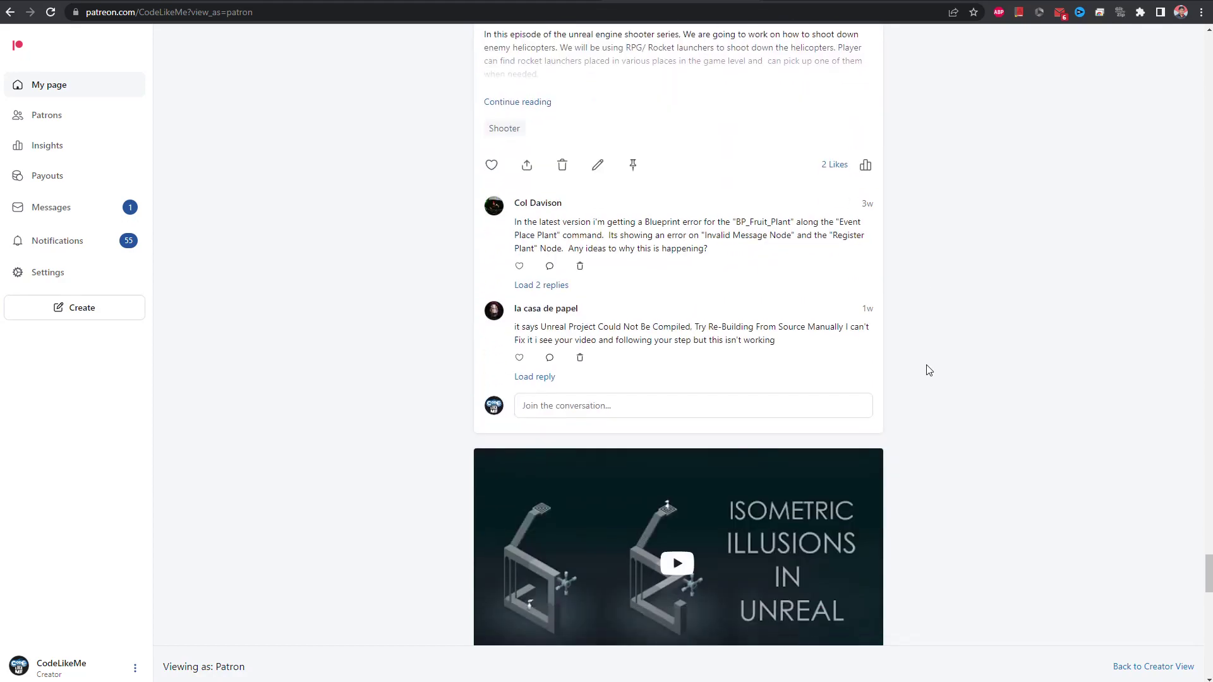
scroll(928, 370, "down", 20)
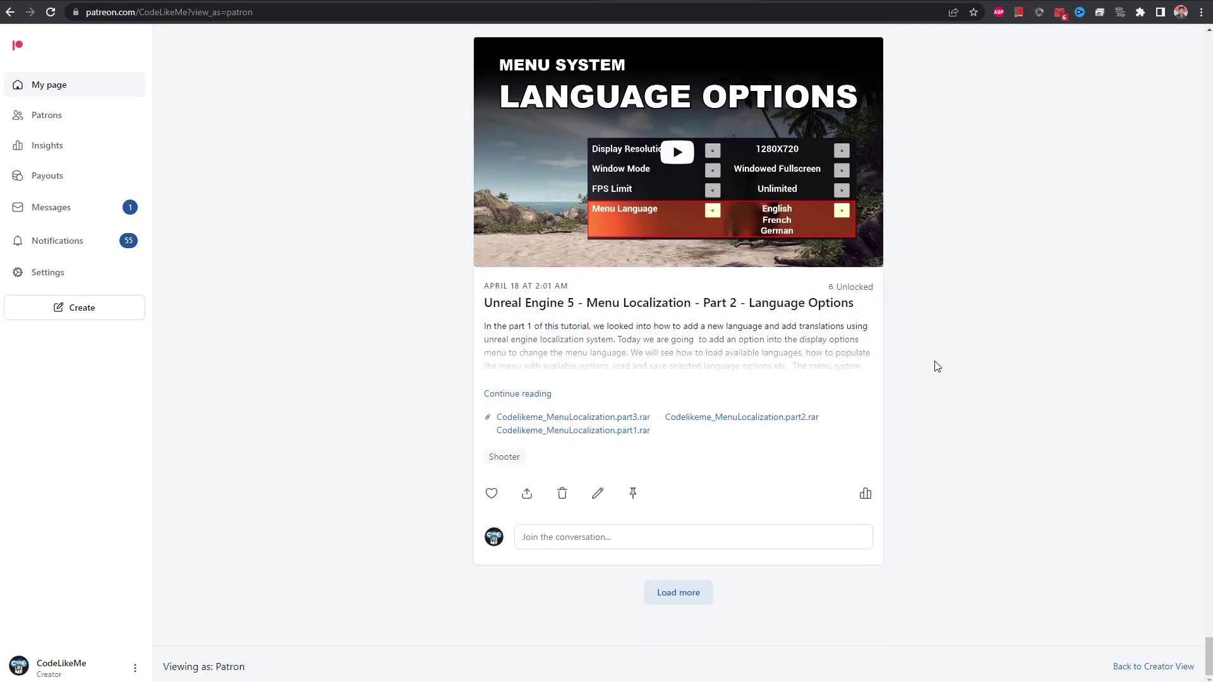